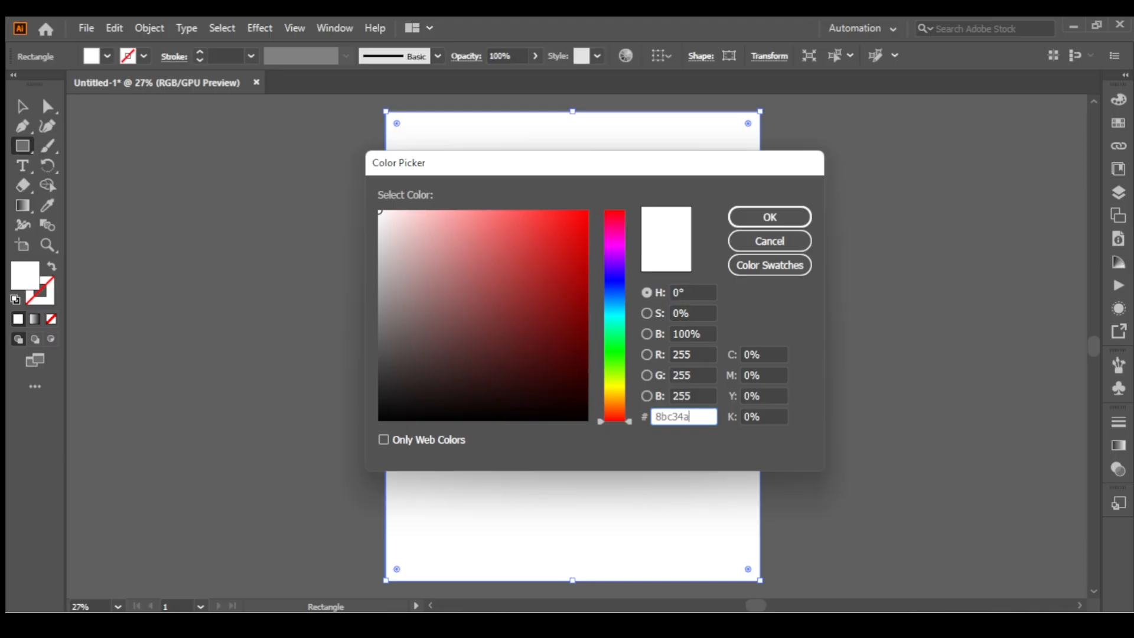
- Fill the artboard-sized background rectangle with the green #8bc34a and deselect it
key(Tab)
click(770, 216)
key(v)
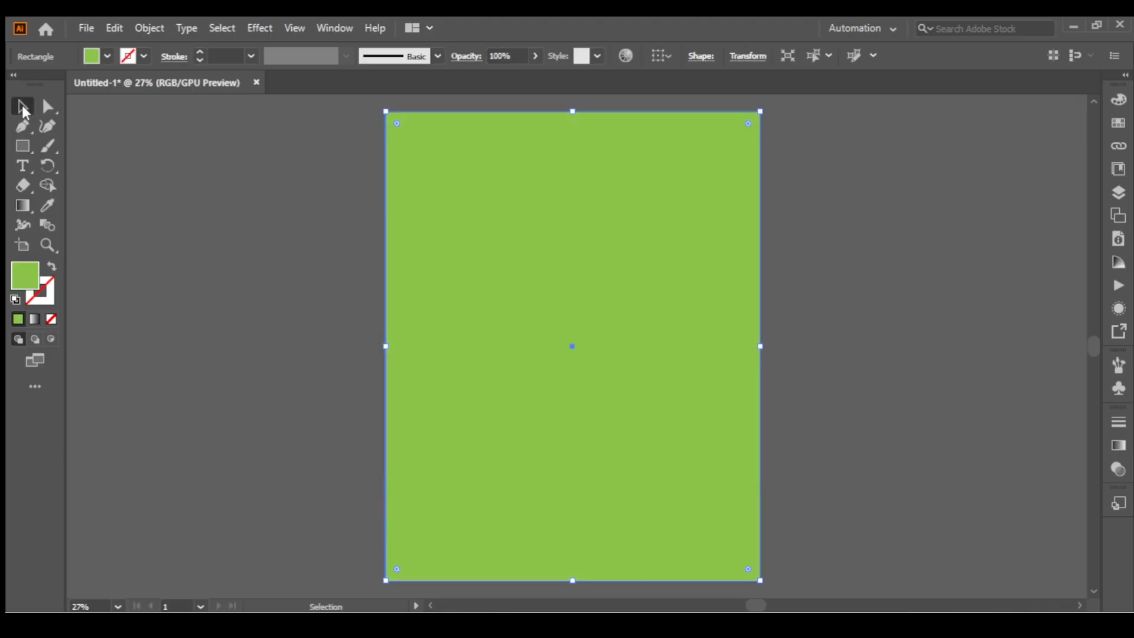
click(298, 265)
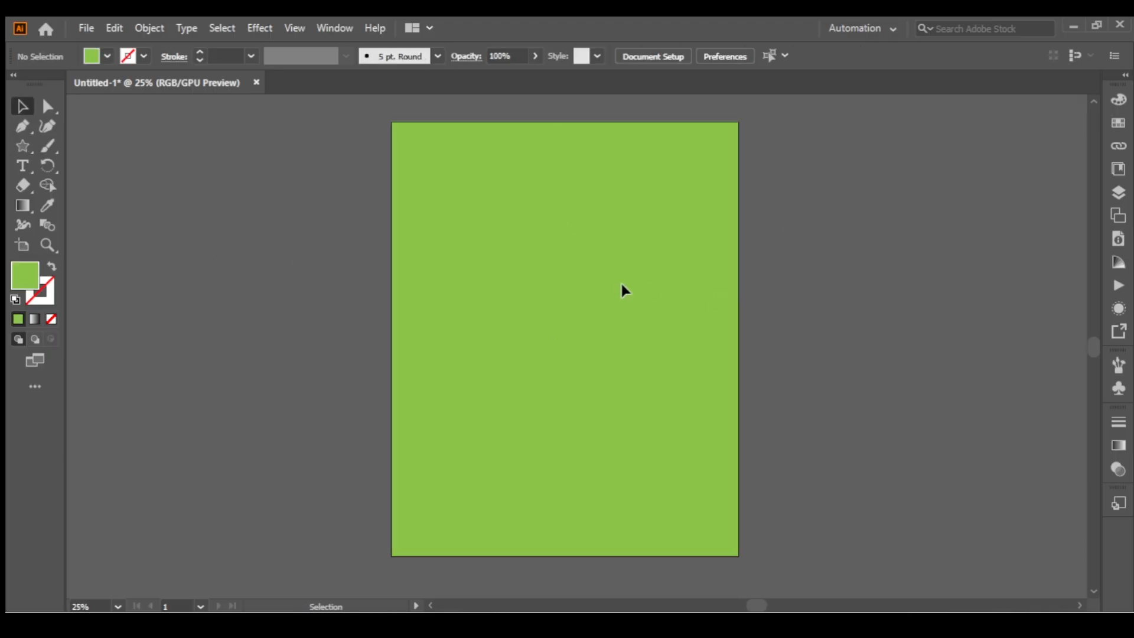
- Draw a closed four-point Pen shape along the artboard's right edge and lower-right corner, with its inner vertex at about X 387 px, Y 926 px
key(p)
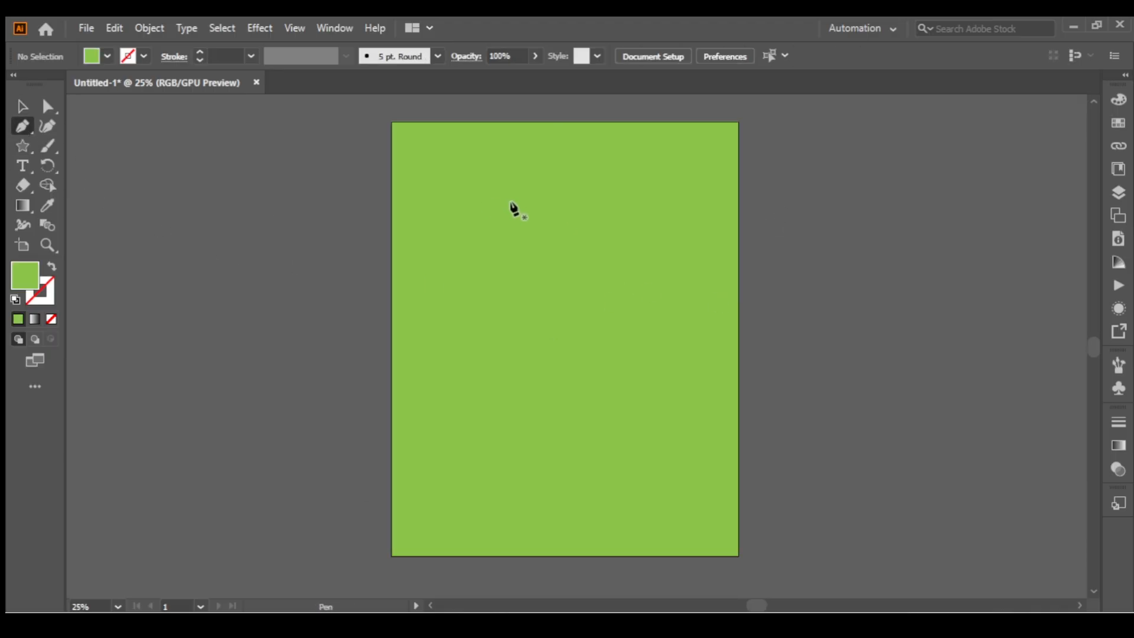
click(738, 218)
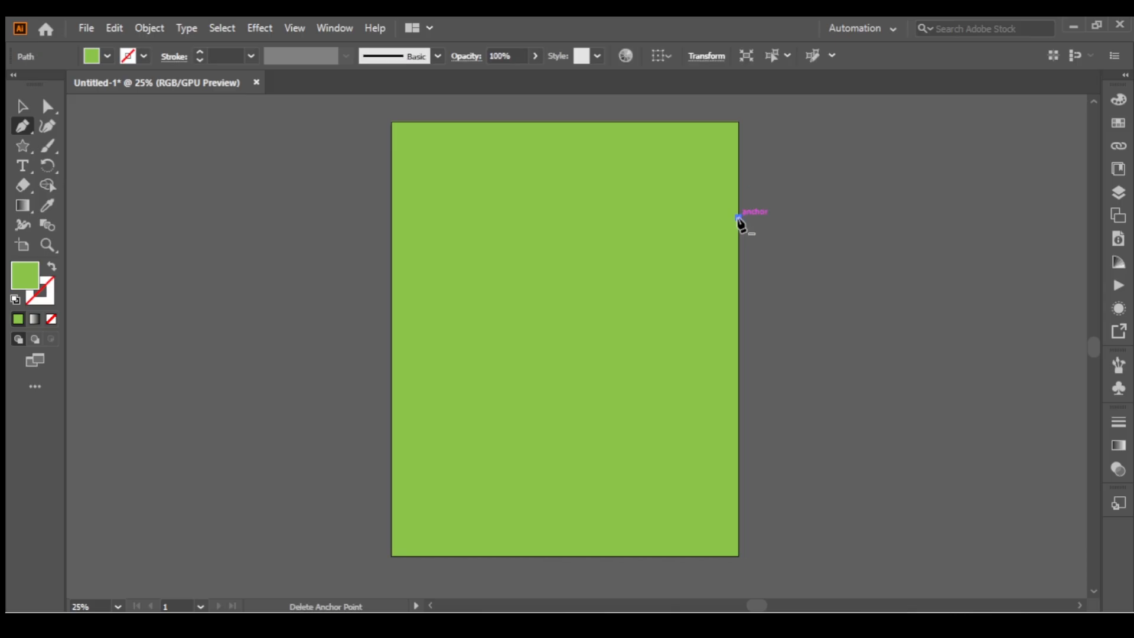
click(516, 419)
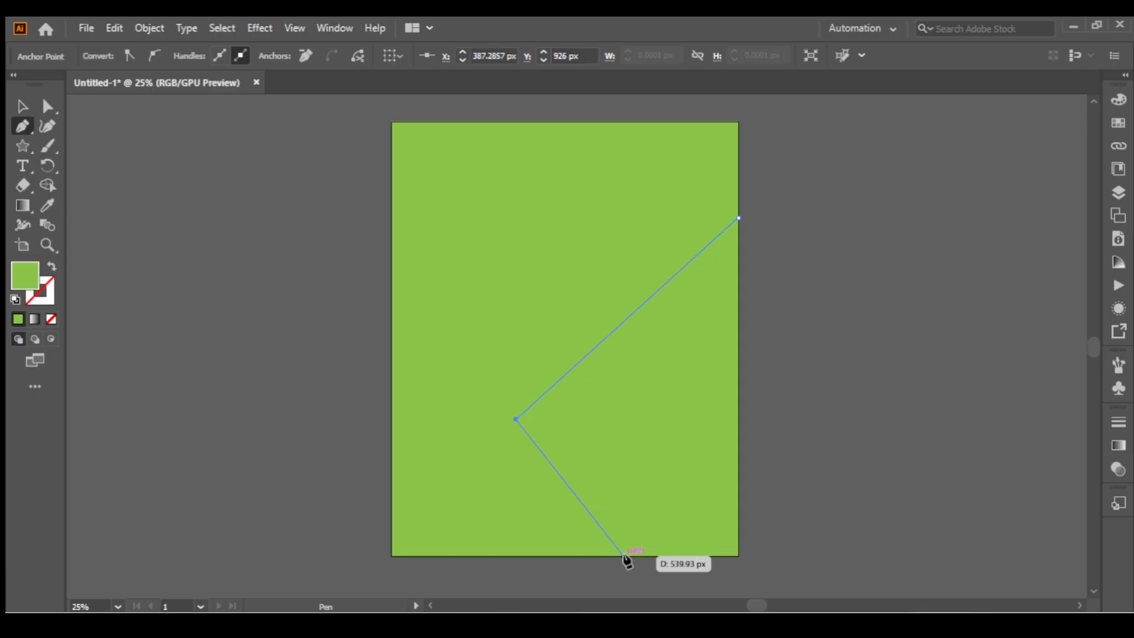
click(628, 557)
click(738, 556)
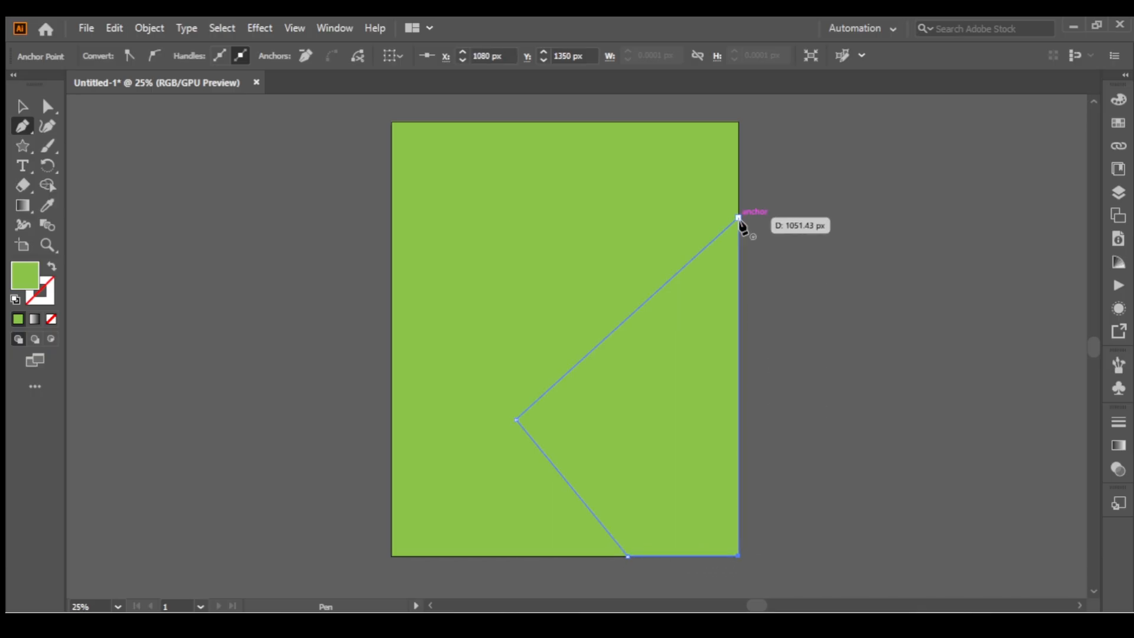
click(739, 219)
- Fill the new polygon with black and deselect it
double_click(13, 282)
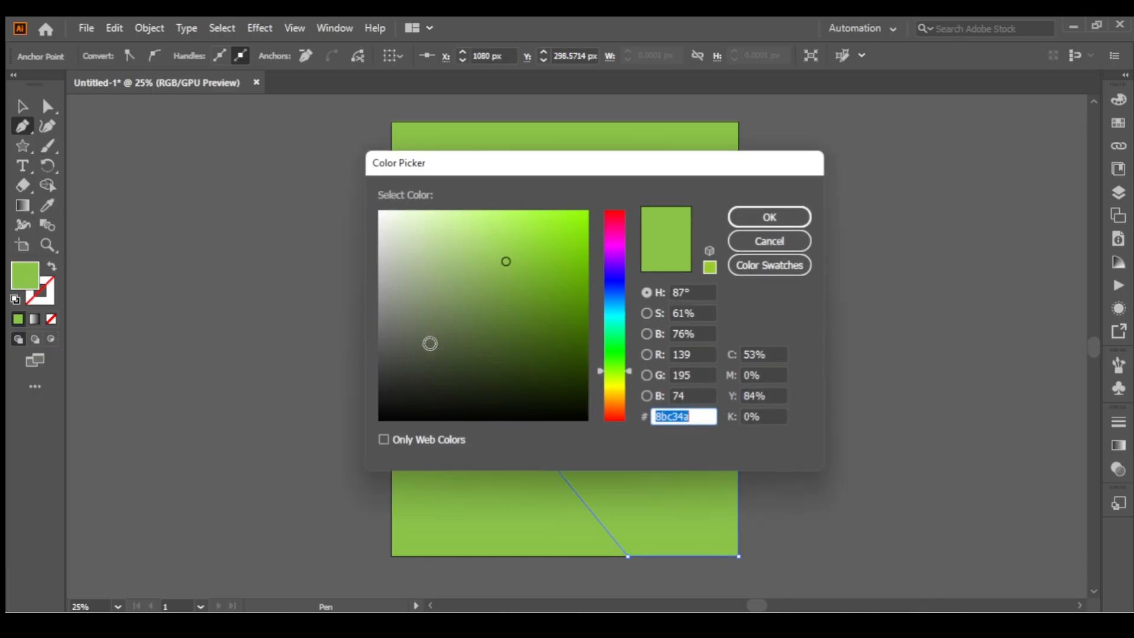
click(384, 410)
click(768, 217)
click(22, 107)
click(231, 221)
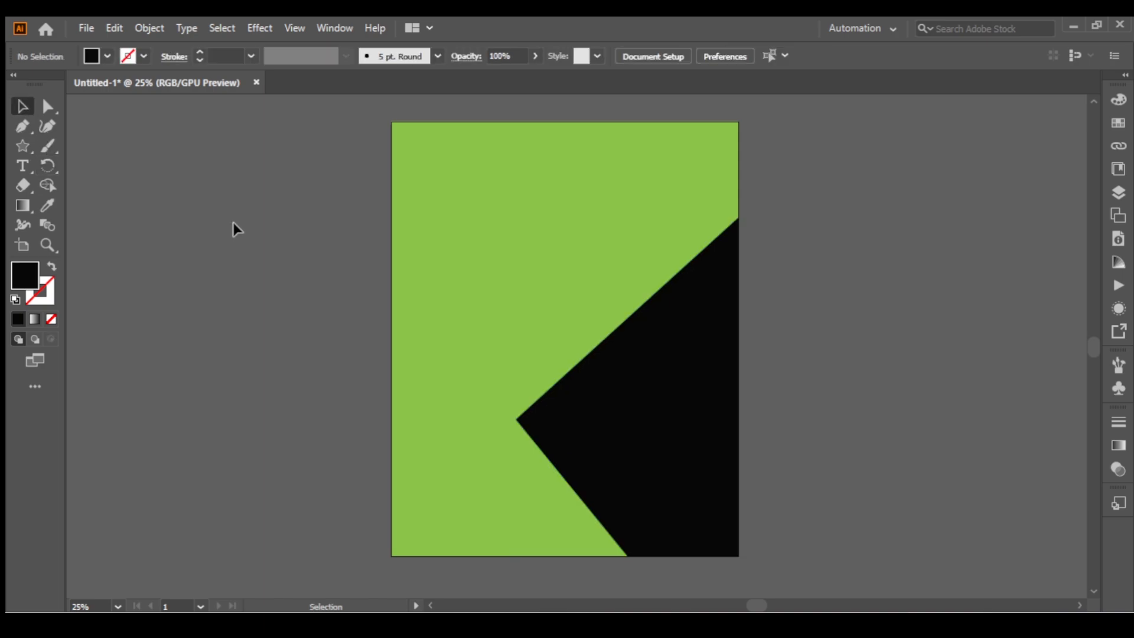
- Reshape the black polygon by moving its lower anchor left along the bottom edge and its inner vertex to about X 338 px, Y 877 px
key(space)
drag(570, 401, 581, 383)
click(570, 390)
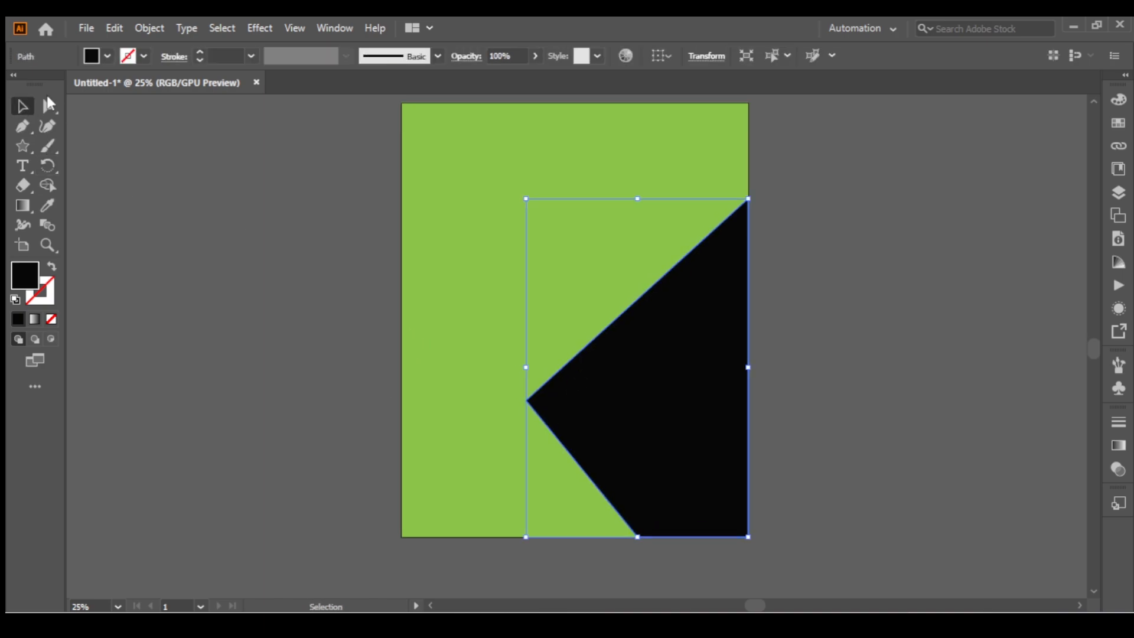
click(49, 105)
drag(638, 537, 614, 536)
mouse_move(527, 401)
mouse_down()
mouse_move(532, 386)
mouse_move(511, 385)
mouse_up()
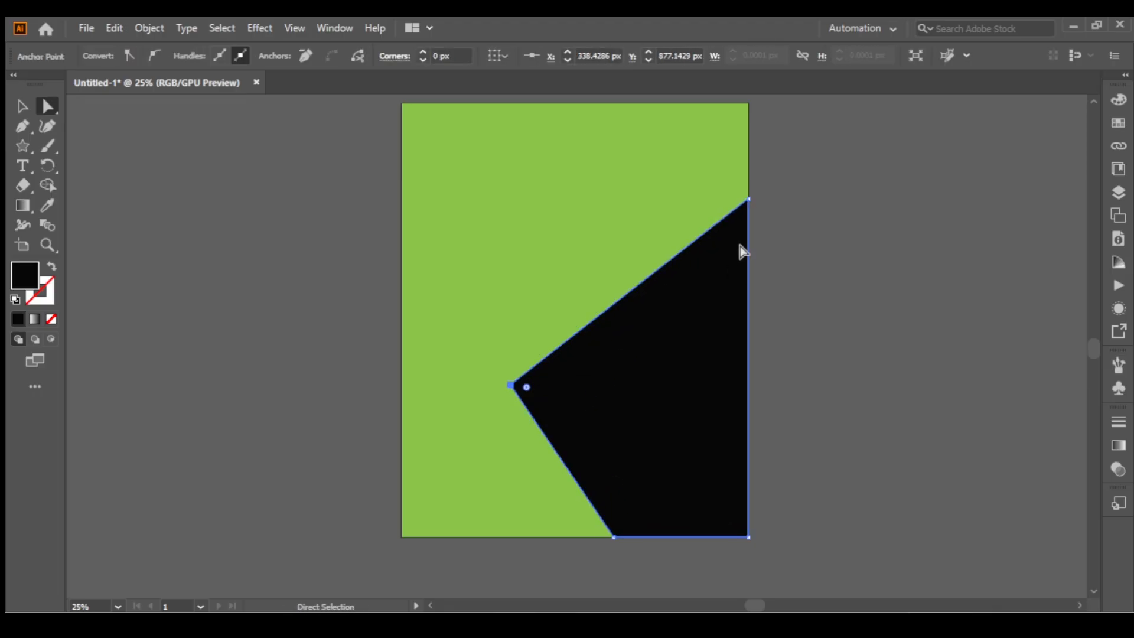
click(324, 263)
drag(321, 258, 332, 276)
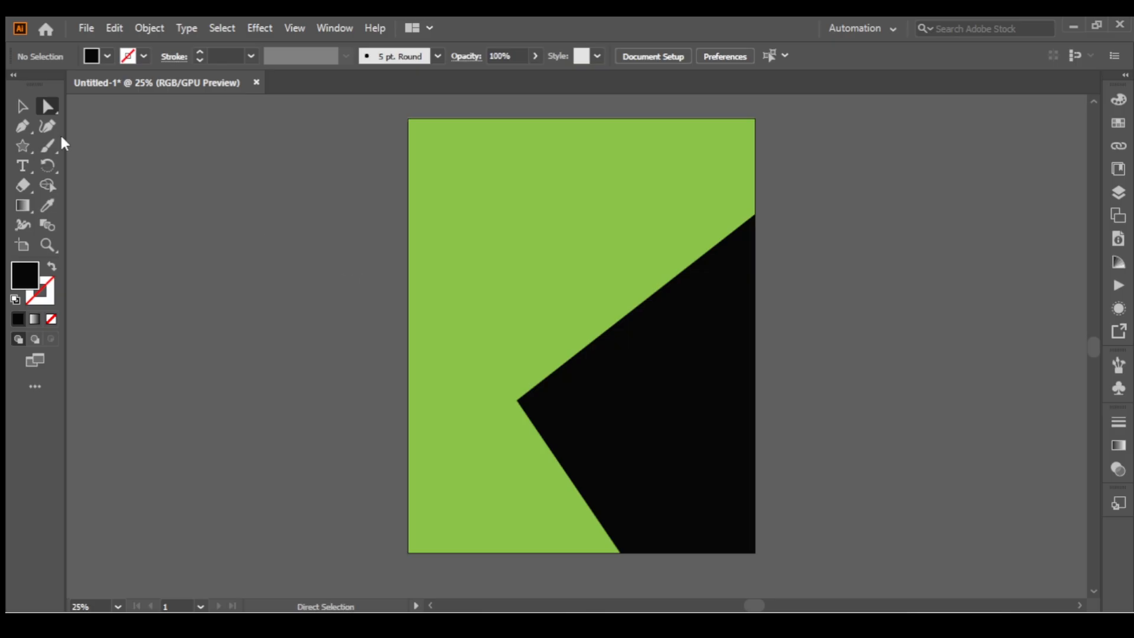
- Create a black triangle, enlarge and rotate it to point right, and place it against the artboard's upper-left corner
click(27, 148)
click(247, 214)
key(Return)
click(22, 107)
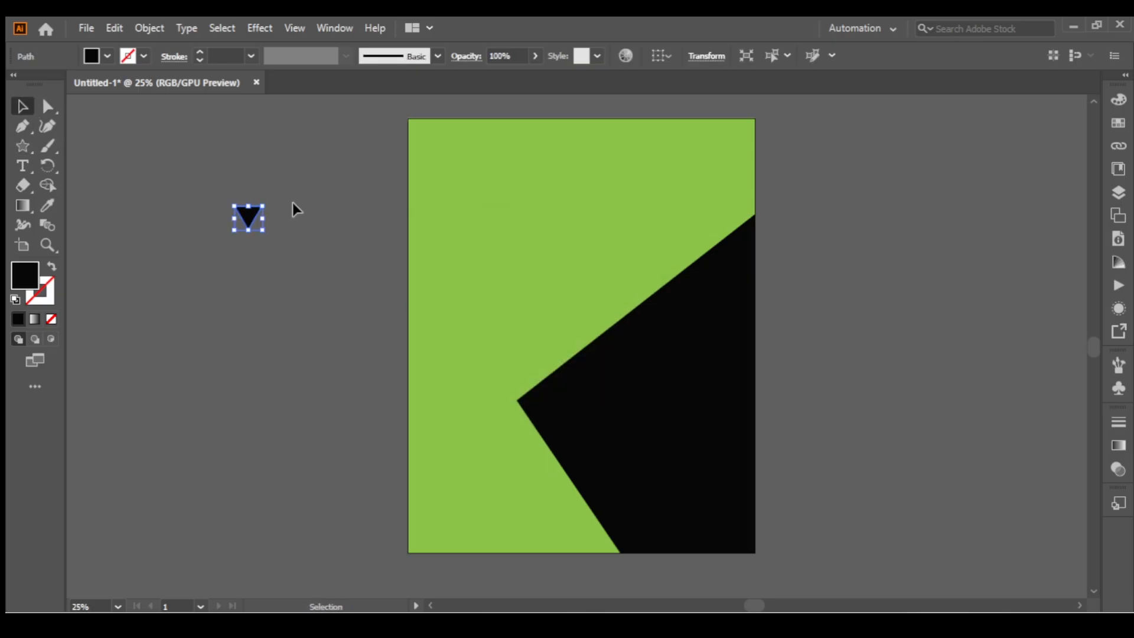
drag(273, 202, 359, 317)
drag(365, 202, 462, 177)
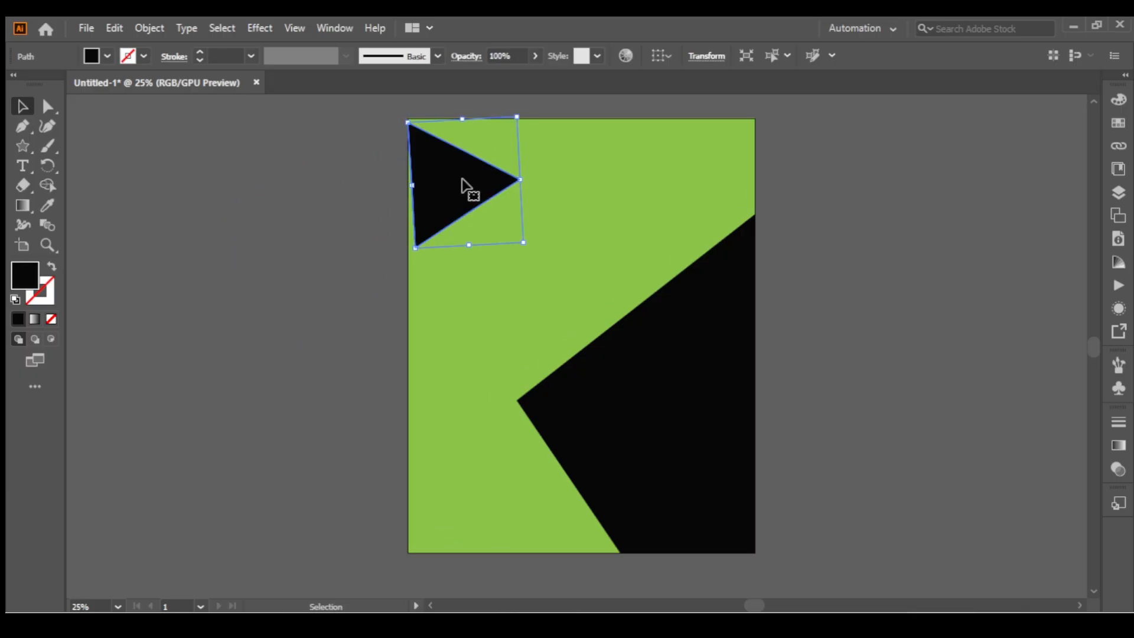
drag(423, 256, 420, 252)
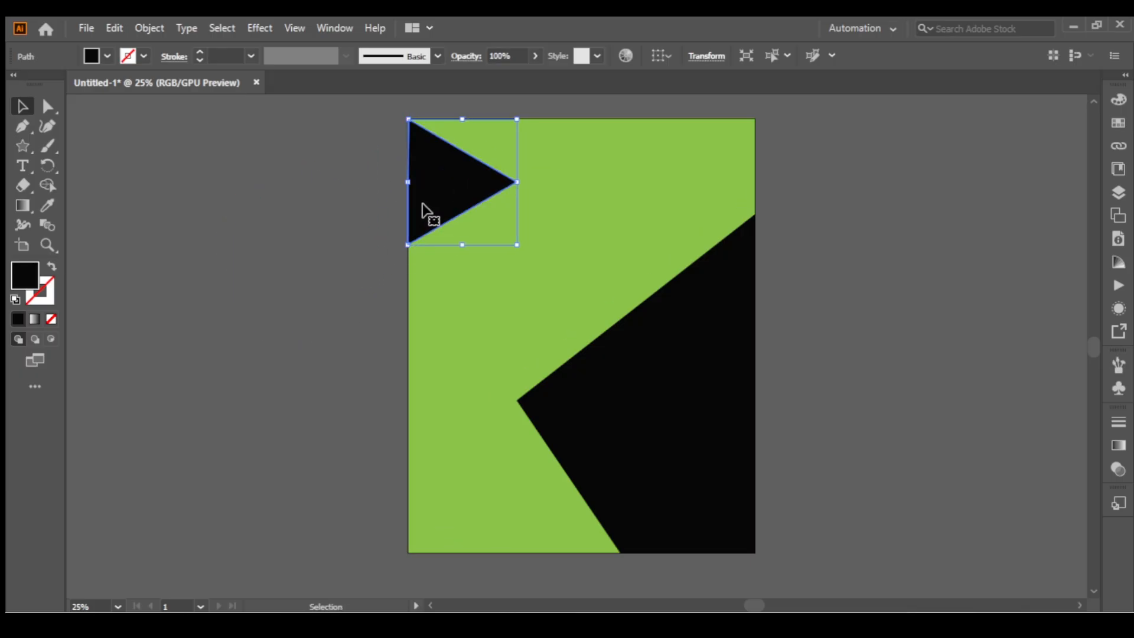
drag(448, 210, 459, 180)
- Round the triangle's right-hand corner and align its upper-left corner with the artboard corner
click(50, 114)
click(517, 167)
click(23, 107)
click(215, 142)
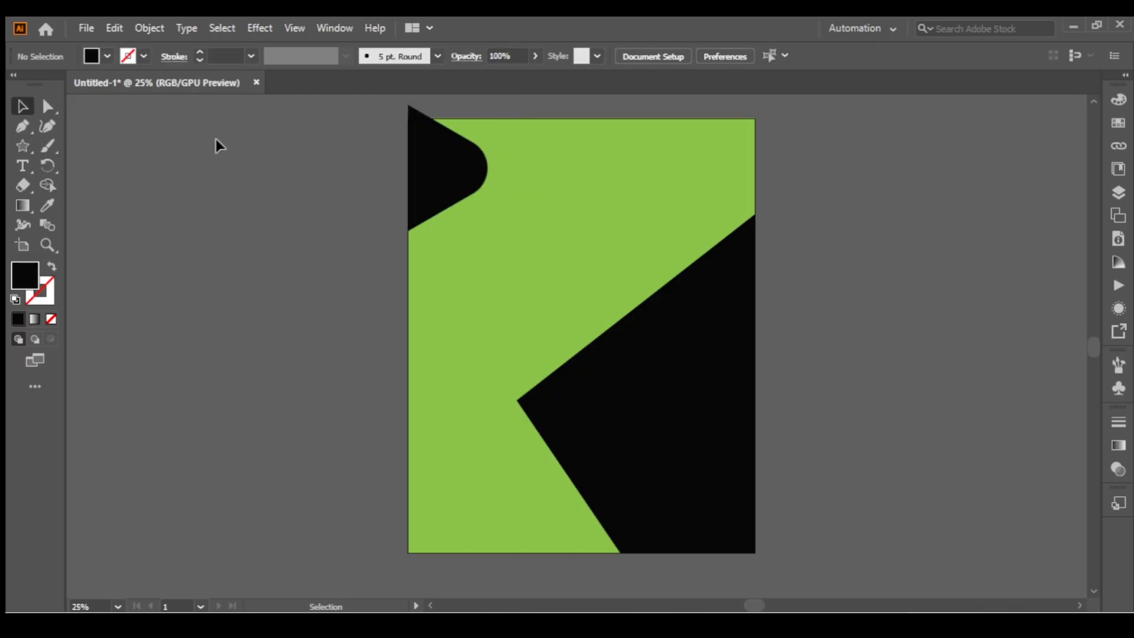
click(427, 171)
click(360, 170)
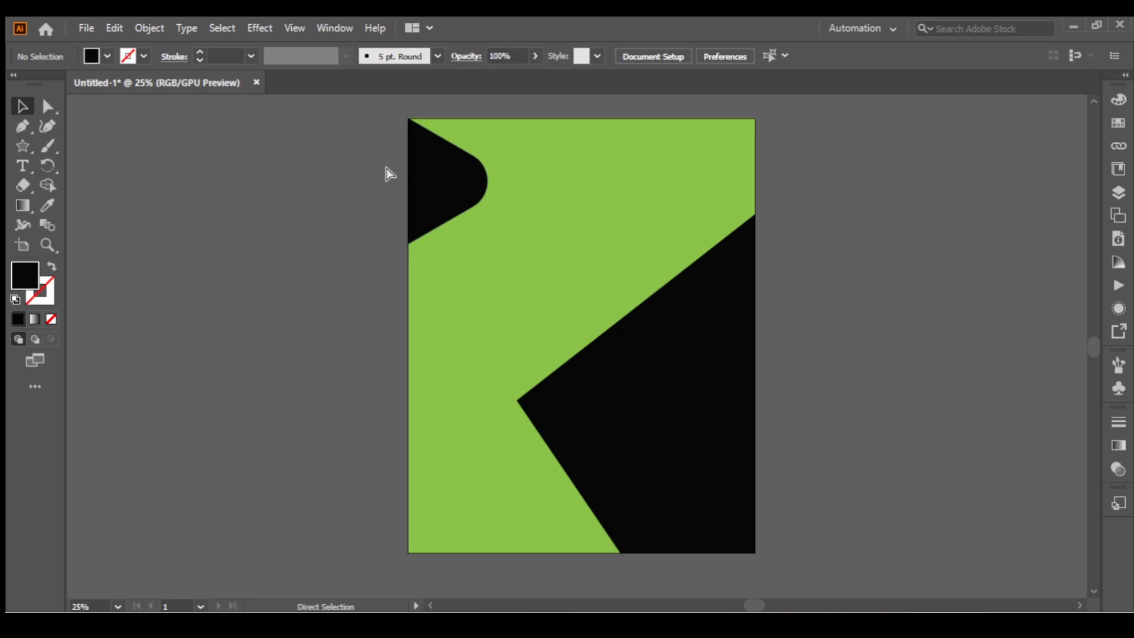
- Place the samosa plate picture image (1) as a linked file over the left vertex of the black polygon
click(87, 27)
click(140, 298)
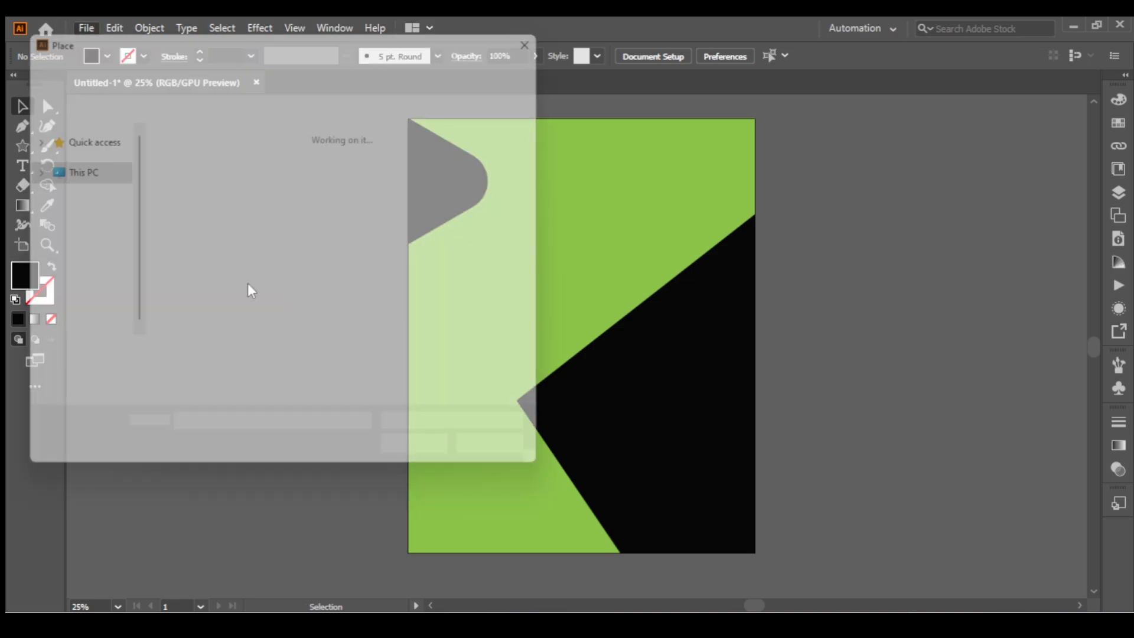
click(295, 168)
click(428, 460)
drag(508, 382, 595, 513)
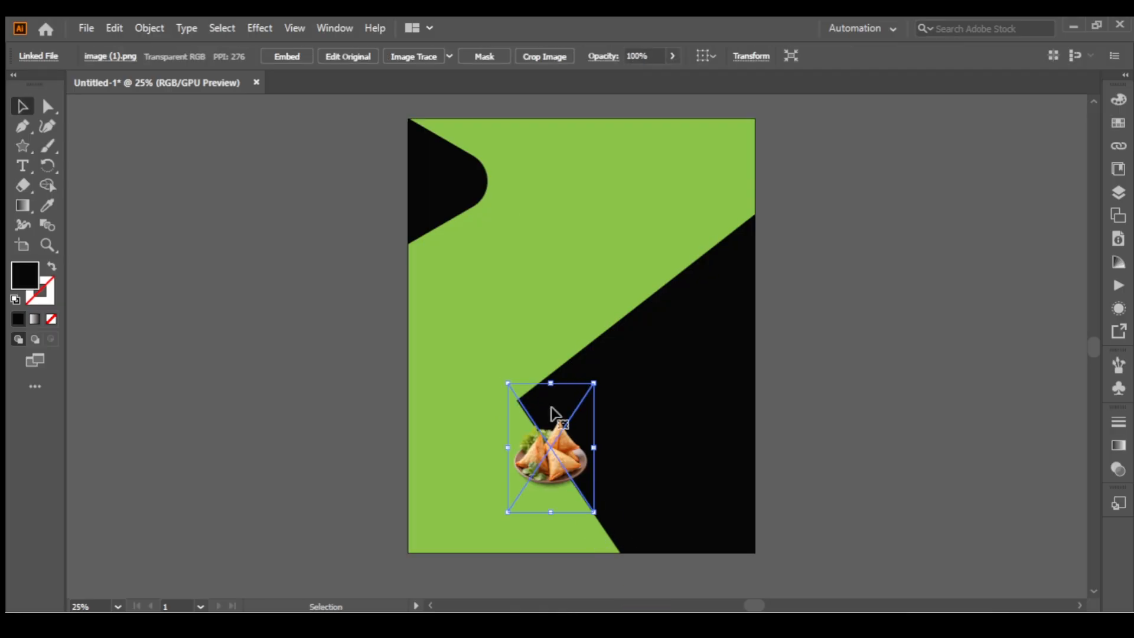
- Enlarge the samosa image proportionally to nearly the artboard's width and position the plate in the lower middle
drag(552, 383, 551, 294)
drag(558, 463, 584, 425)
drag(684, 376, 704, 377)
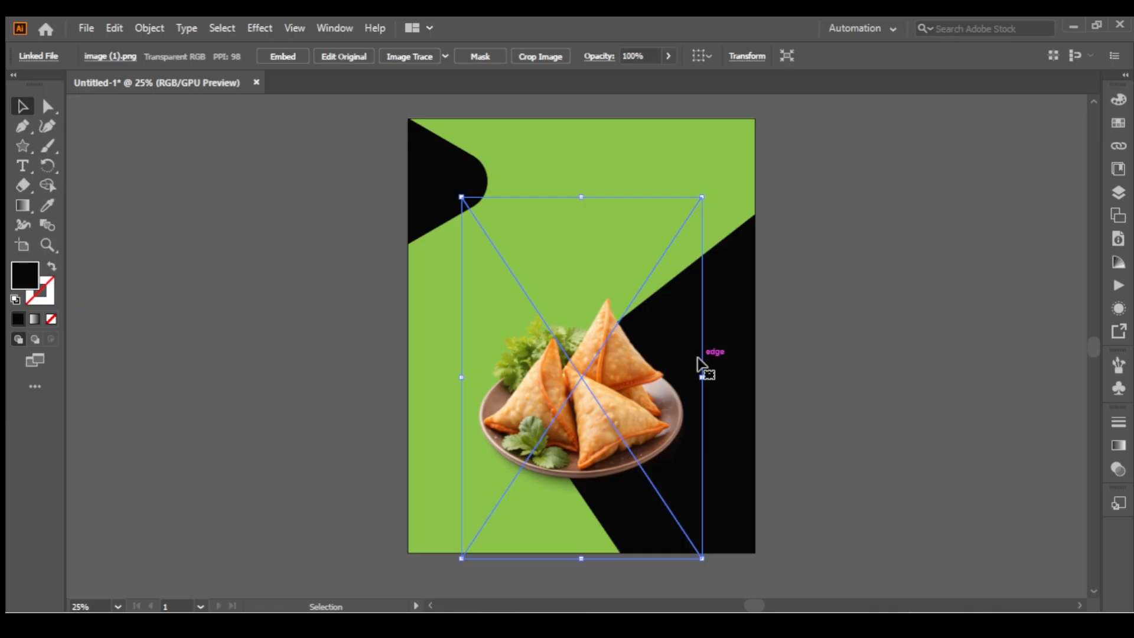
alt+shift+click(702, 377)
click(669, 399)
drag(702, 377, 678, 394)
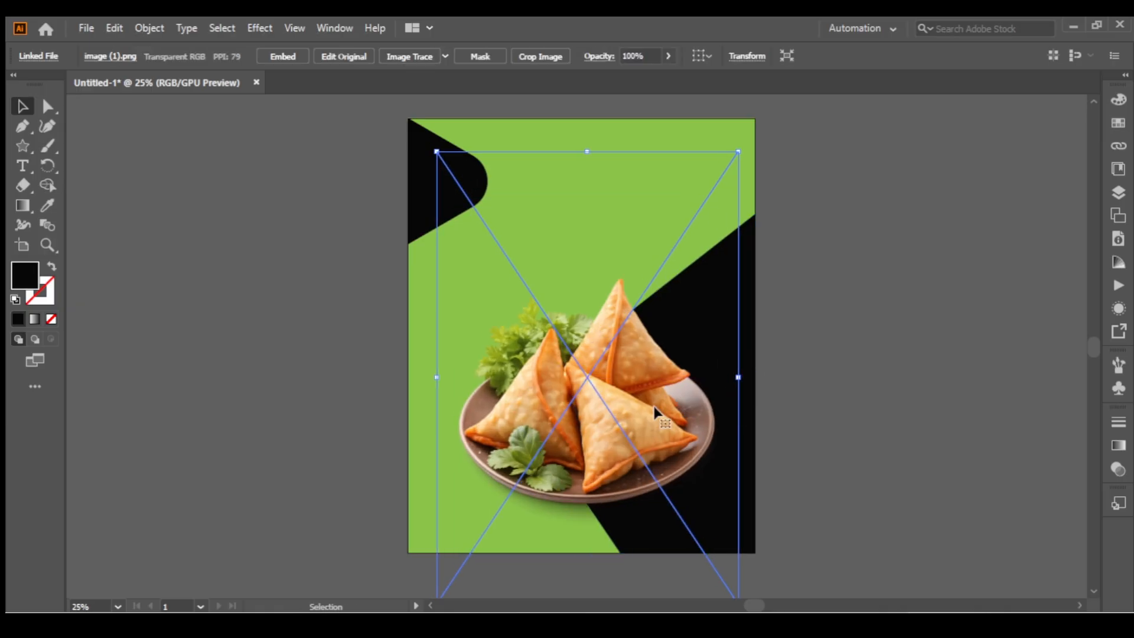
click(807, 388)
drag(791, 397, 778, 385)
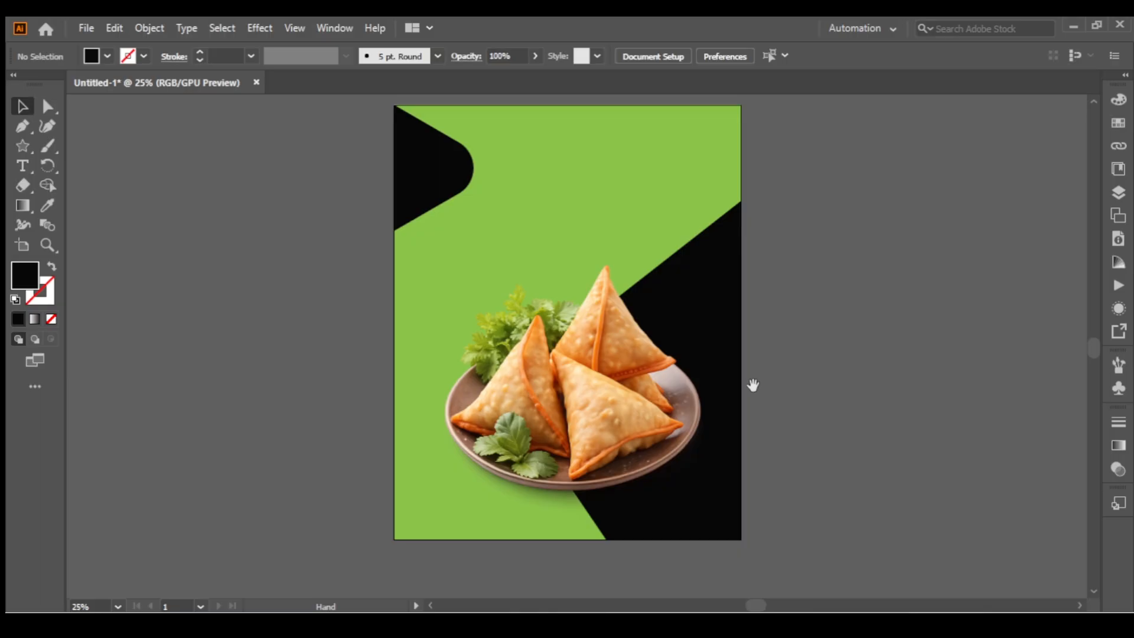
- Place the paper texture image (3) over the design, scaled and centred to cover the whole artboard
click(91, 35)
click(140, 297)
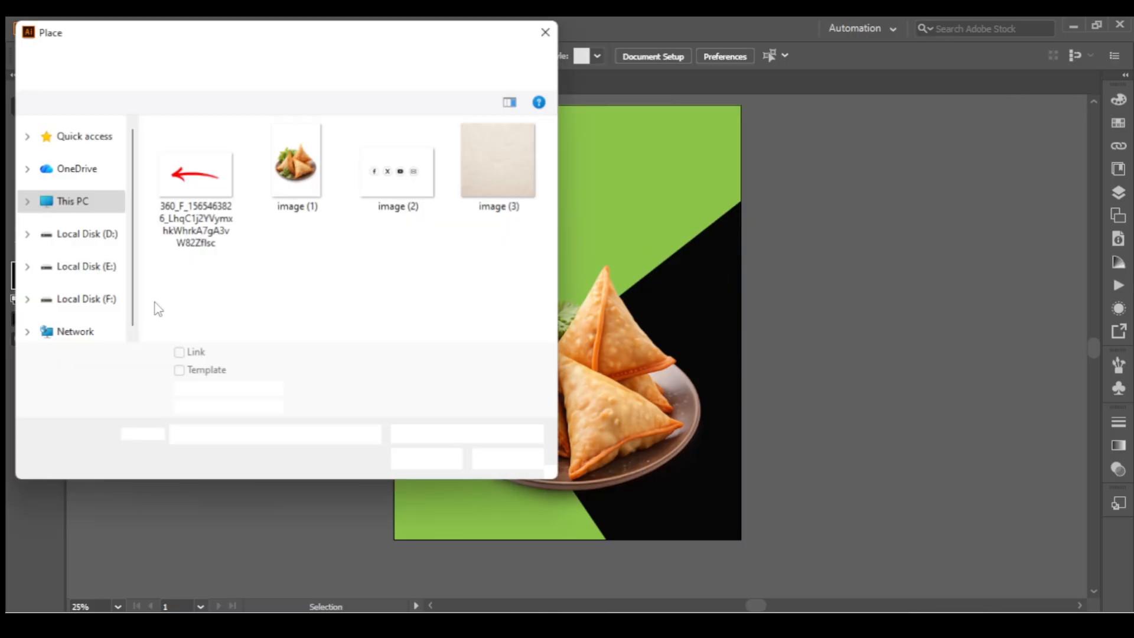
double_click(489, 194)
drag(395, 105, 754, 588)
drag(631, 398, 620, 429)
drag(562, 135, 589, 526)
alt+scroll(623, 358, down, 1)
click(761, 397)
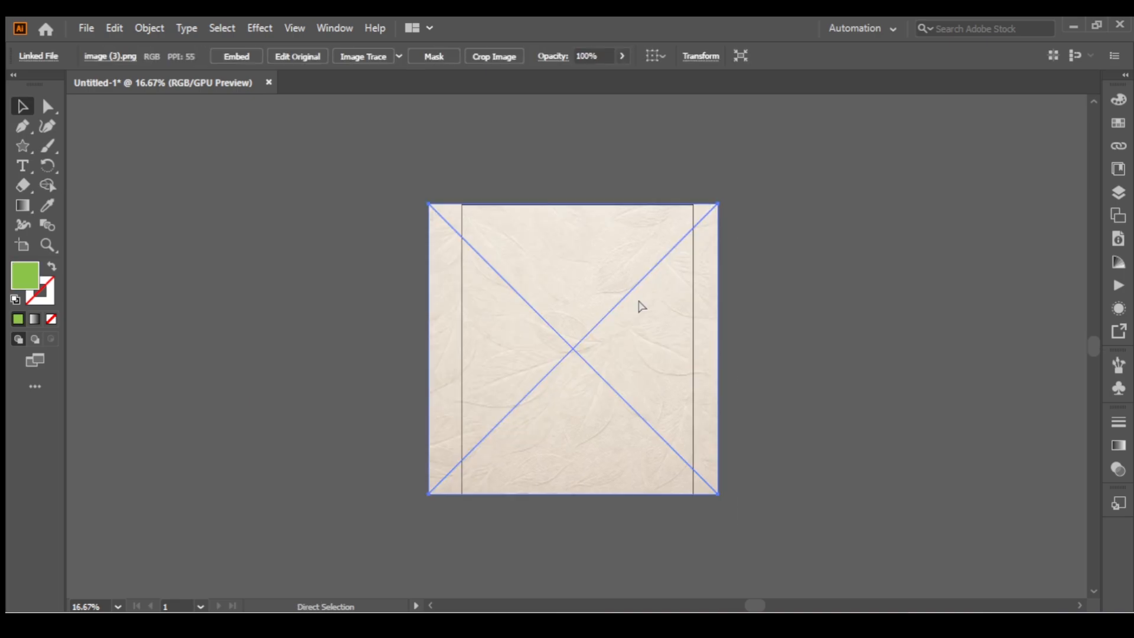
- Change the texture image's blending mode to a darkening one that lets the design beneath show through
click(759, 290)
click(608, 265)
click(622, 56)
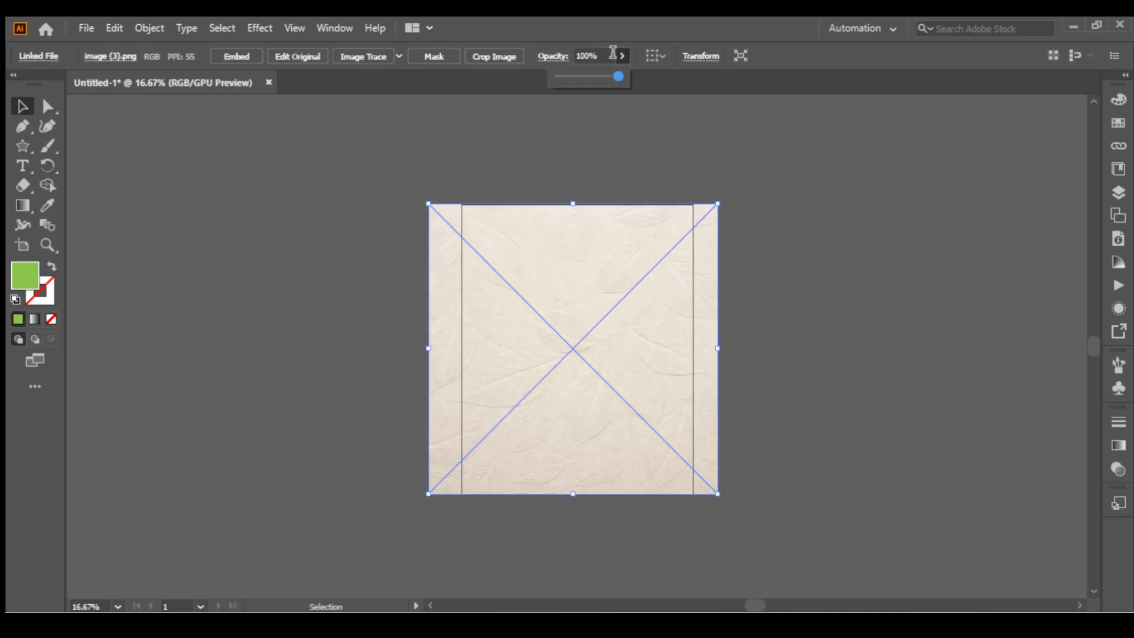
click(553, 56)
click(451, 84)
click(417, 141)
click(740, 228)
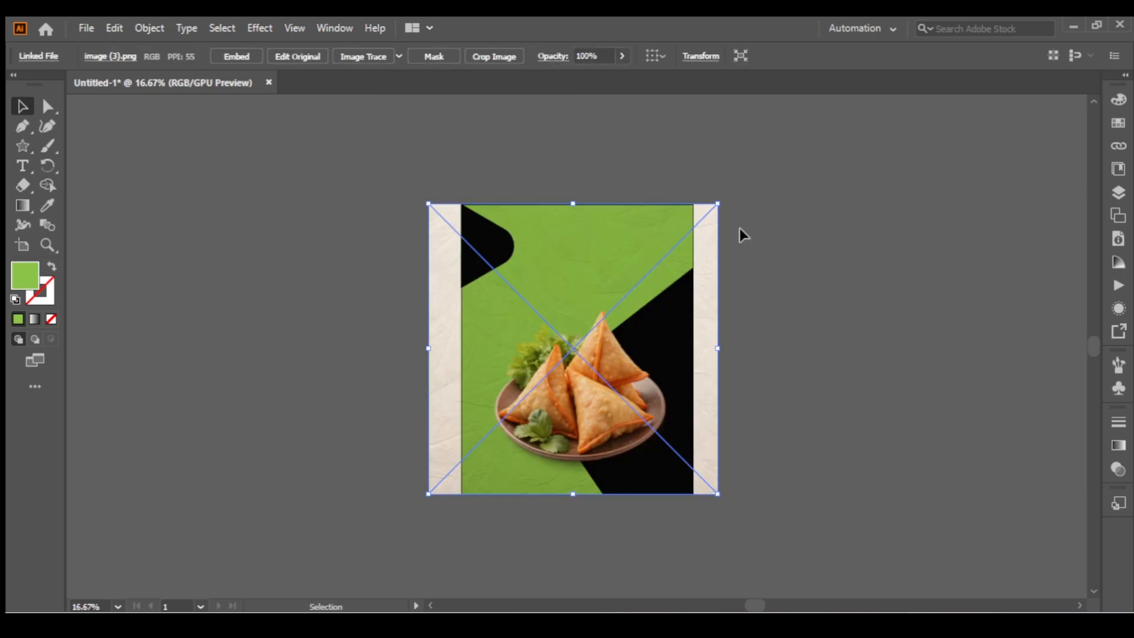
key(ctrl+plus)
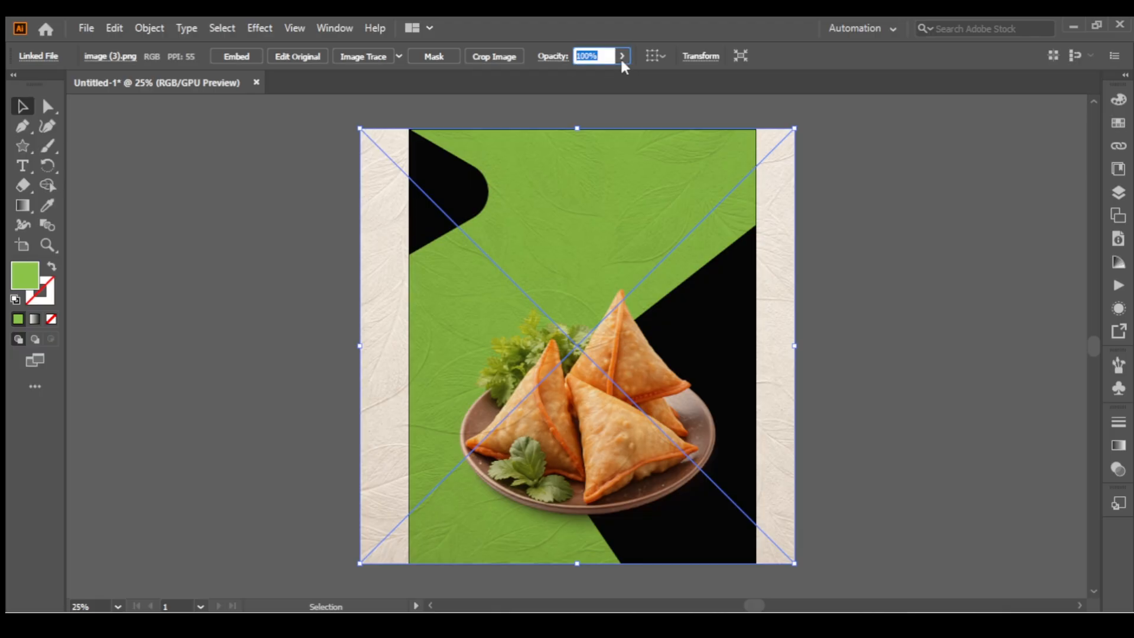
- Lower the opacity of the paper texture image and deselect it
click(622, 56)
mouse_move(609, 74)
mouse_down()
mouse_move(572, 87)
mouse_move(589, 79)
mouse_up()
click(824, 260)
drag(877, 329, 867, 318)
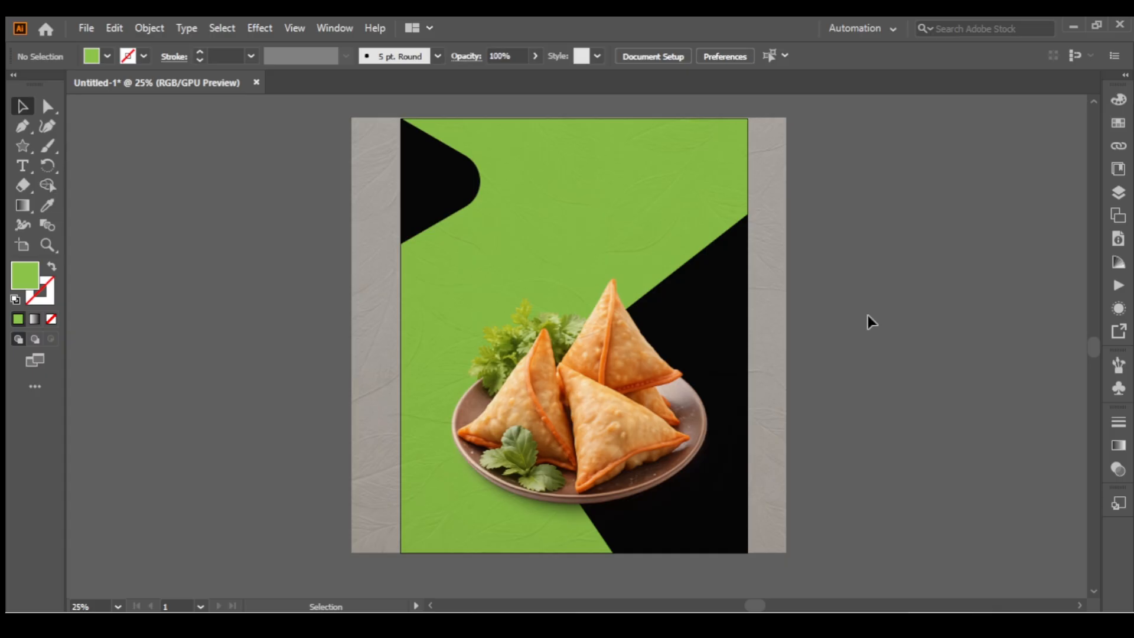
- Start a Multiply Drop Shadow on the samosa image with 10 px X offset, 10 px Y offset and 7 px blur
click(449, 213)
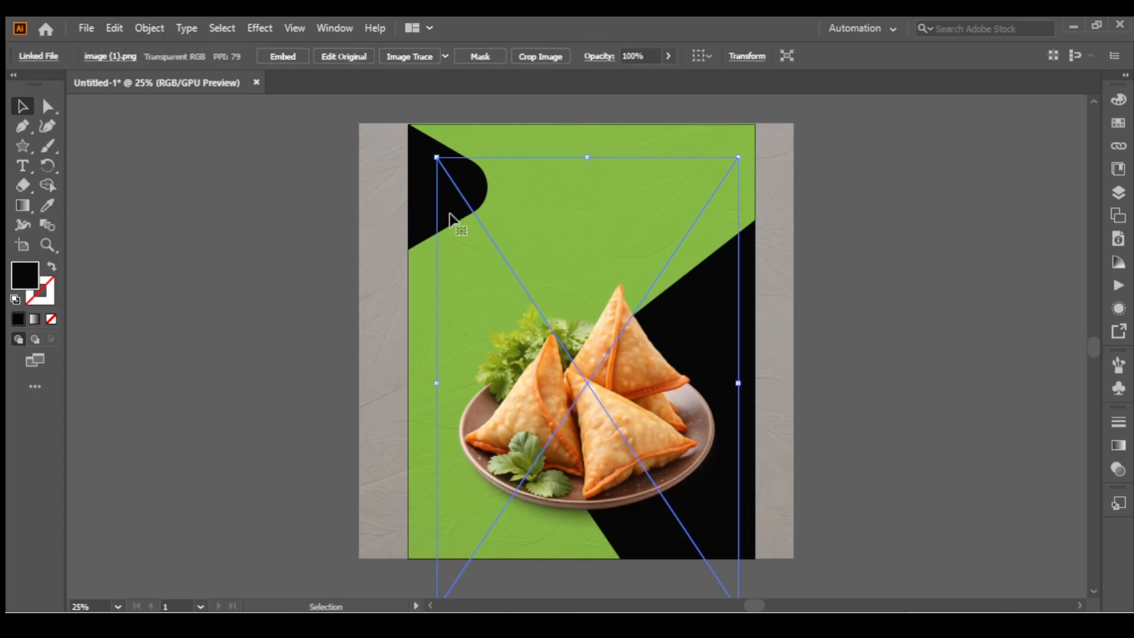
click(260, 28)
mouse_move(277, 215)
click(466, 217)
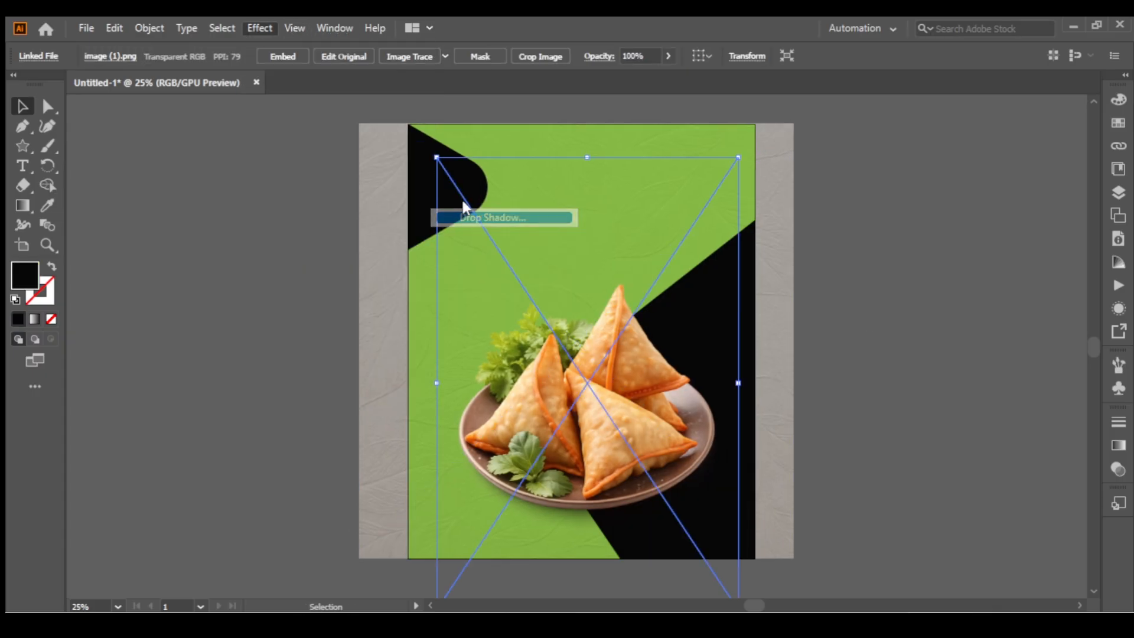
double_click(257, 284)
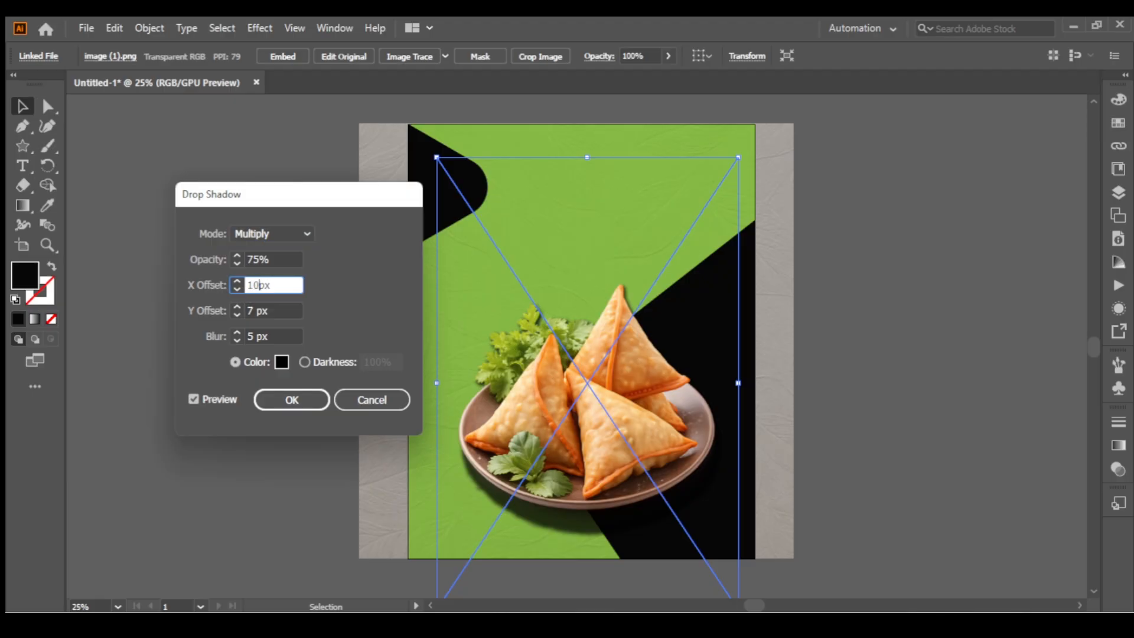
double_click(254, 311)
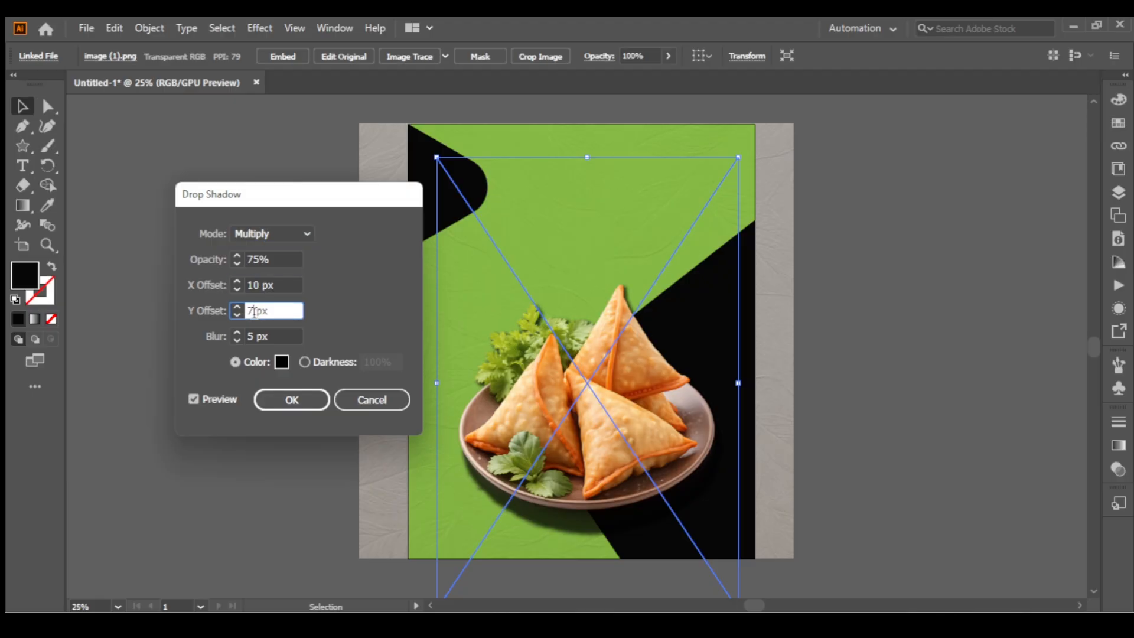
text(10)
double_click(251, 335)
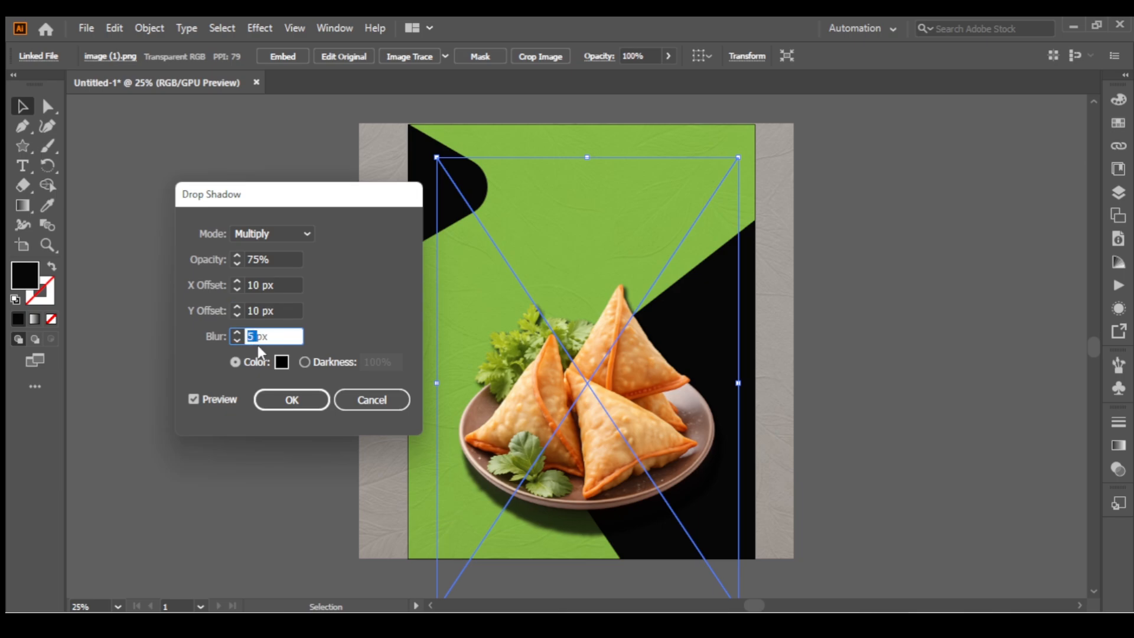
text(7)
- Set the samosa image's drop shadow opacity to 30%, apply the effect and deselect the image
double_click(258, 261)
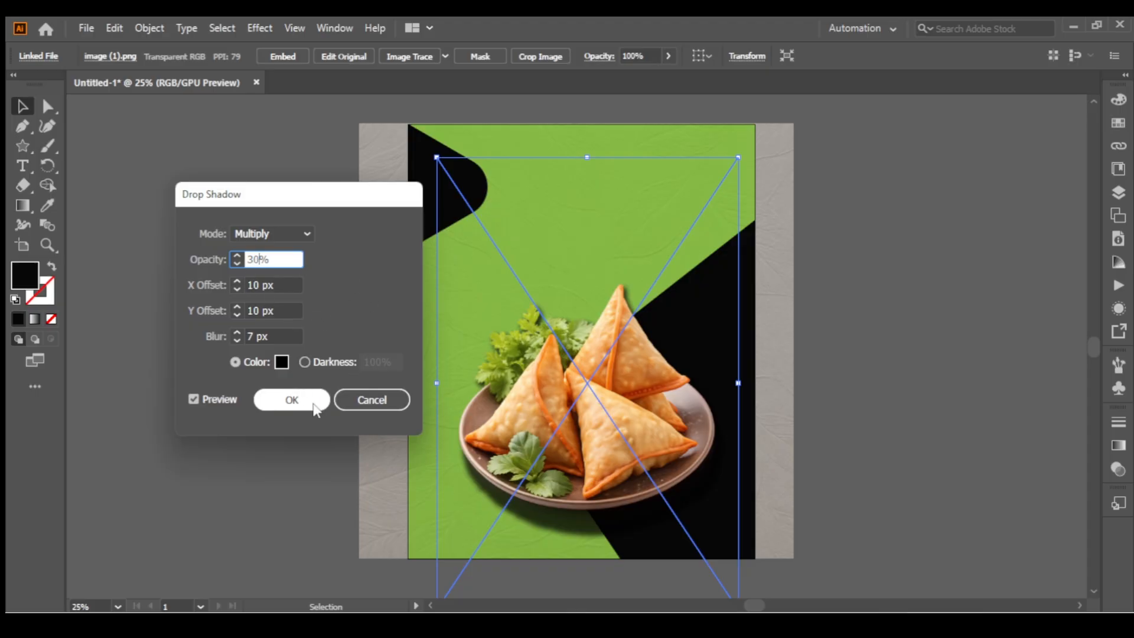
click(275, 286)
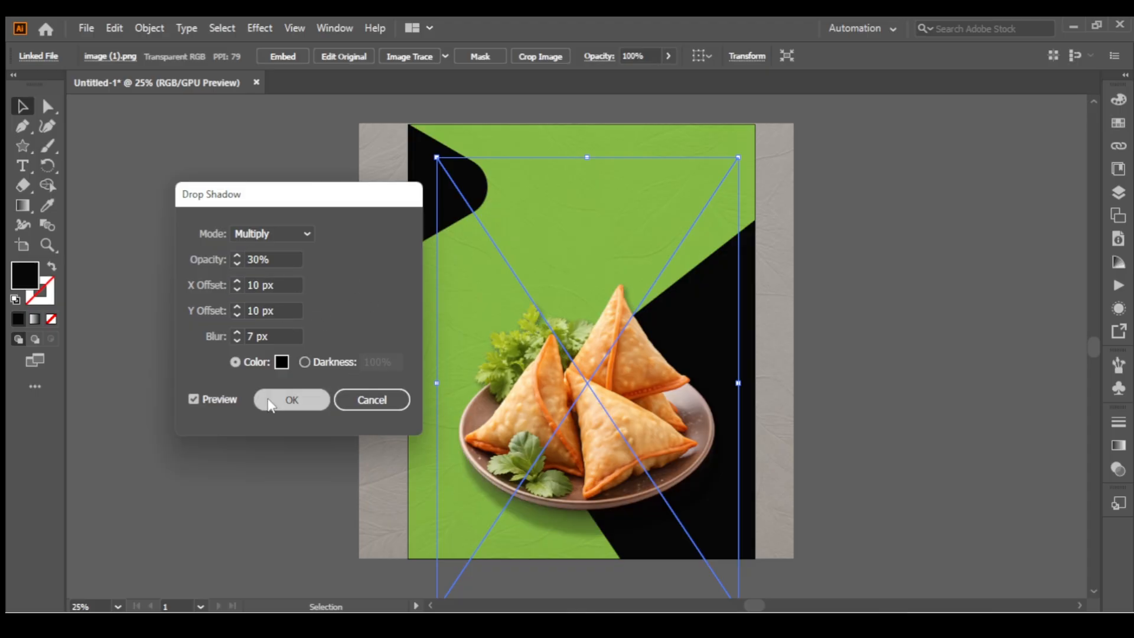
click(289, 399)
click(277, 332)
scroll(339, 183, left, 5)
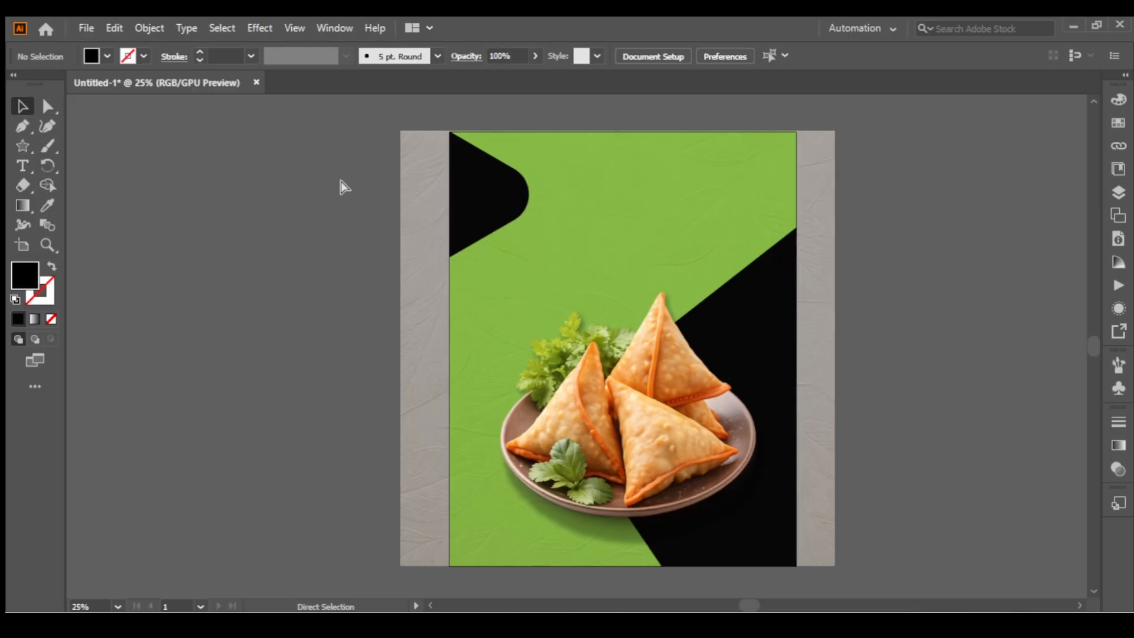
- Place a text block with the lines "Delicious", "HOT & CRISPY", "SAMOSA" and "Potato Stuff" on the empty pasteboard beside the poster
drag(338, 215, 497, 219)
drag(197, 273, 404, 352)
key(ctrl+z)
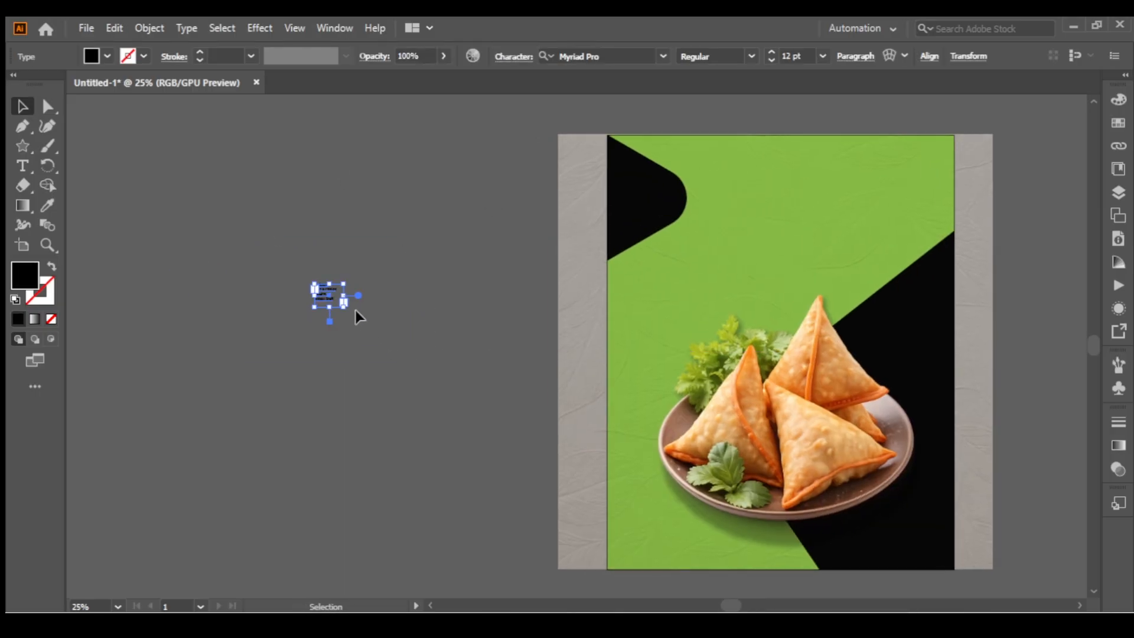
click(346, 324)
drag(324, 296, 439, 314)
scroll(439, 314, up, 4)
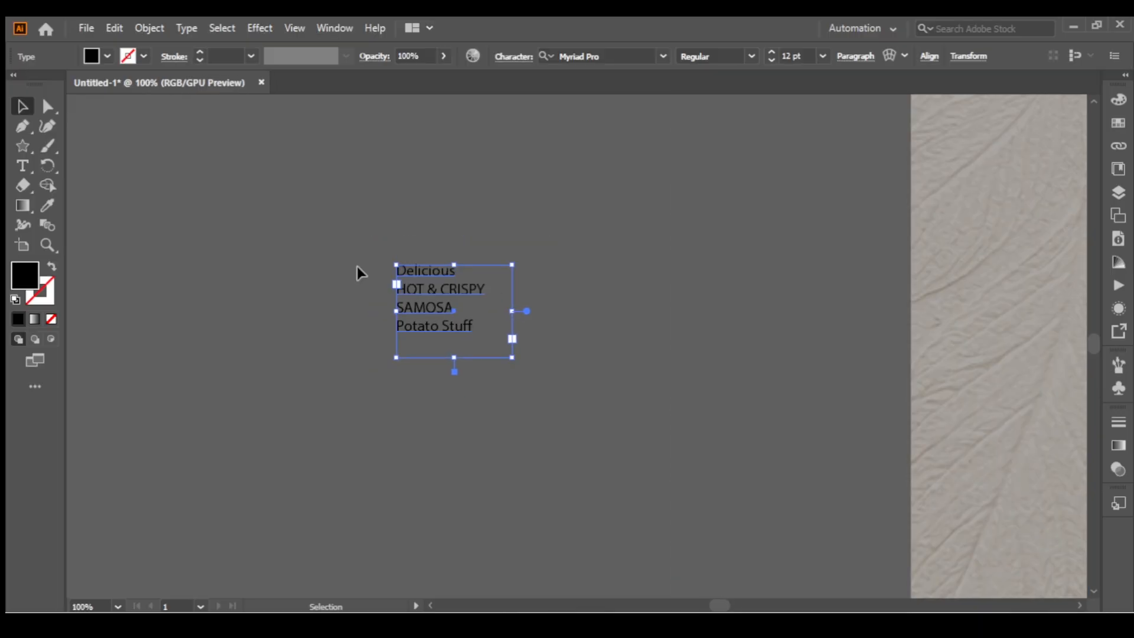
- Copy the "Delicious" line from the pasteboard text block and remove it from that block
triple_click(413, 273)
key(ctrl+c)
key(BackSpace)
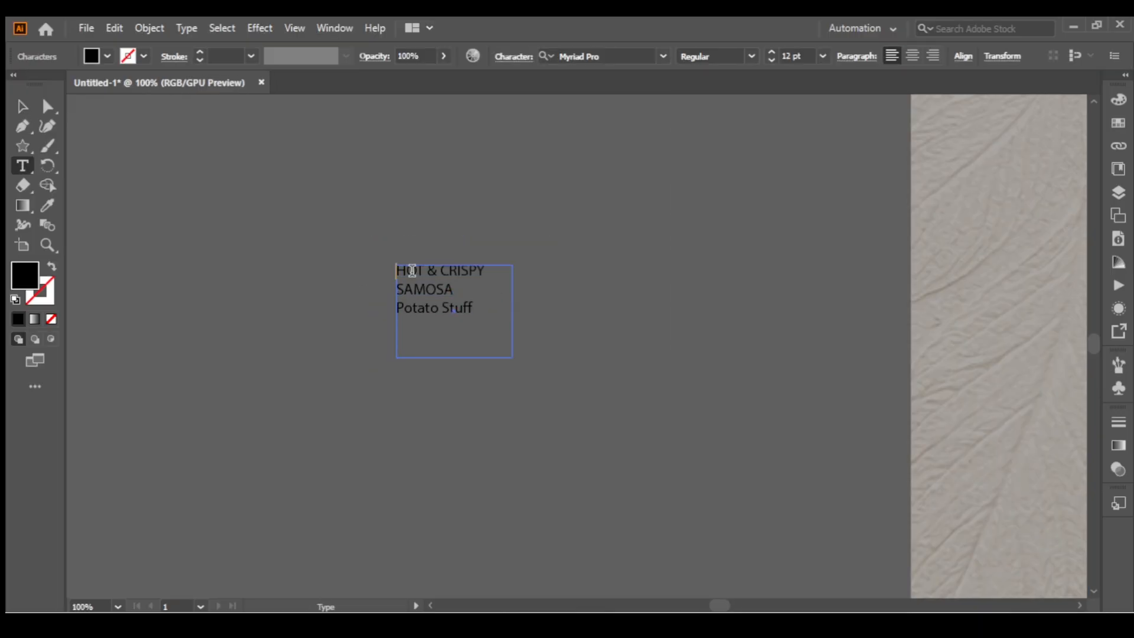
click(21, 107)
drag(452, 287, 739, 226)
drag(736, 248, 114, 248)
drag(773, 234, 653, 329)
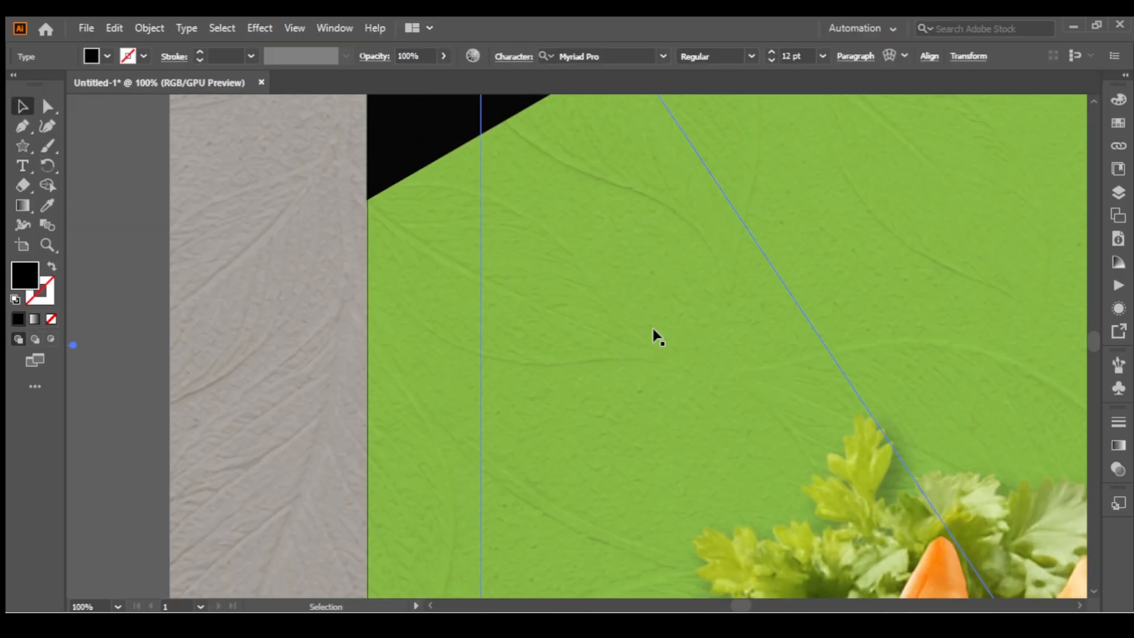
scroll(653, 330, down, 4)
drag(697, 149, 593, 182)
key(ctrl+v)
click(540, 356)
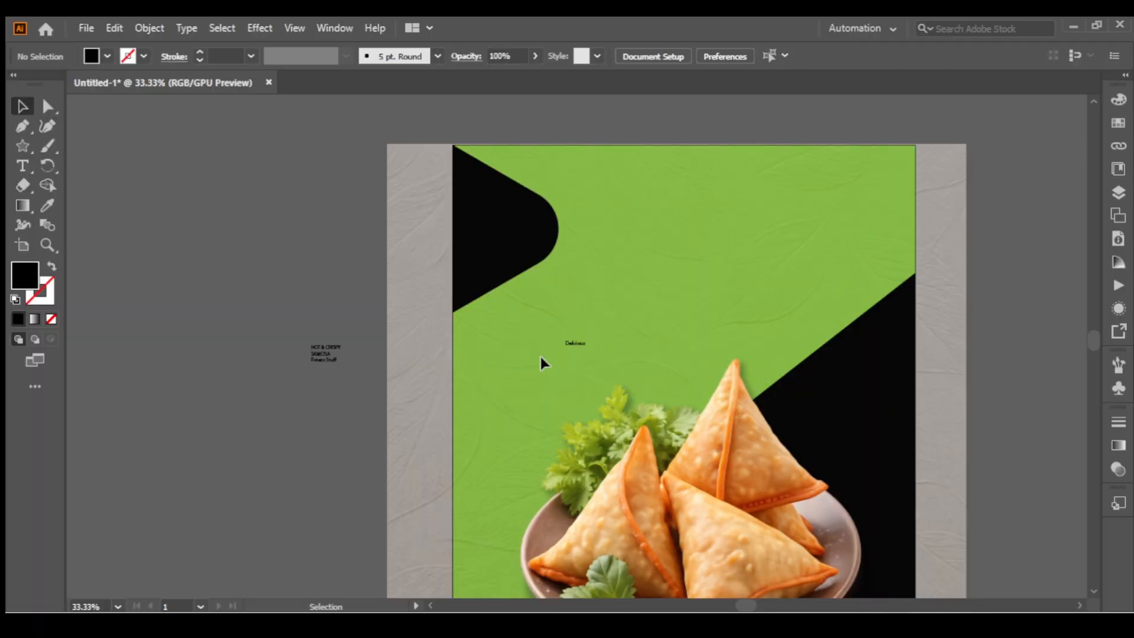
drag(575, 343, 866, 286)
drag(781, 231, 731, 229)
key(ctrl+z)
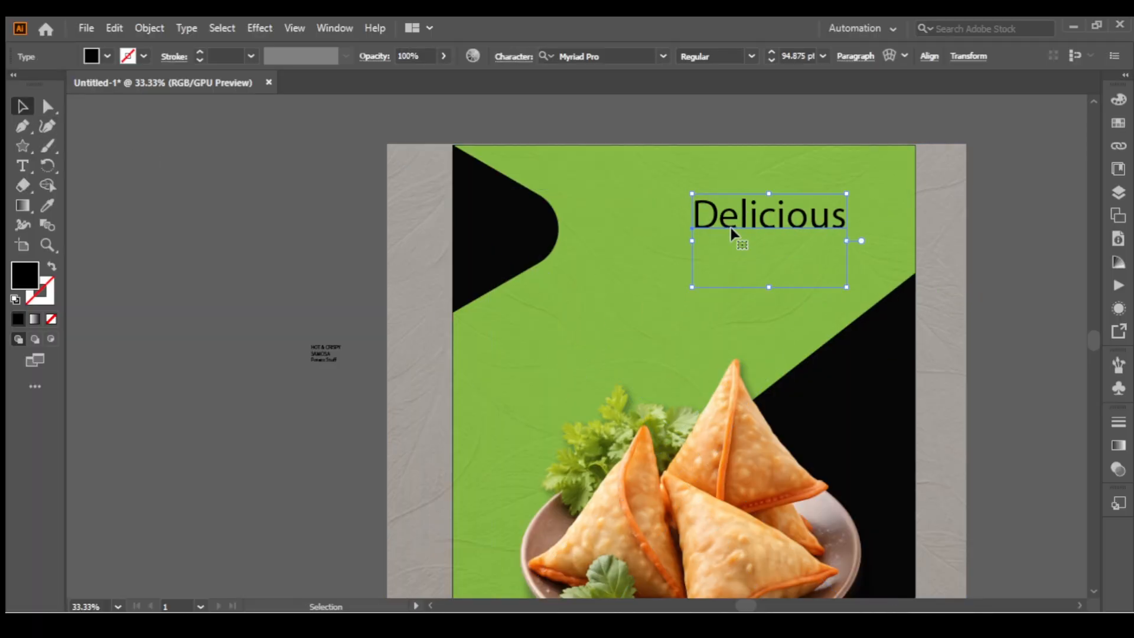
key(ctrl+z)
key(ctrl+z)
key(ctrl+z)
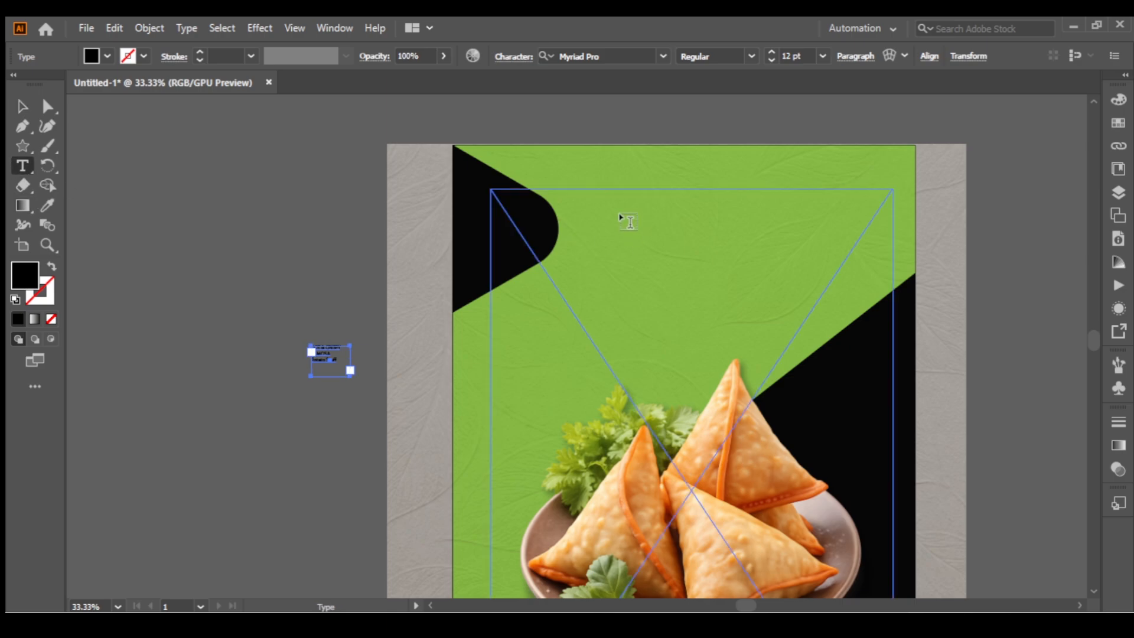
- Paste "Delicious" as separate text on the poster's upper green area and enlarge it to about 102 pt
key(ctrl+v)
drag(639, 215, 878, 315)
drag(701, 178, 780, 238)
drag(868, 268, 793, 268)
drag(722, 231, 727, 218)
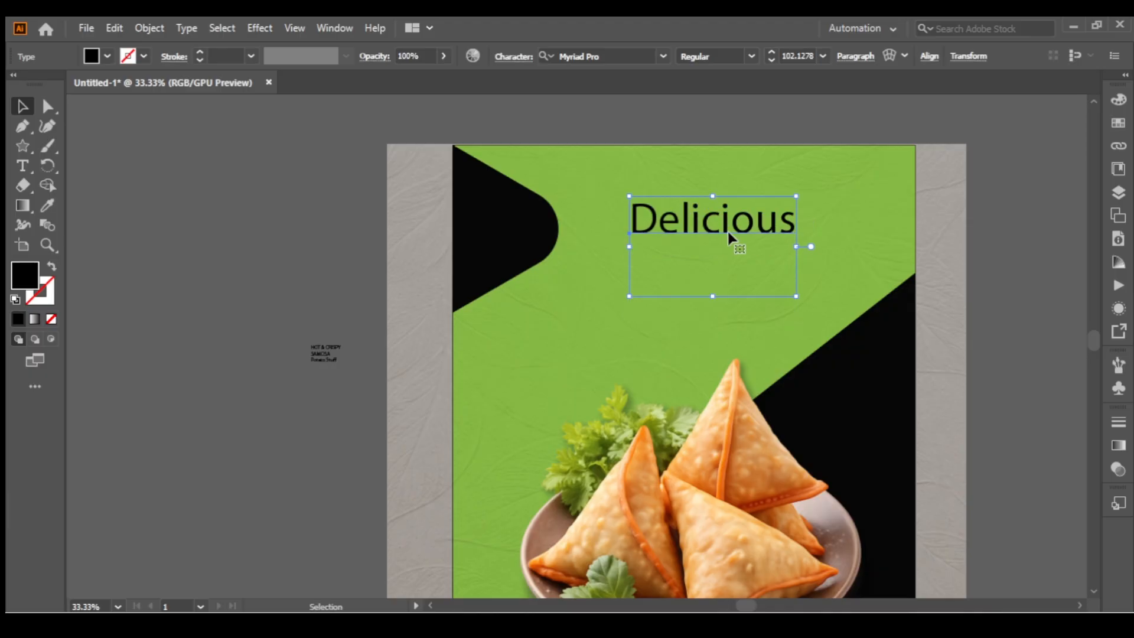
- Set the font of the "Delicious" text to Allura Regular
triple_click(721, 224)
click(702, 223)
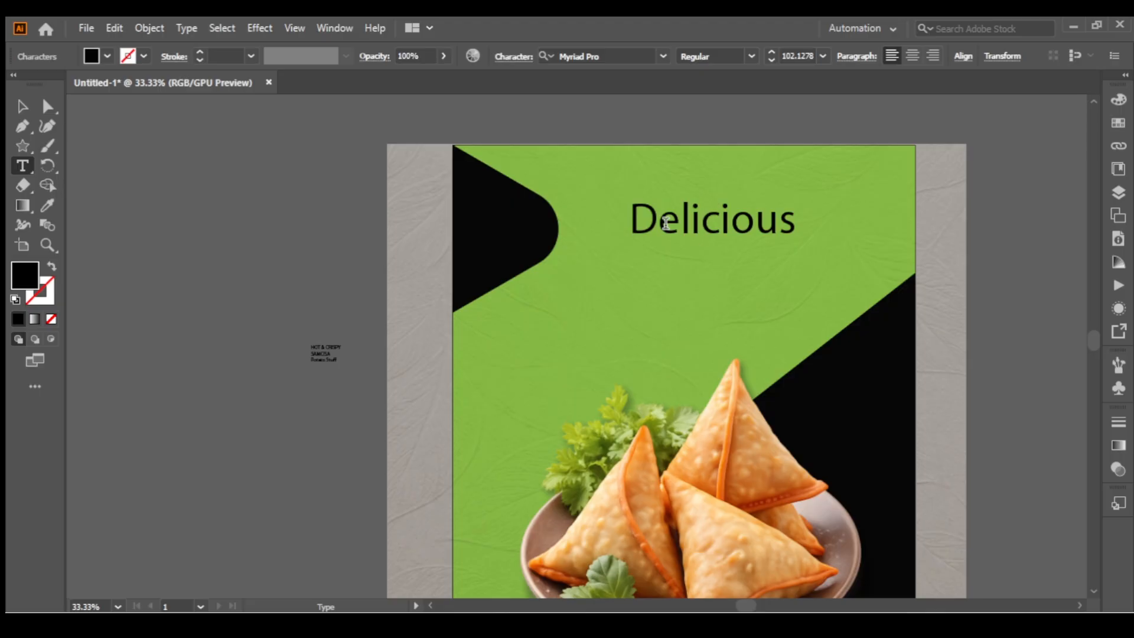
double_click(665, 222)
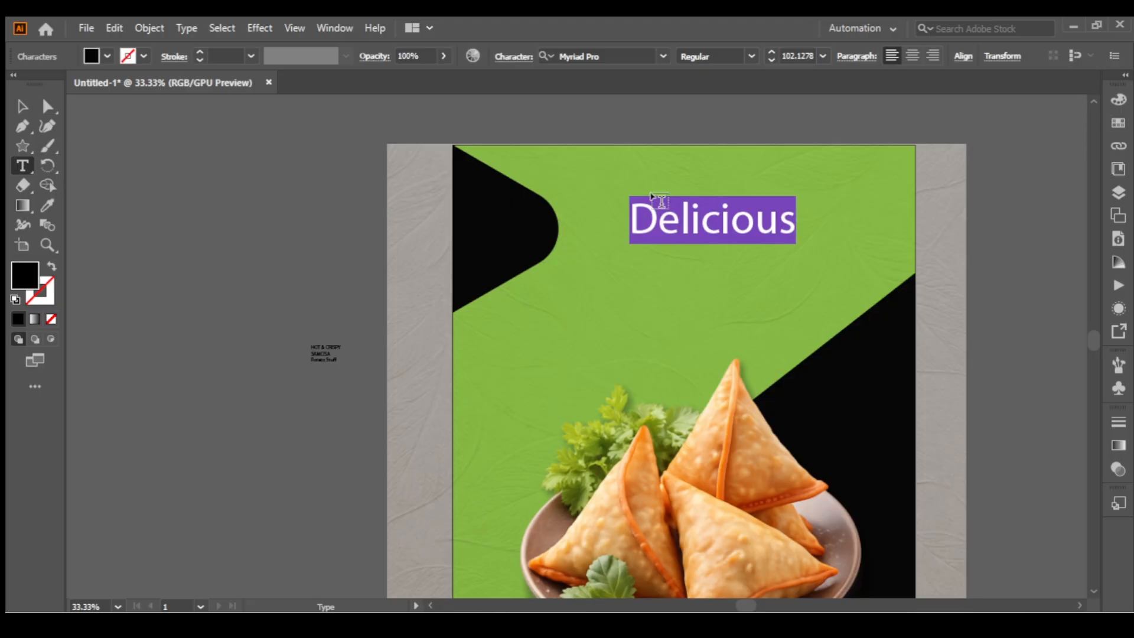
click(610, 56)
text(al)
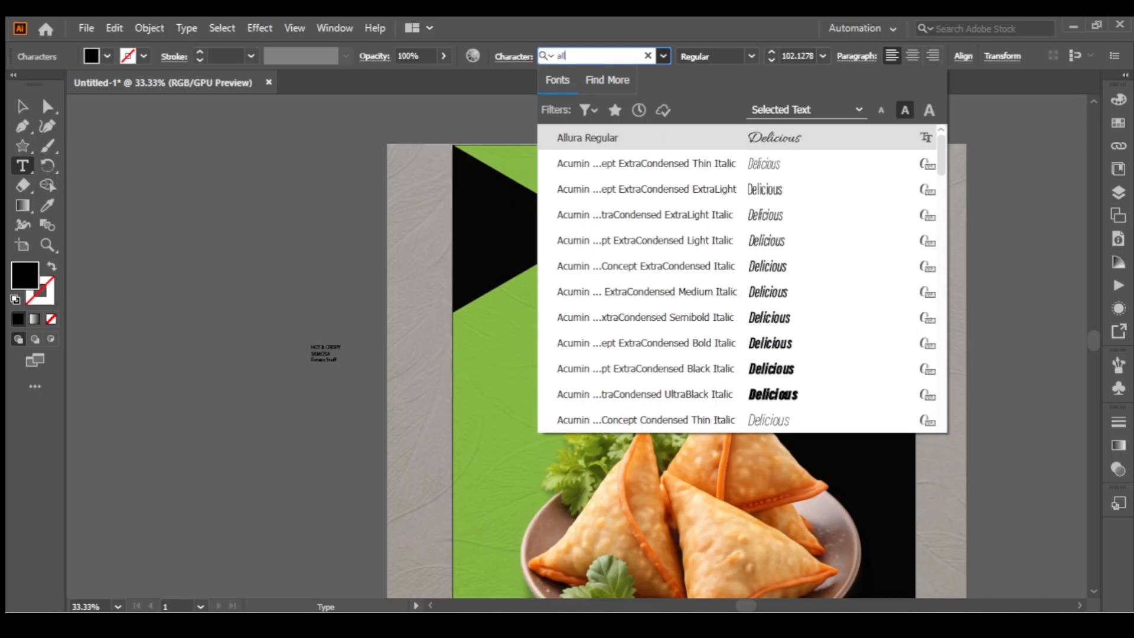
click(726, 146)
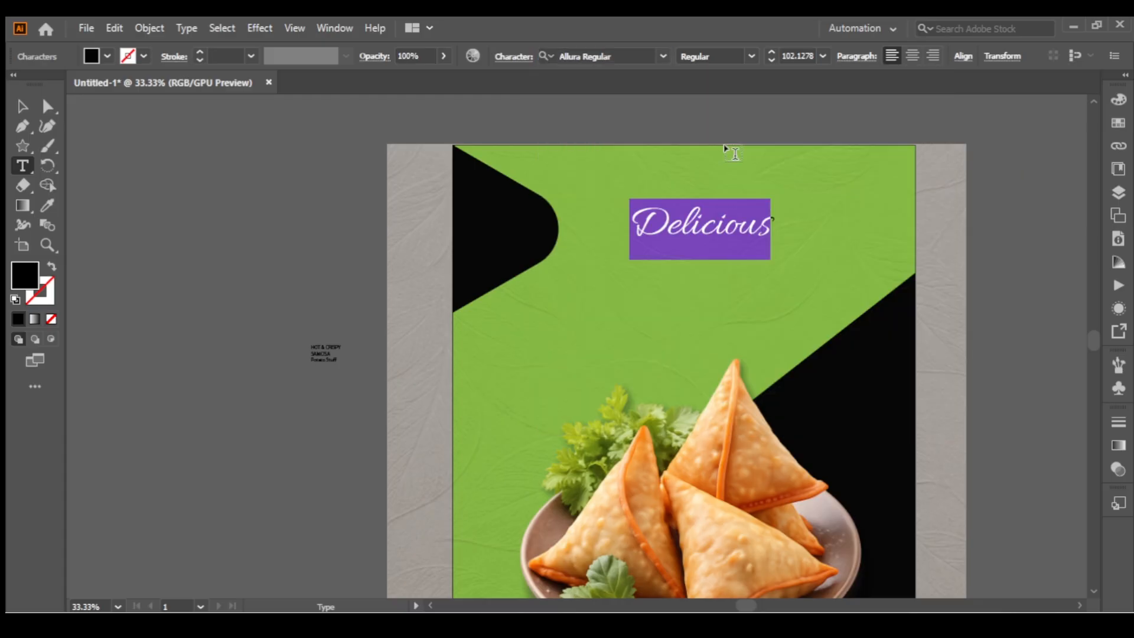
key(Escape)
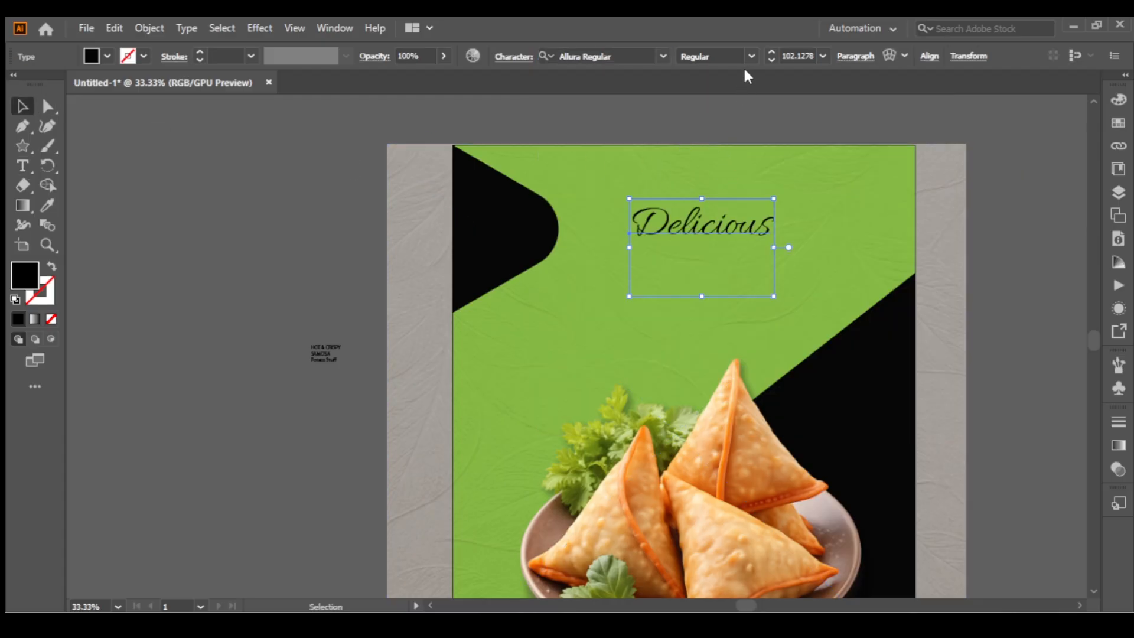
- Set the font of the "Delicious" text to Pacifico Regular
click(750, 57)
click(752, 56)
click(582, 56)
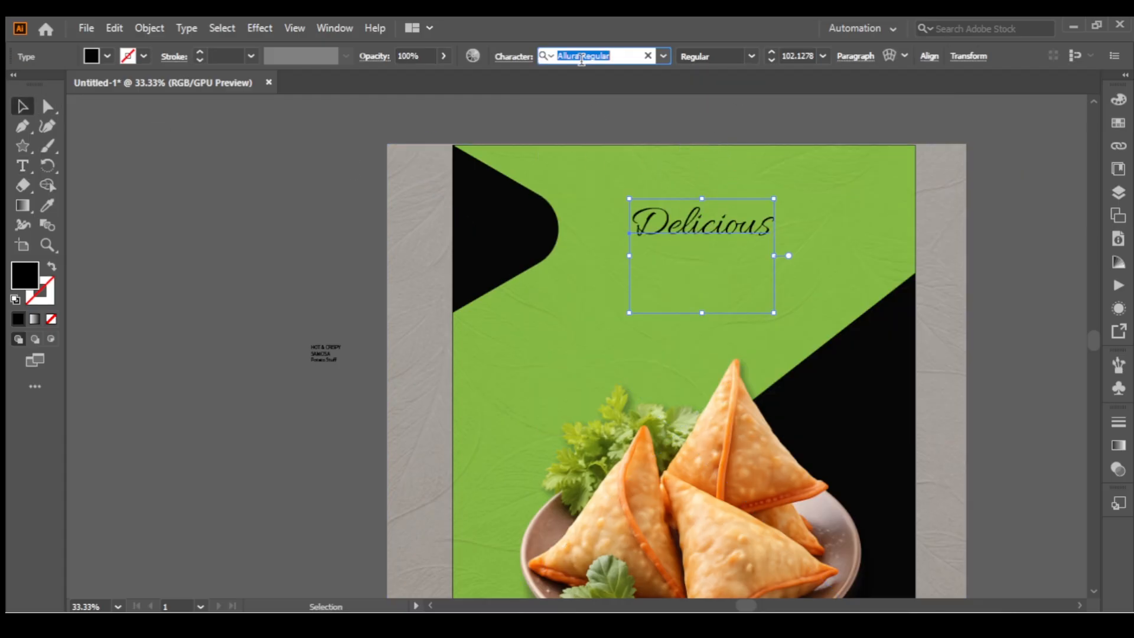
text(pac)
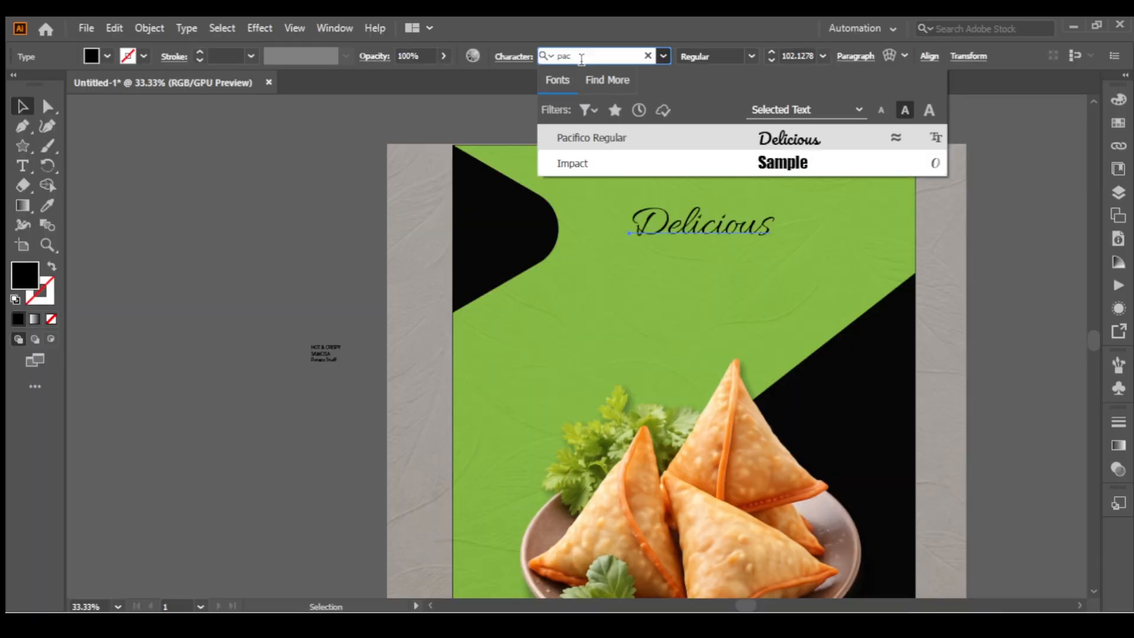
click(763, 144)
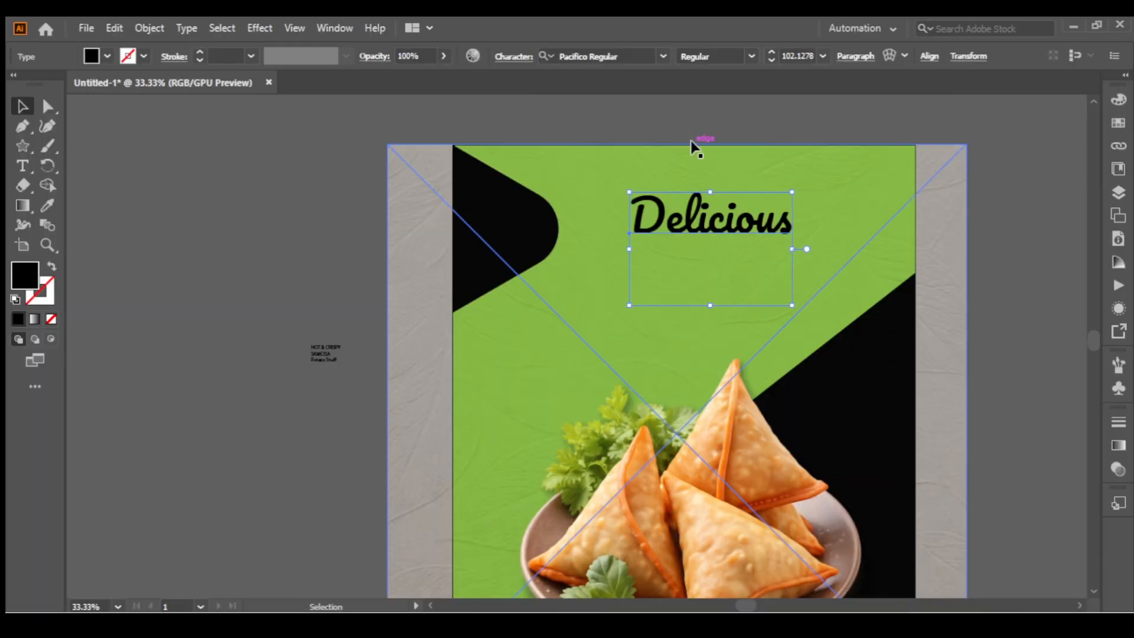
- Reduce the "Delicious" text to about 77 pt, fill it with white (ffffff) and move it higher on the poster
drag(716, 227, 715, 217)
drag(793, 245, 773, 246)
double_click(37, 285)
text(ffffff)
click(750, 215)
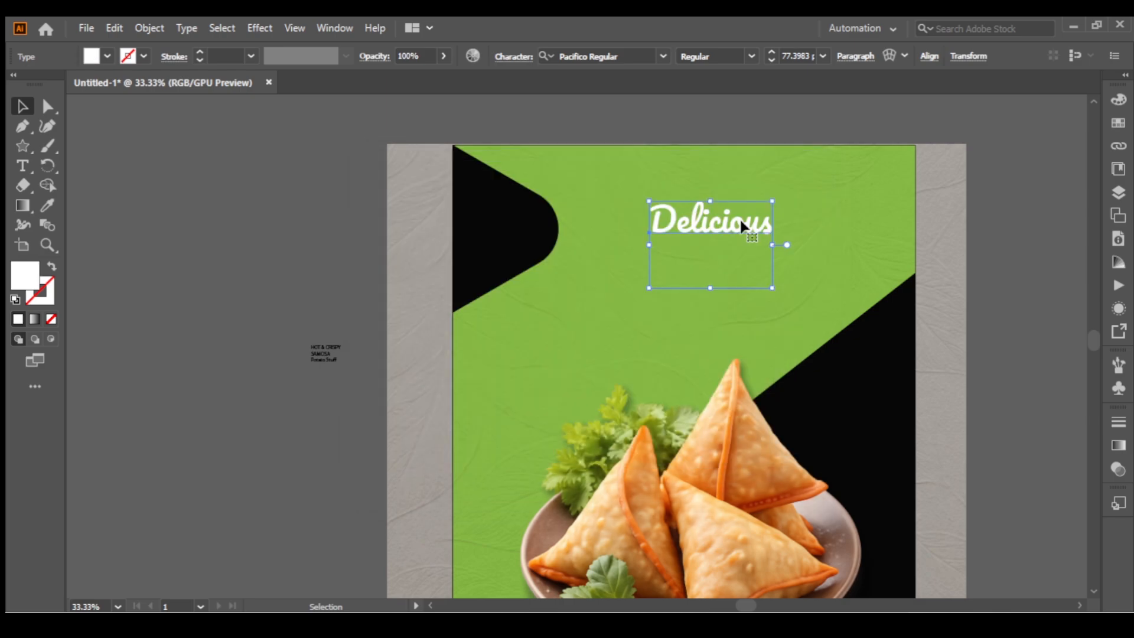
click(719, 139)
drag(726, 228, 700, 195)
click(703, 118)
- Copy the "HOT & CRISPY" line from the pasteboard text block and remove it from that block
drag(339, 345, 362, 357)
click(322, 328)
click(320, 328)
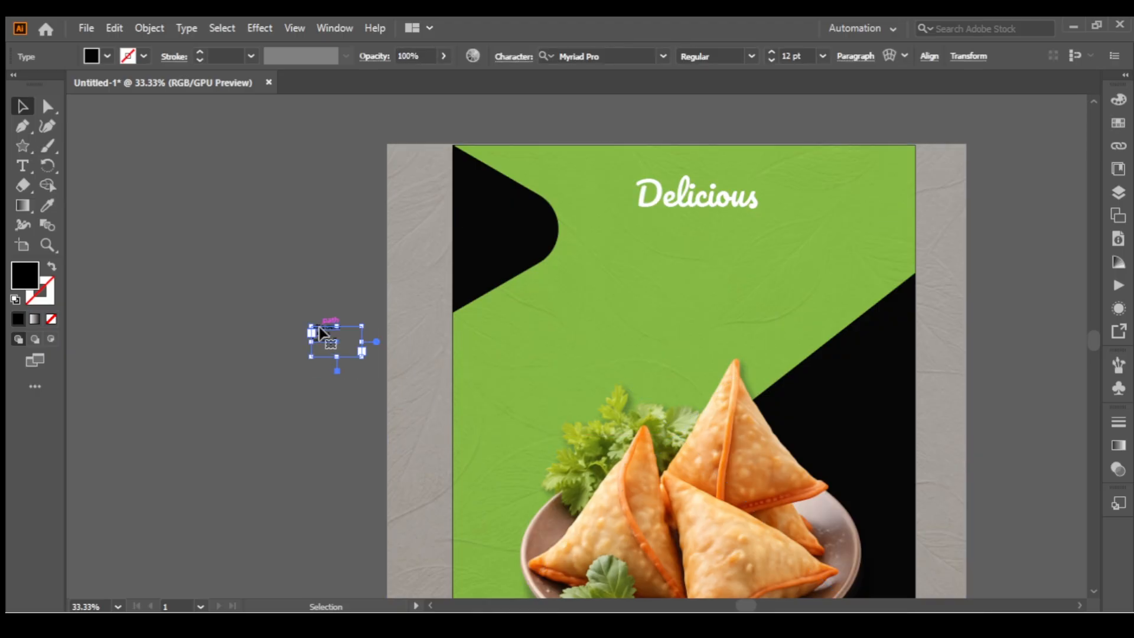
scroll(325, 339, up, 3)
triple_click(308, 311)
key(ctrl+c)
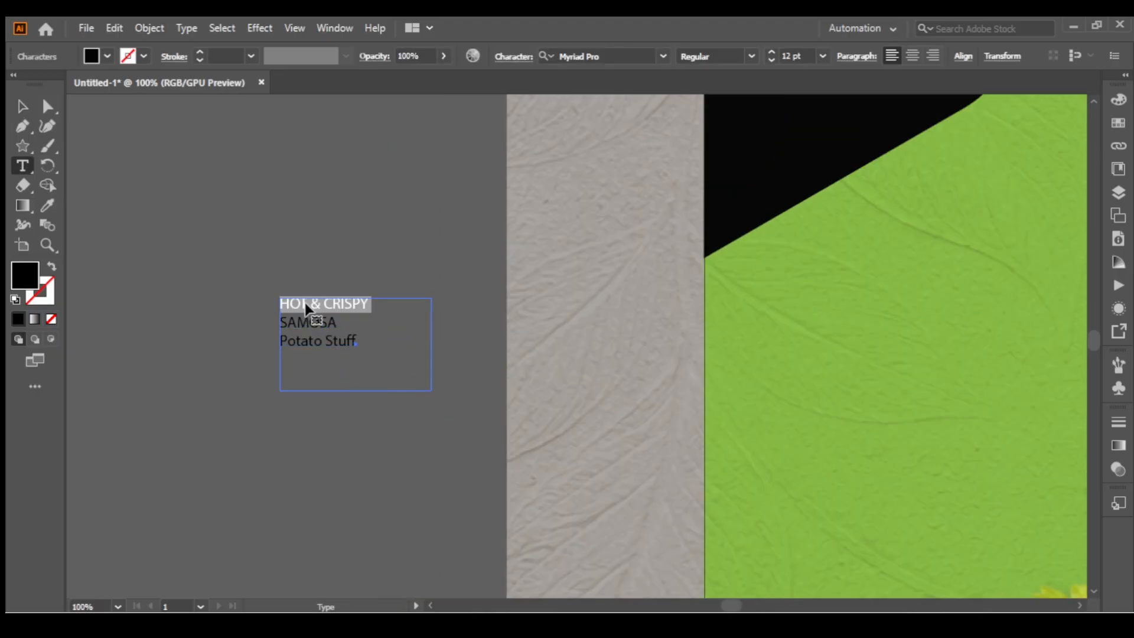
key(BackSpace)
click(18, 111)
click(431, 217)
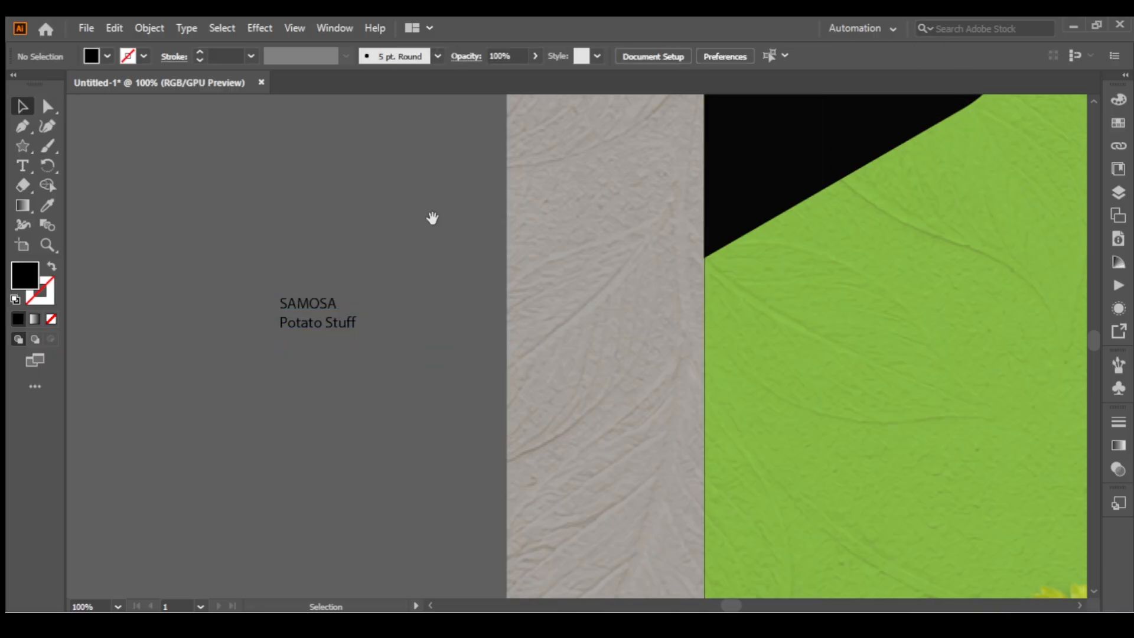
- Paste "HOT & CRISPY" as separate text below "Delicious" and enlarge it to about 59 pt
drag(876, 198, 504, 293)
scroll(767, 284, down, 1)
scroll(768, 284, up, 1)
drag(786, 256, 390, 382)
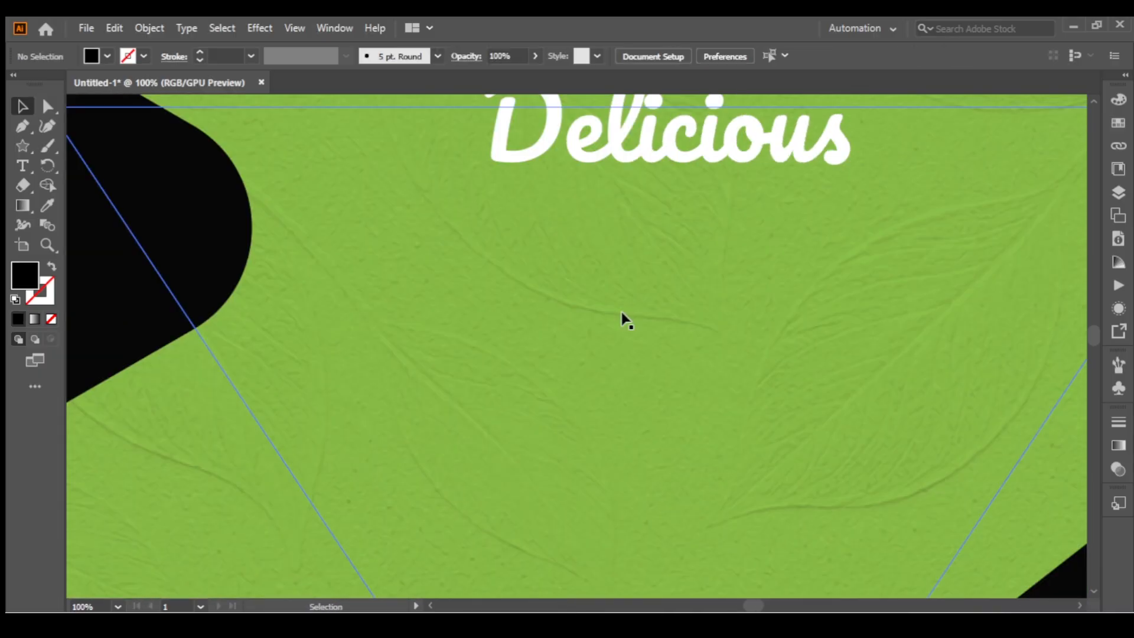
key(ctrl+minus)
click(23, 166)
click(621, 304)
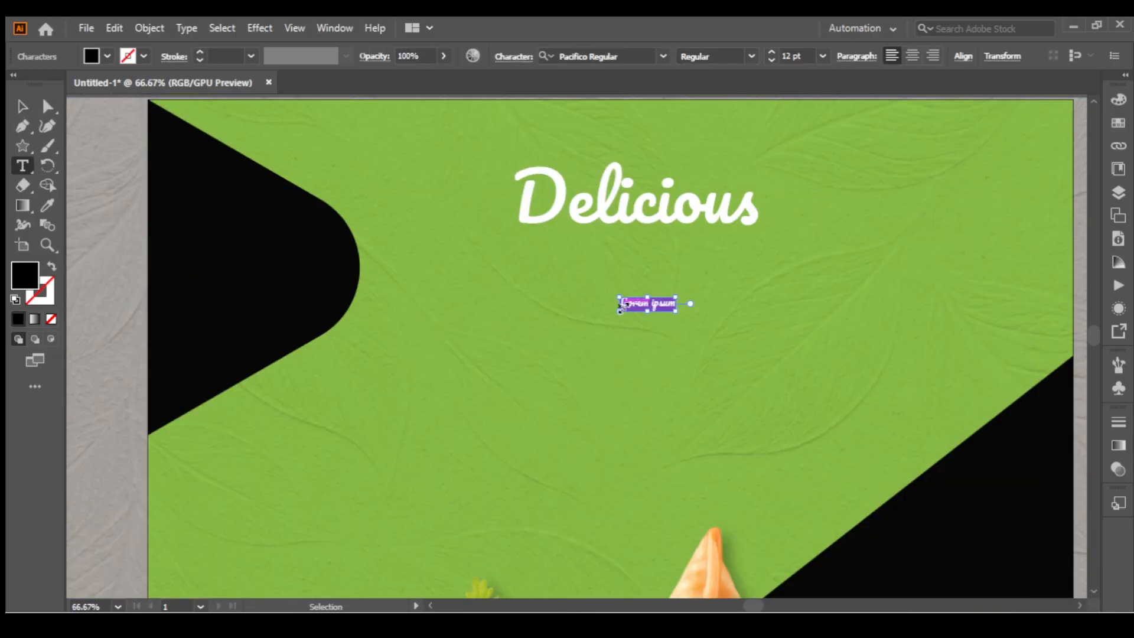
key(ctrl+v)
key(Escape)
drag(656, 306, 783, 299)
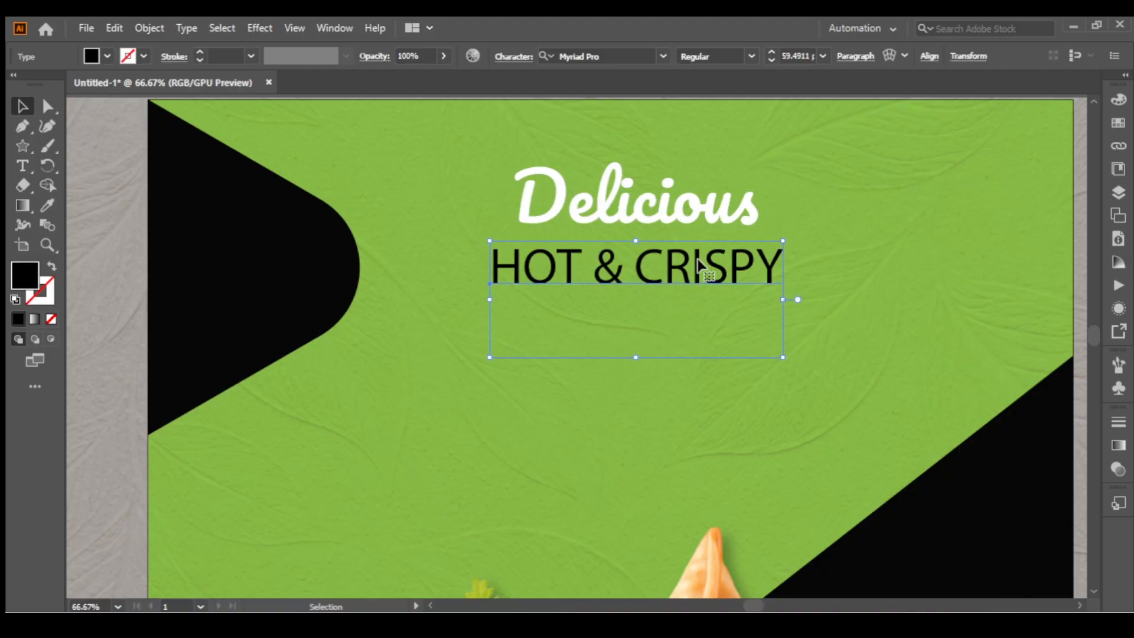
- Set the "HOT & CRISPY" text to Poppins SemiBold and shift it to sit roughly centred under "Delicious"
click(622, 56)
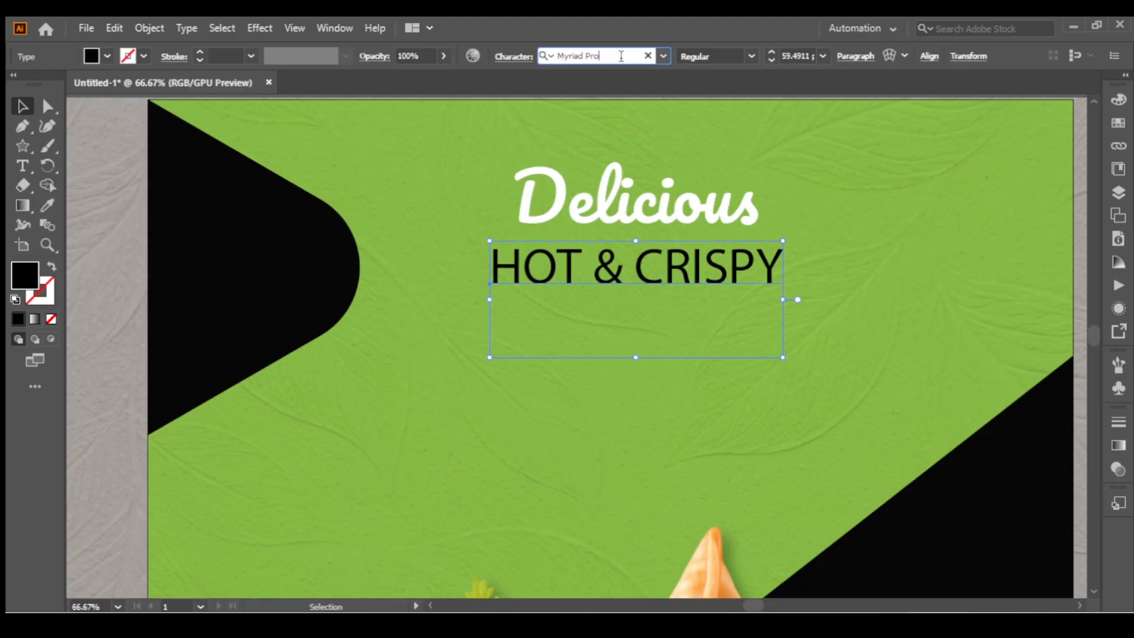
text(pop)
key(ctrl+a)
text(po)
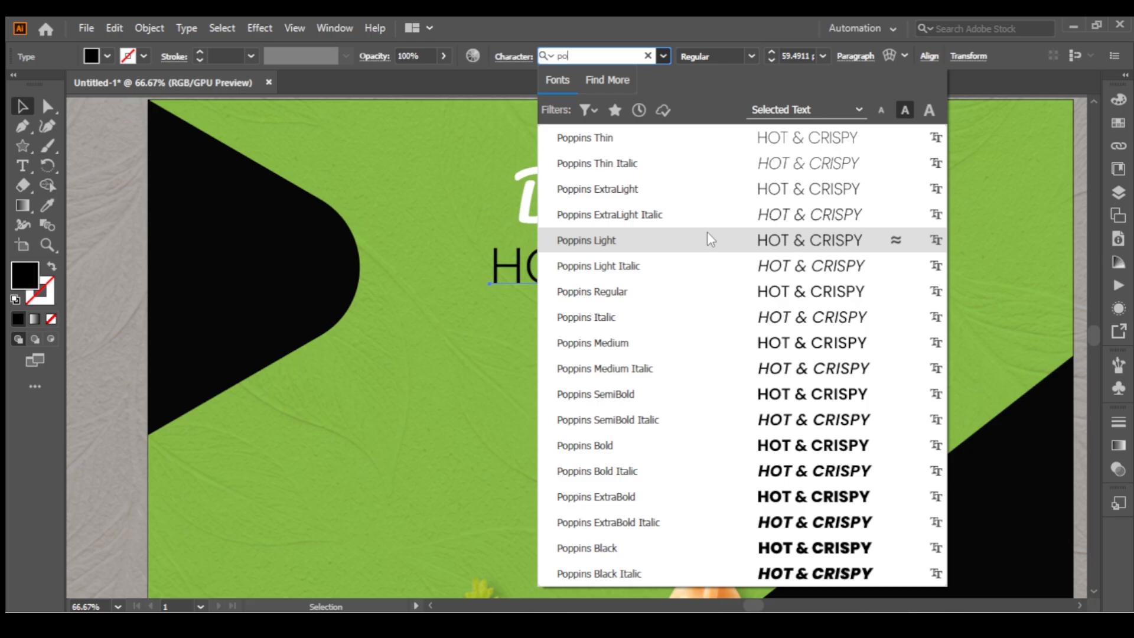
drag(686, 272, 649, 278)
click(747, 58)
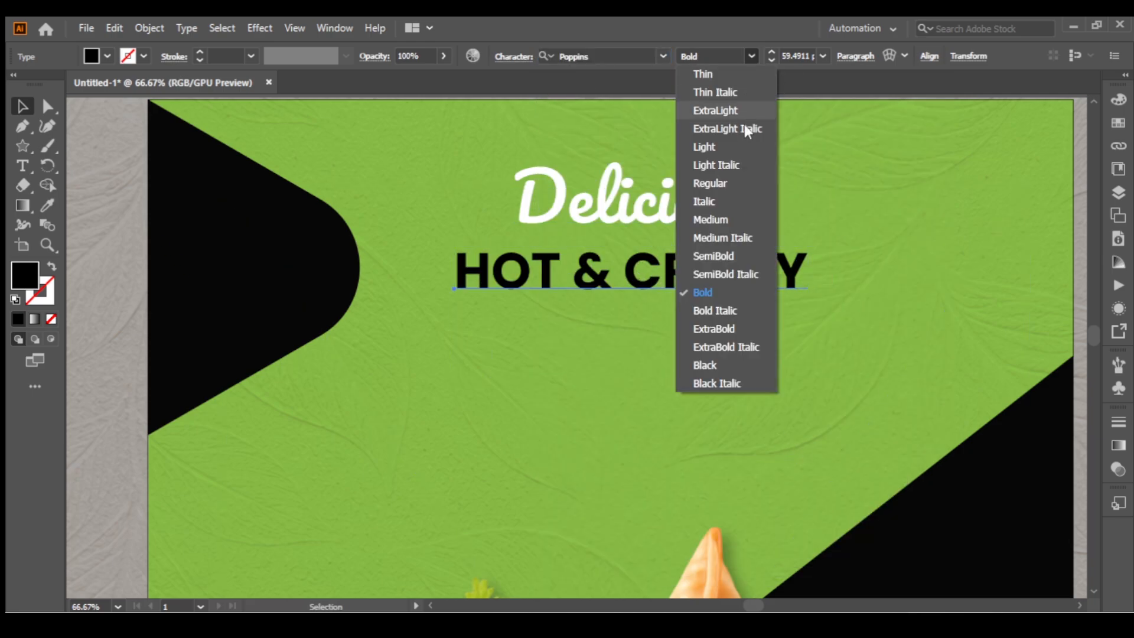
click(730, 256)
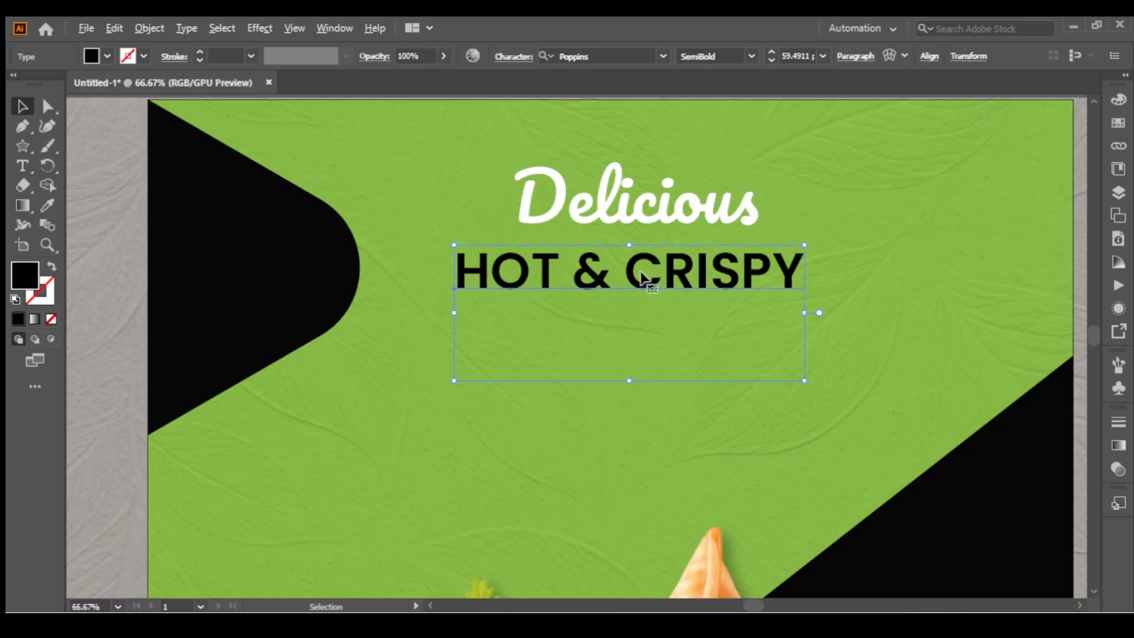
- Duplicate the "HOT & CRISPY" text straight below and replace the copy's wording with the "SAMOSA" line cut from the pasteboard text block
alt+shift+drag(641, 273, 642, 347)
scroll(647, 345, up, 1)
drag(522, 343, 1069, 291)
scroll(729, 325, down, 2)
triple_click(358, 372)
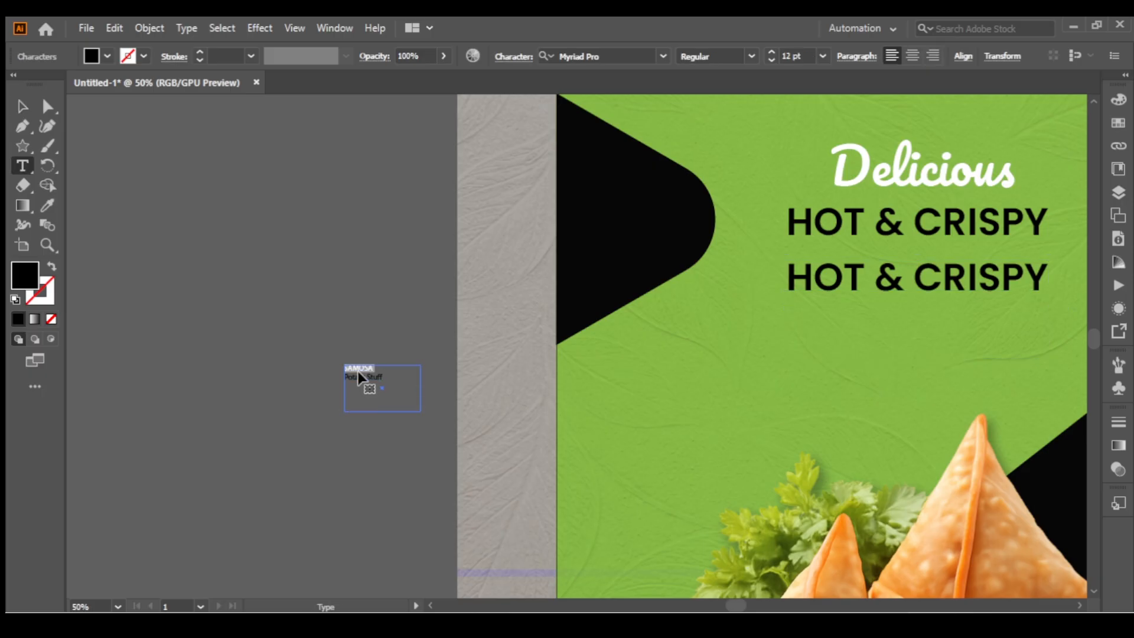
key(ctrl+x)
click(22, 106)
drag(916, 281, 748, 256)
triple_click(749, 256)
key(ctrl+v)
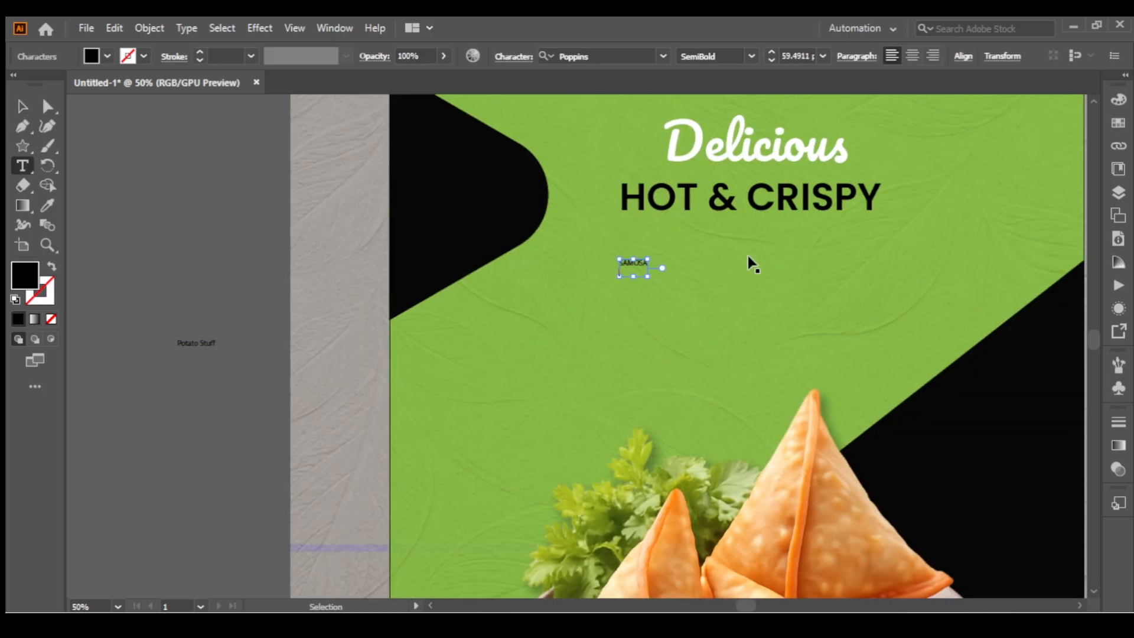
- Enlarge the "SAMOSA" text to about 116 pt and move it close under "HOT & CRISPY"
click(23, 106)
drag(648, 276, 914, 355)
drag(613, 225, 754, 255)
key(shift+Left)
key(shift+Left)
key(shift+Left)
key(shift+Left)
key(shift+Left)
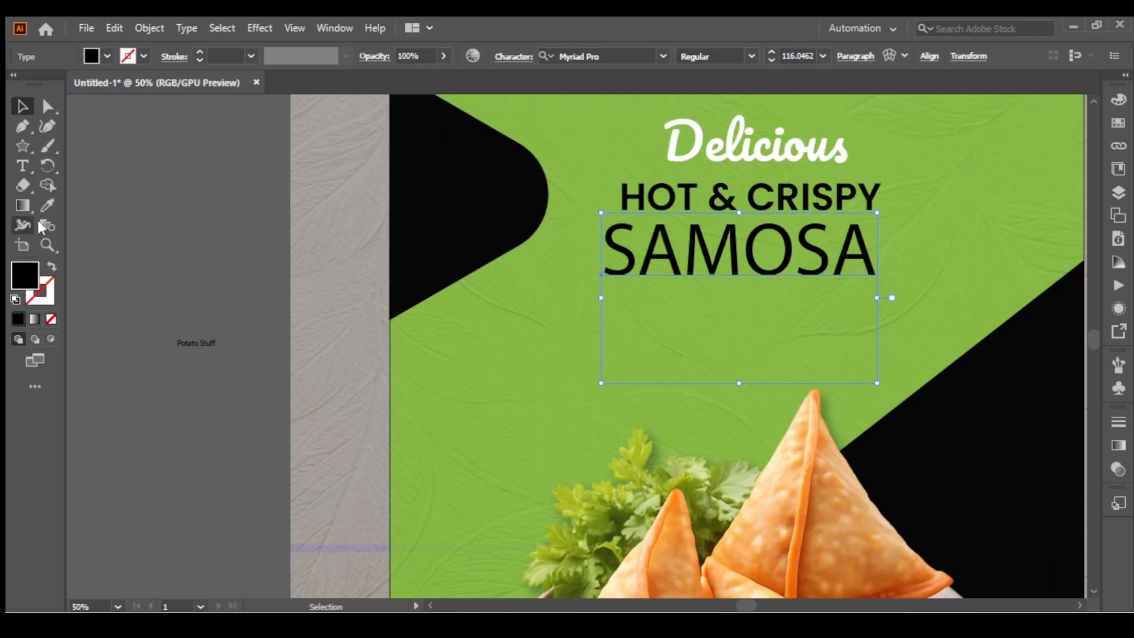
- Apply the "HOT & CRISPY" text style to "SAMOSA" with the Eyedropper and set its weight to Bold
click(47, 205)
click(738, 192)
click(751, 56)
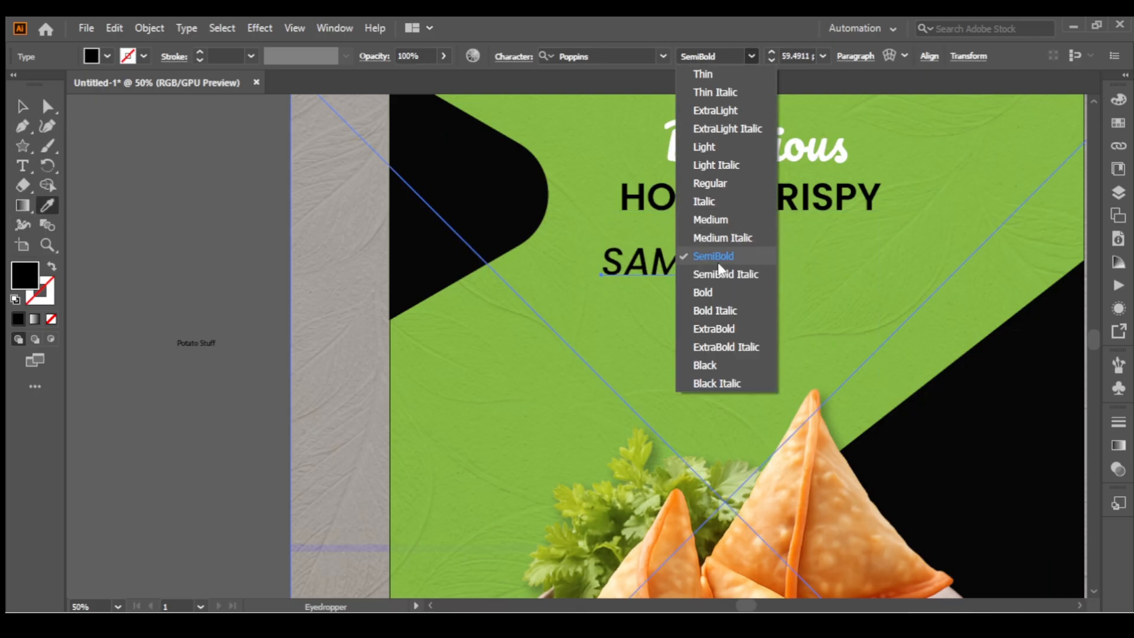
click(703, 293)
click(22, 107)
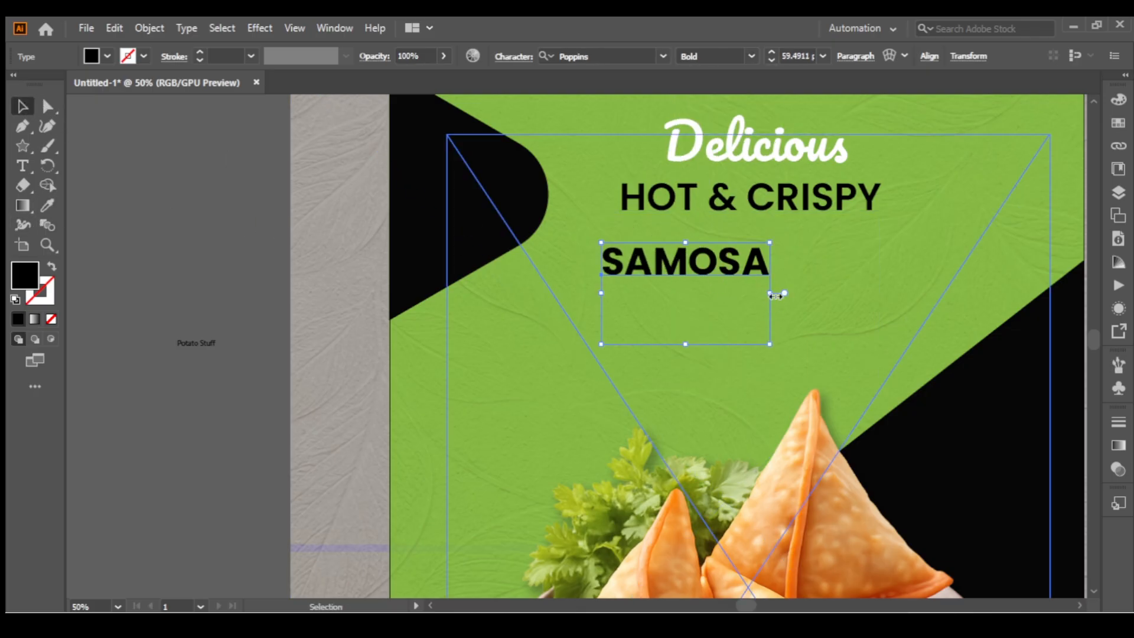
- Enlarge the "SAMOSA" text to about 104 pt and place it directly below "HOT & CRISPY"
alt+shift+drag(776, 296, 822, 299)
key(ctrl+z)
click(238, 190)
drag(662, 258, 766, 251)
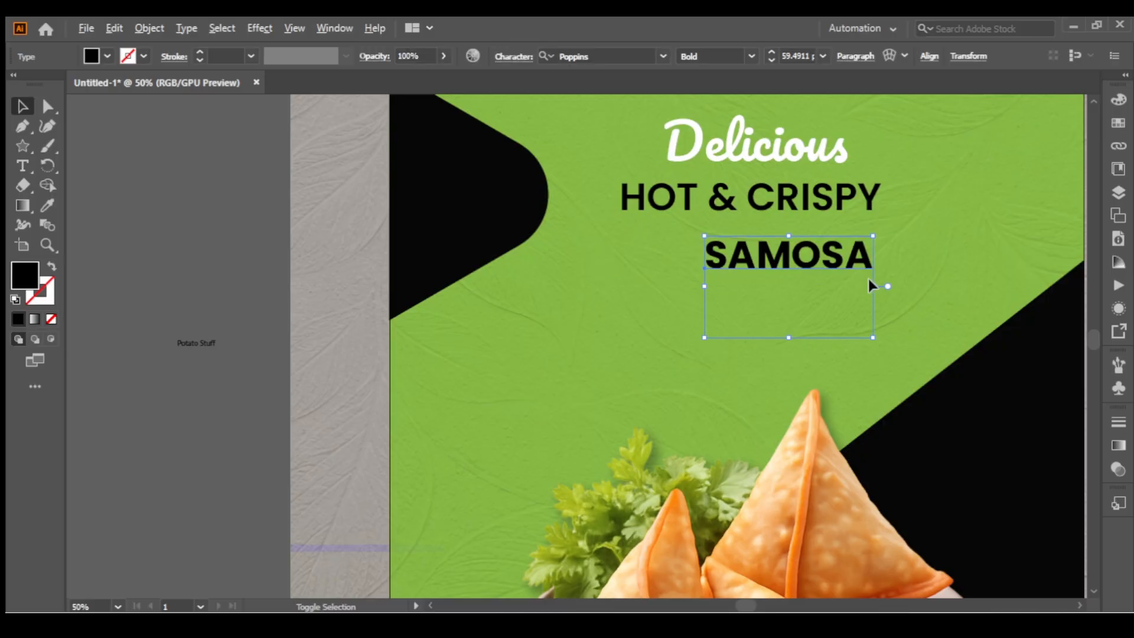
alt+shift+drag(874, 286, 954, 287)
drag(862, 250, 842, 266)
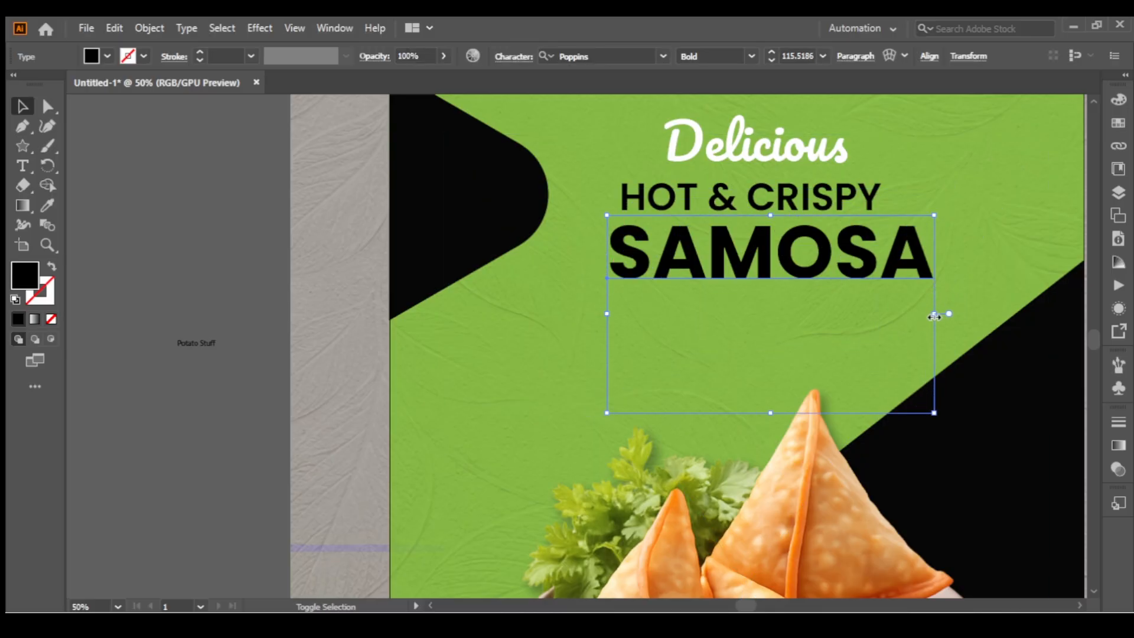
shift+drag(934, 317, 916, 310)
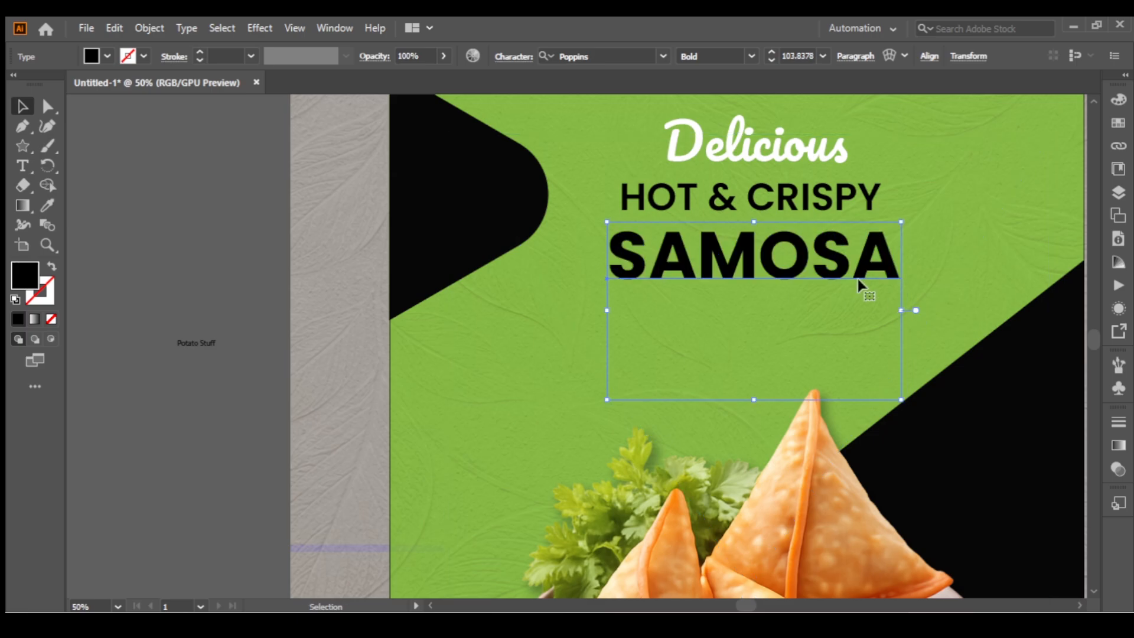
click(244, 201)
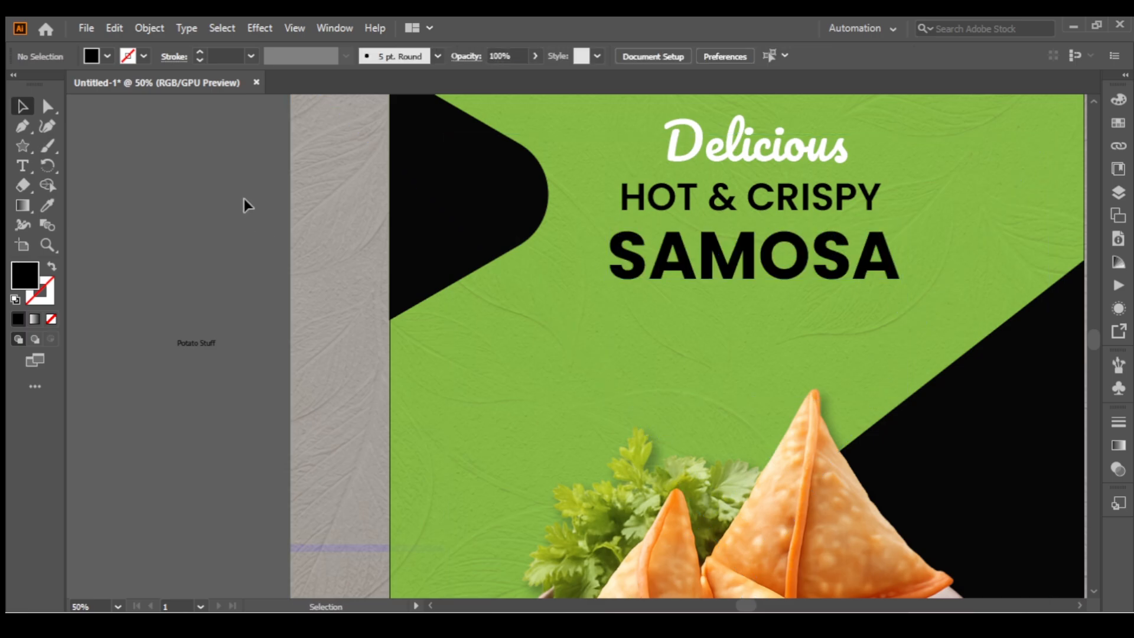
click(696, 313)
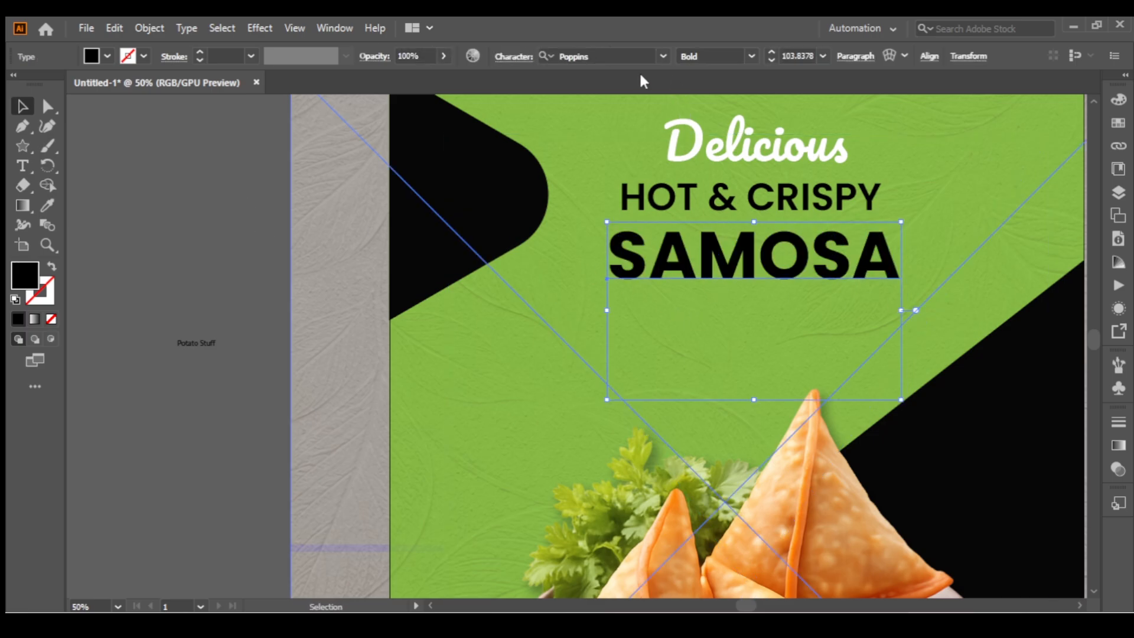
click(584, 56)
text(mo)
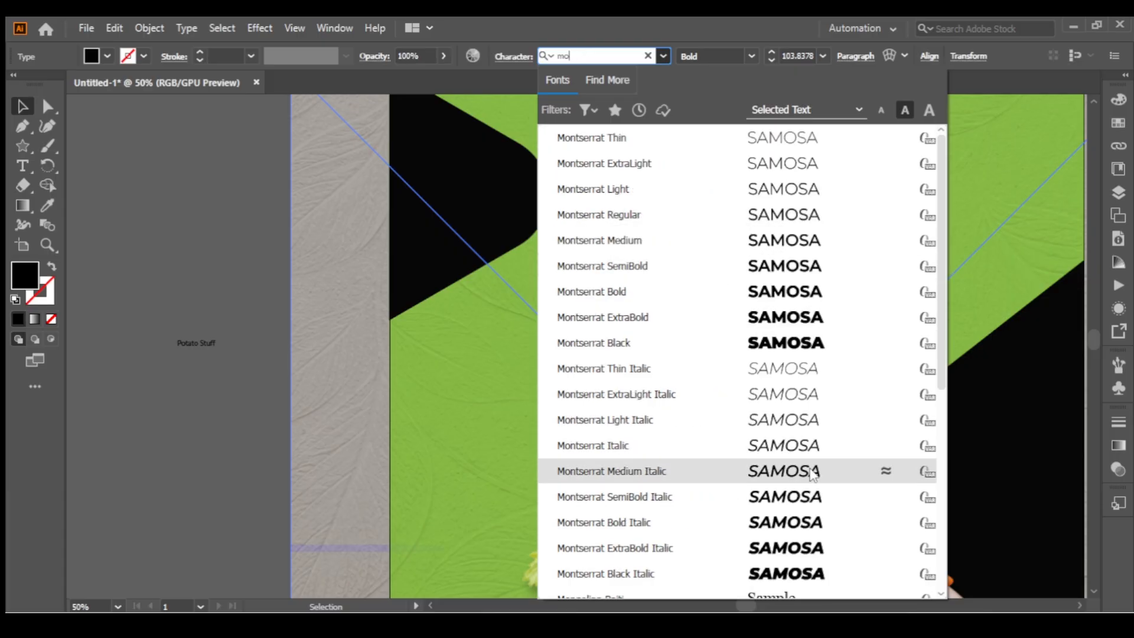
click(716, 286)
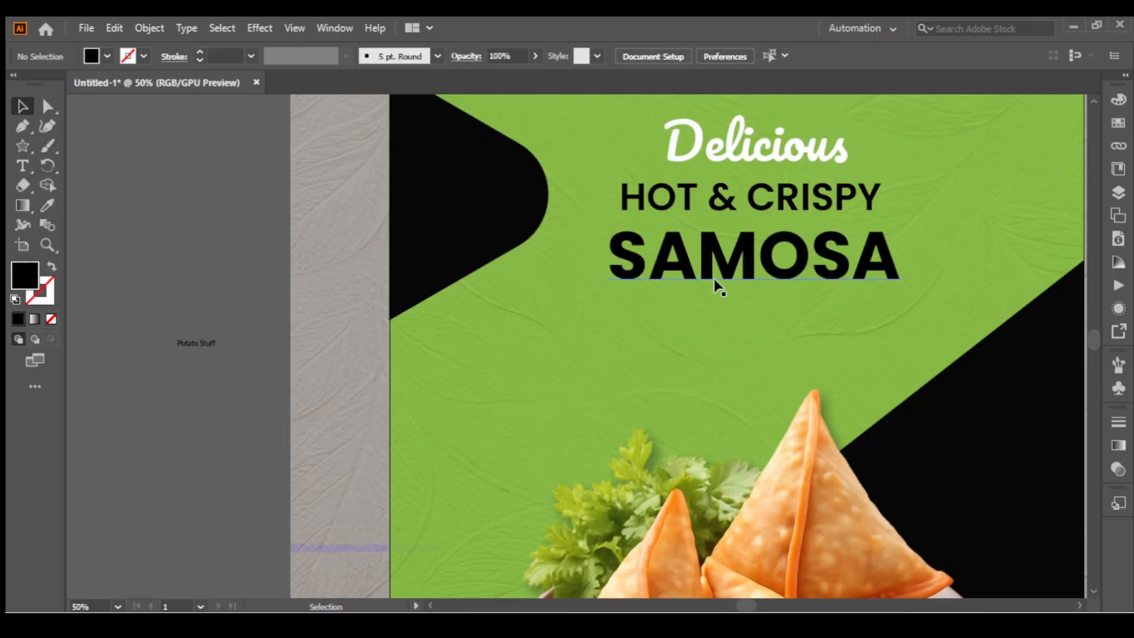
- Move "HOT & CRISPY" and "SAMOSA" up closer beneath "Delicious" and shift "Delicious" slightly left to centre it over them
click(736, 254)
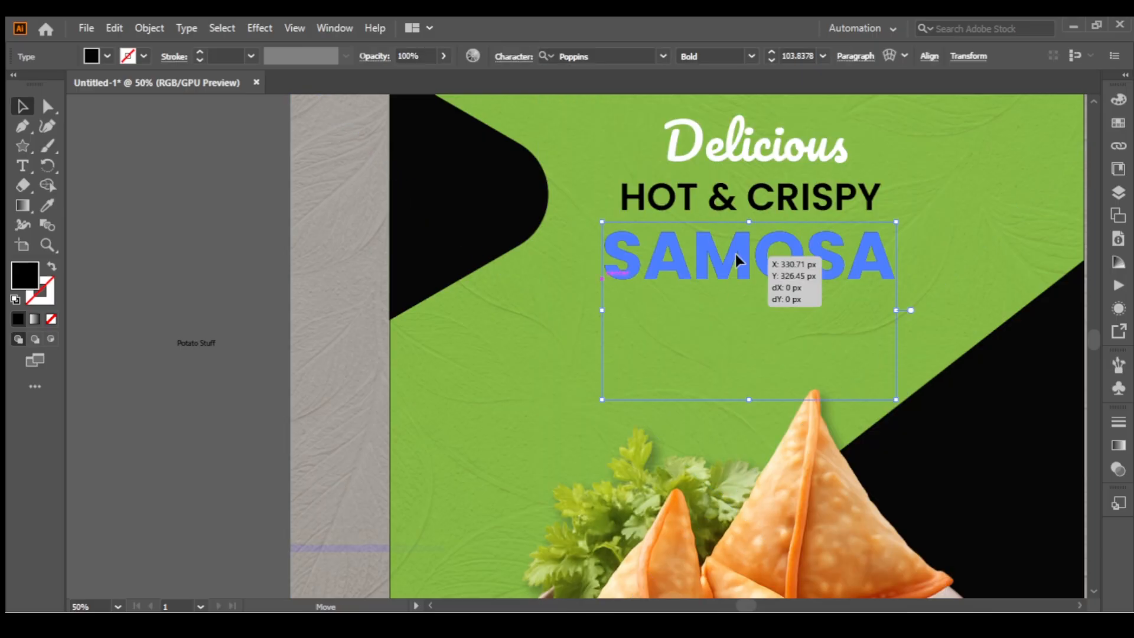
click(759, 156)
click(759, 197)
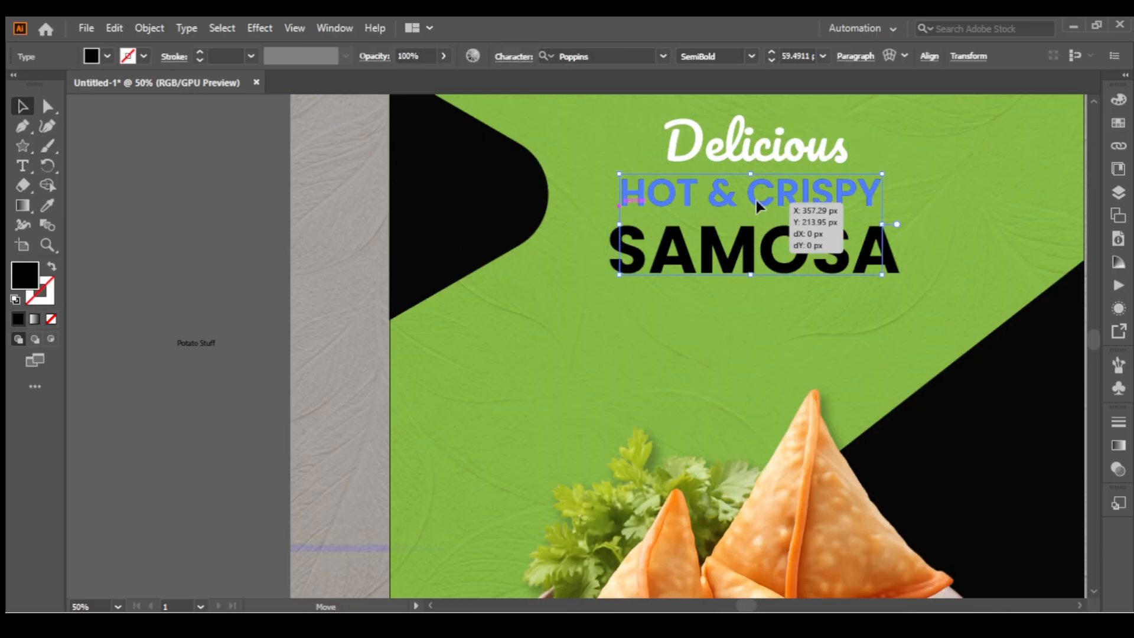
click(756, 151)
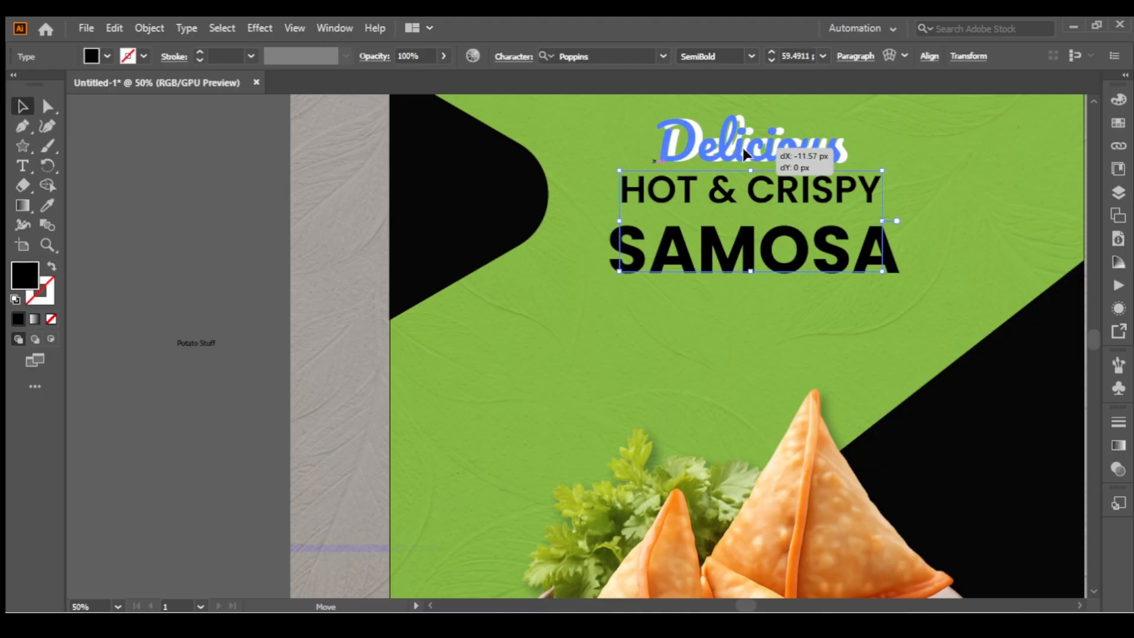
drag(742, 262, 742, 248)
click(253, 199)
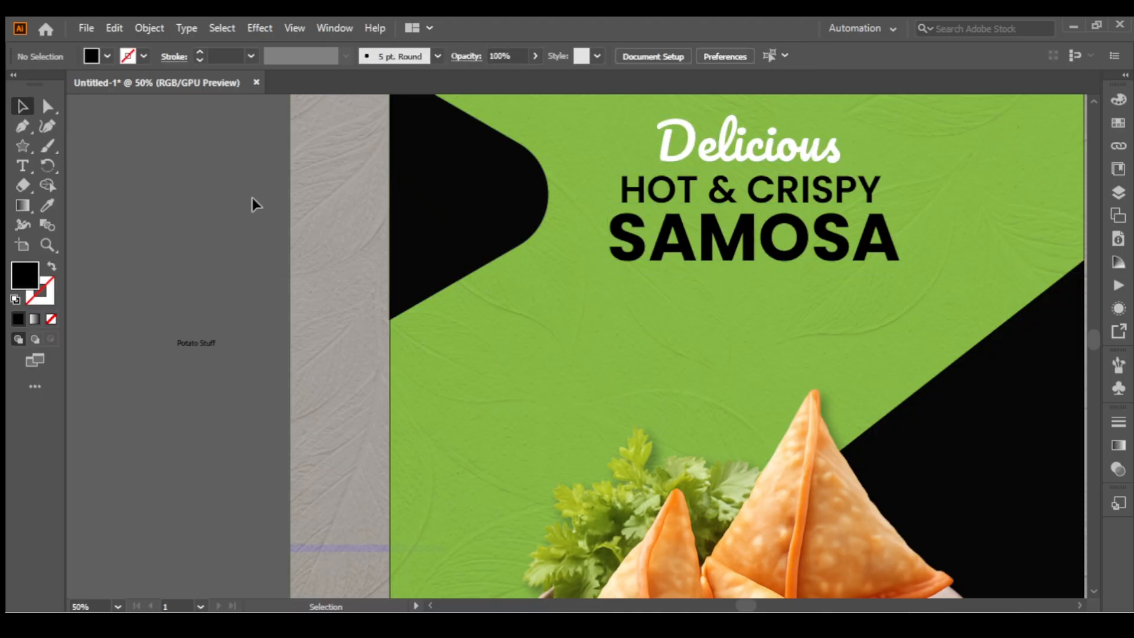
- Fine-tune the spacing between "Delicious", "HOT & CRISPY" and "SAMOSA" while judging the headline against the whole poster
key(ctrl+minus)
key(ctrl+minus)
drag(649, 302, 653, 271)
click(653, 271)
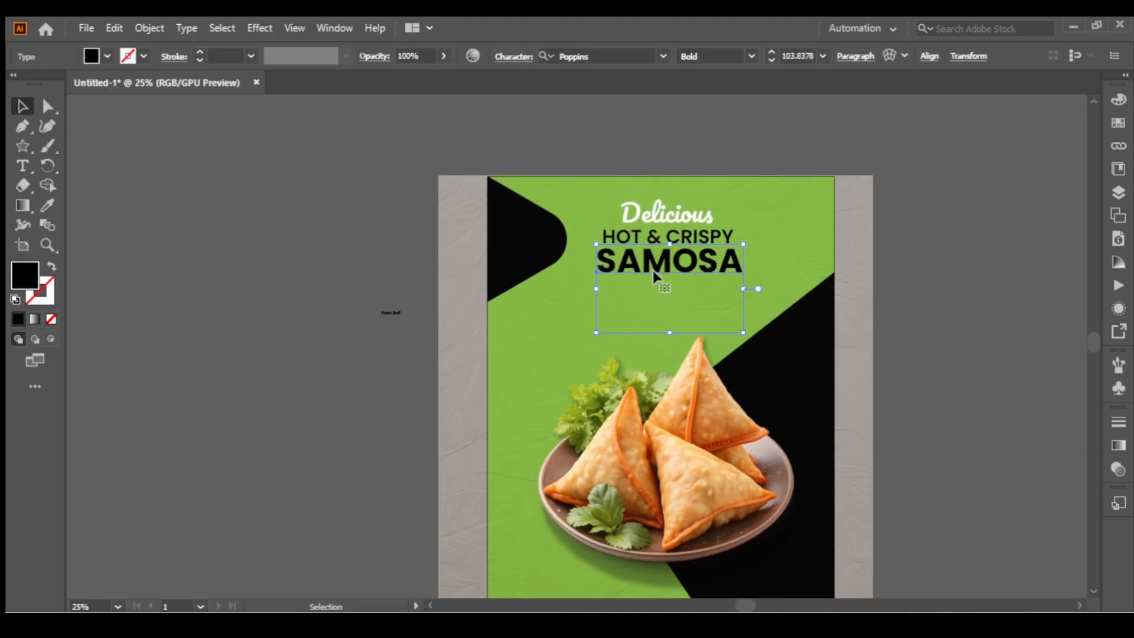
click(642, 226)
click(645, 218)
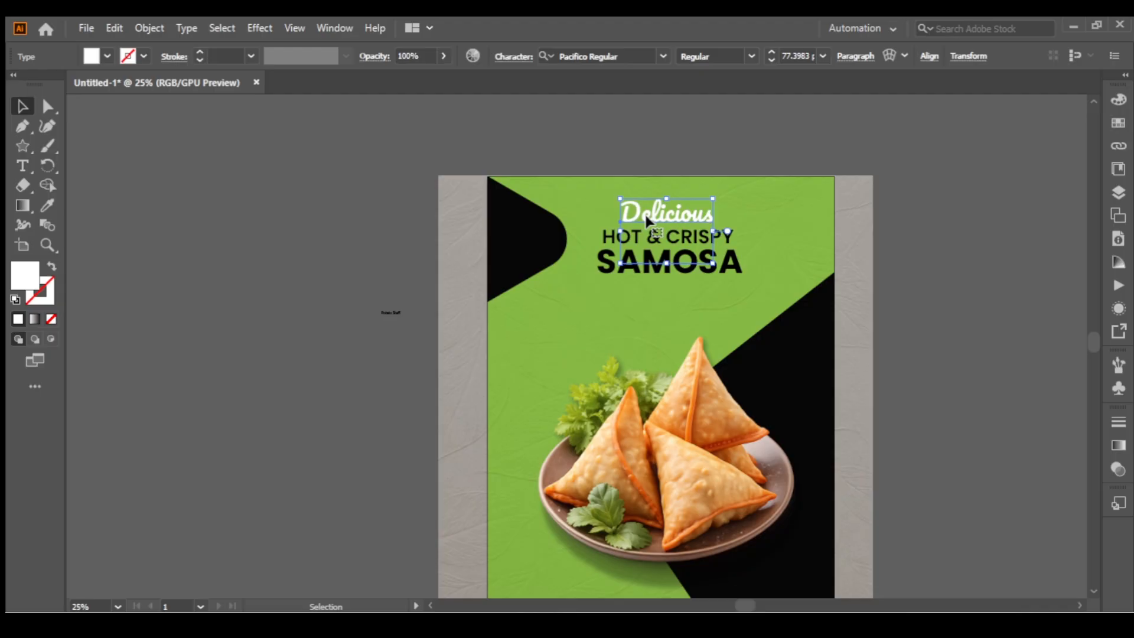
click(475, 170)
click(612, 239)
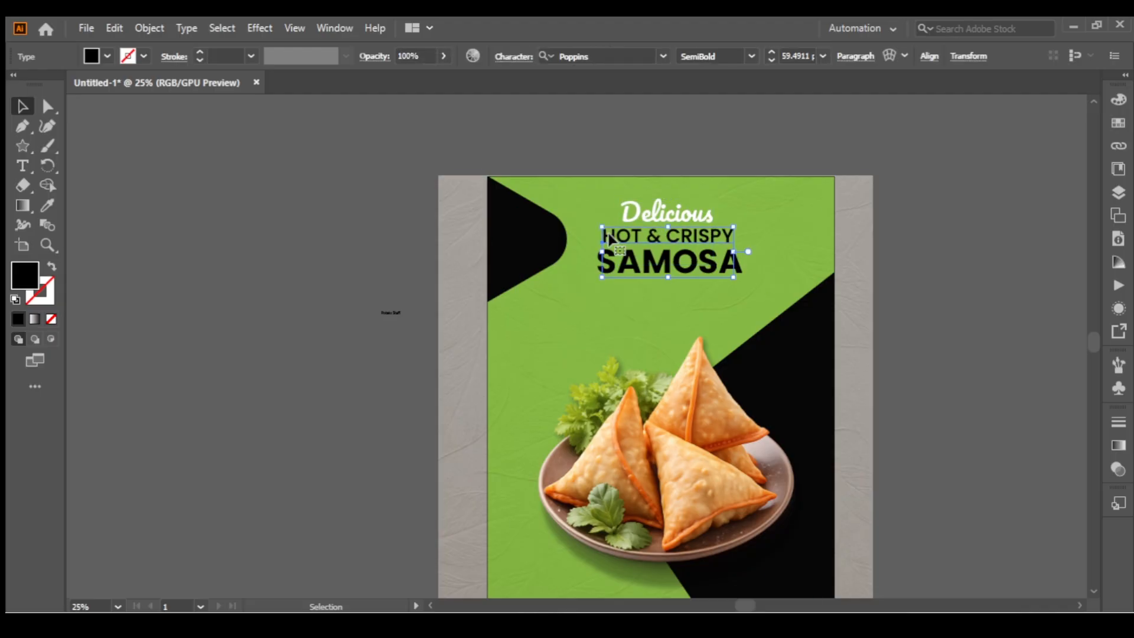
click(628, 214)
click(891, 239)
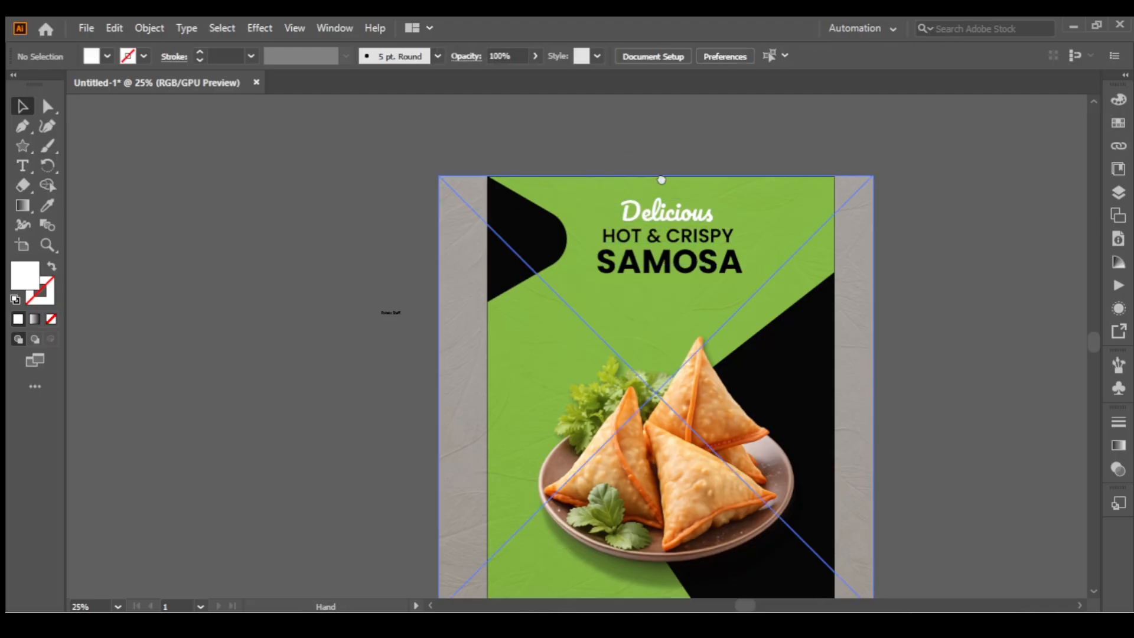
scroll(891, 240, down, 1)
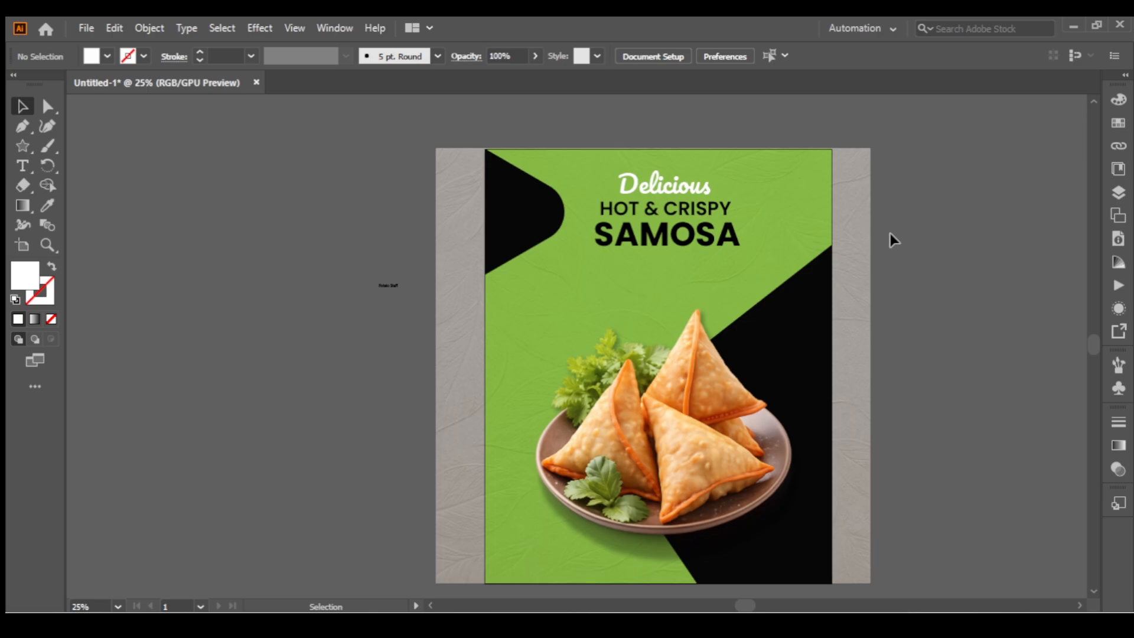
- Take the "Potato Stuff" wording from the pasteboard text block and remove that block
click(386, 289)
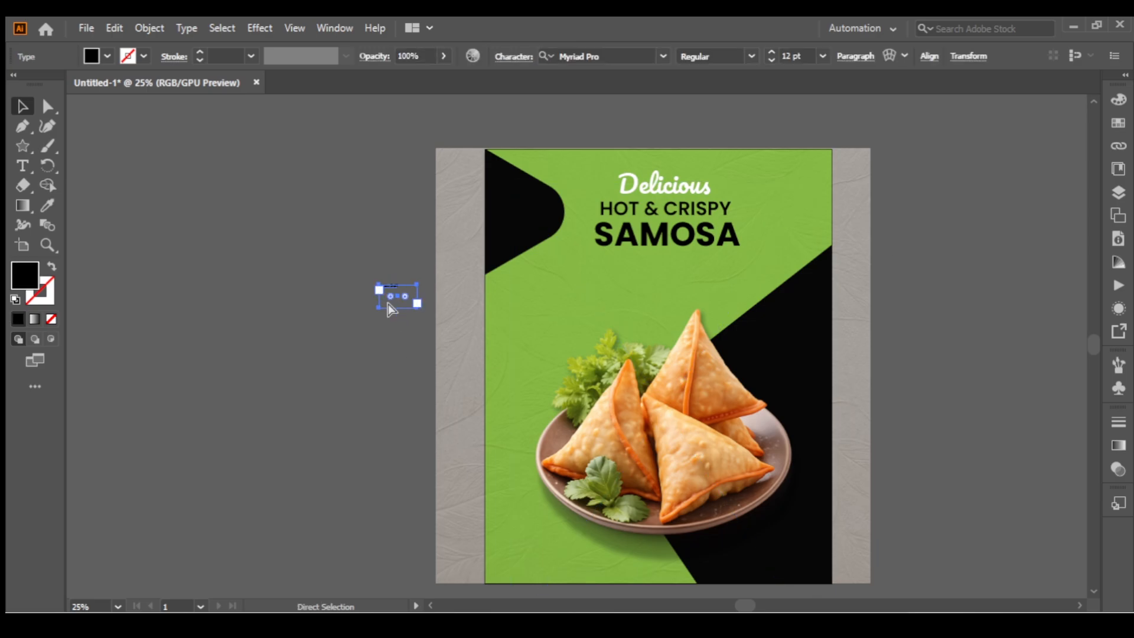
key(ctrl+plus)
double_click(561, 325)
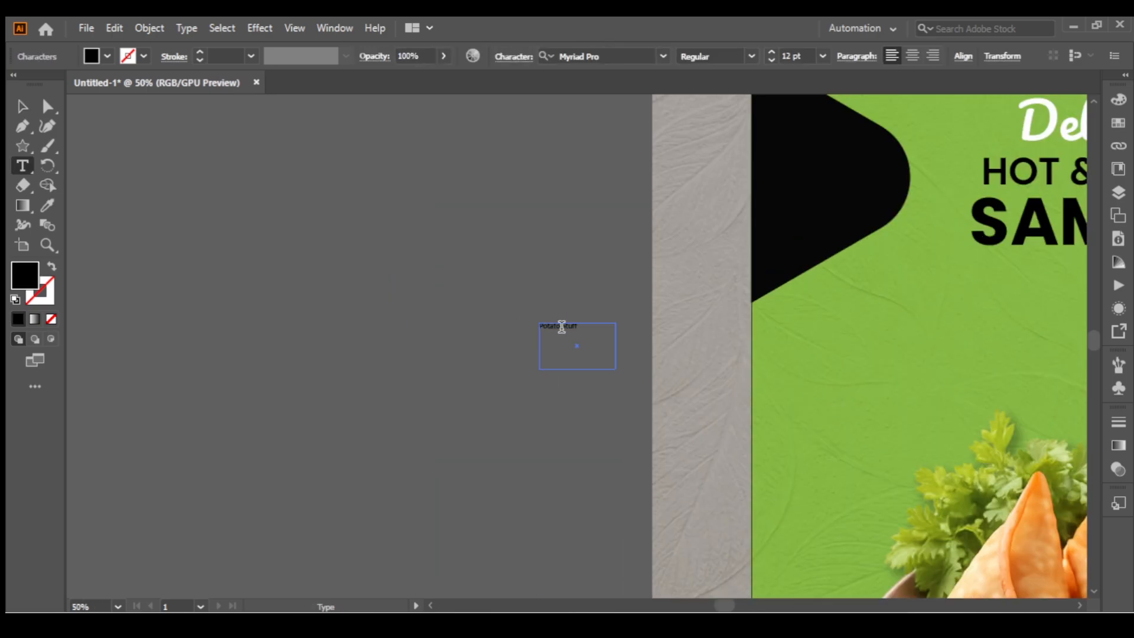
key(ctrl+a)
key(ctrl+z)
click(556, 327)
key(ctrl+a)
key(ctrl+c)
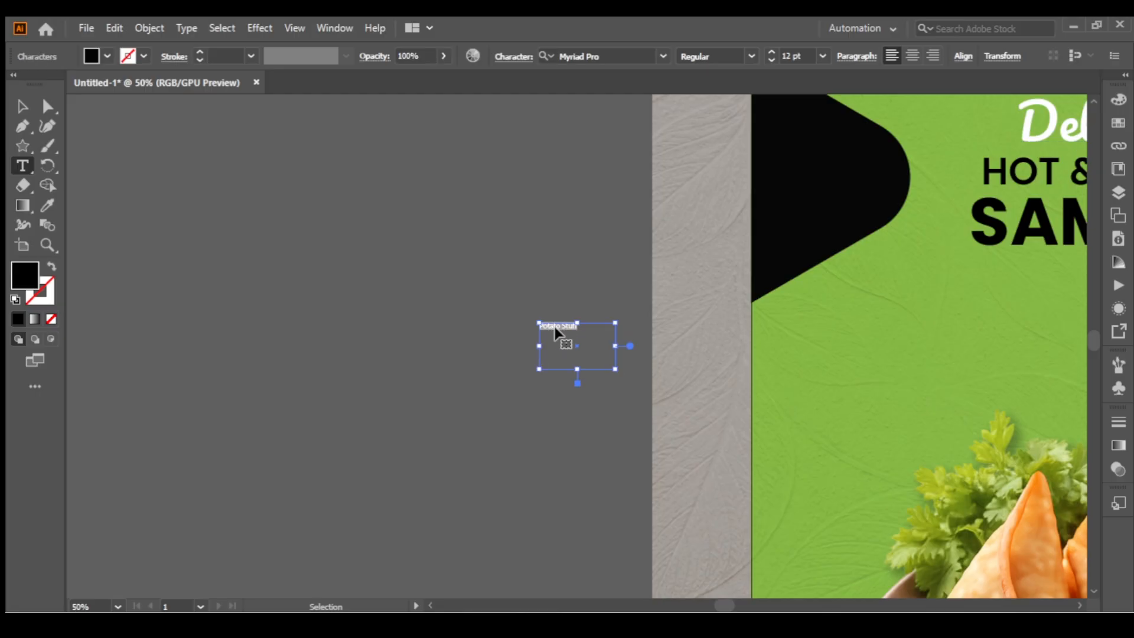
key(Escape)
click(260, 250)
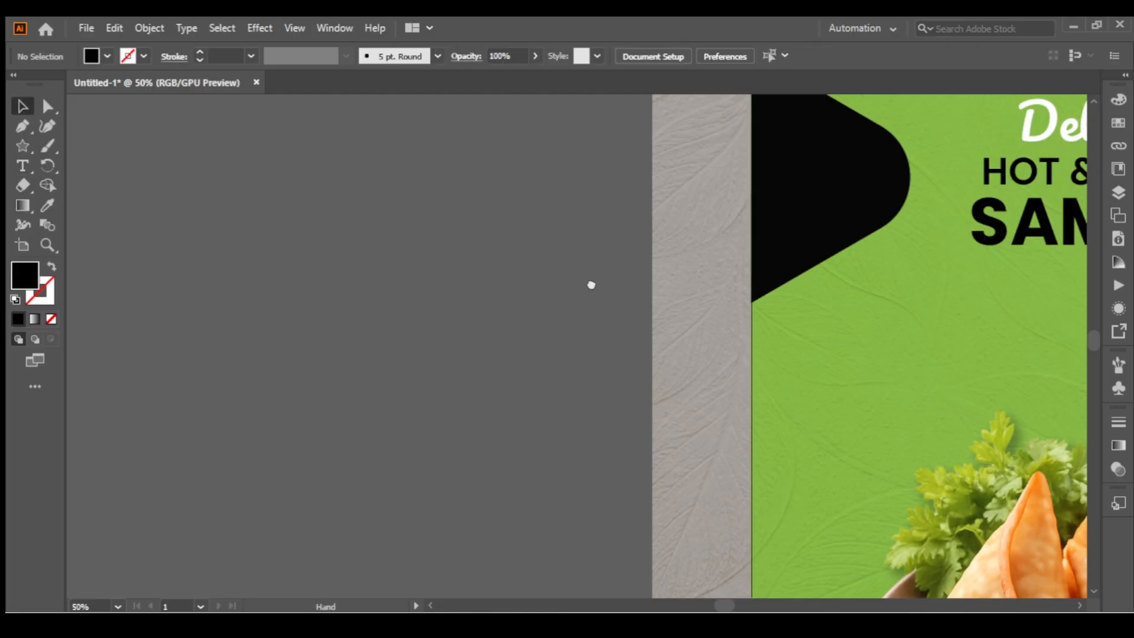
- Paste the "Potato Stuff" wording as a separate point text on the pasteboard beside the poster
drag(592, 286, 558, 328)
click(23, 167)
click(644, 276)
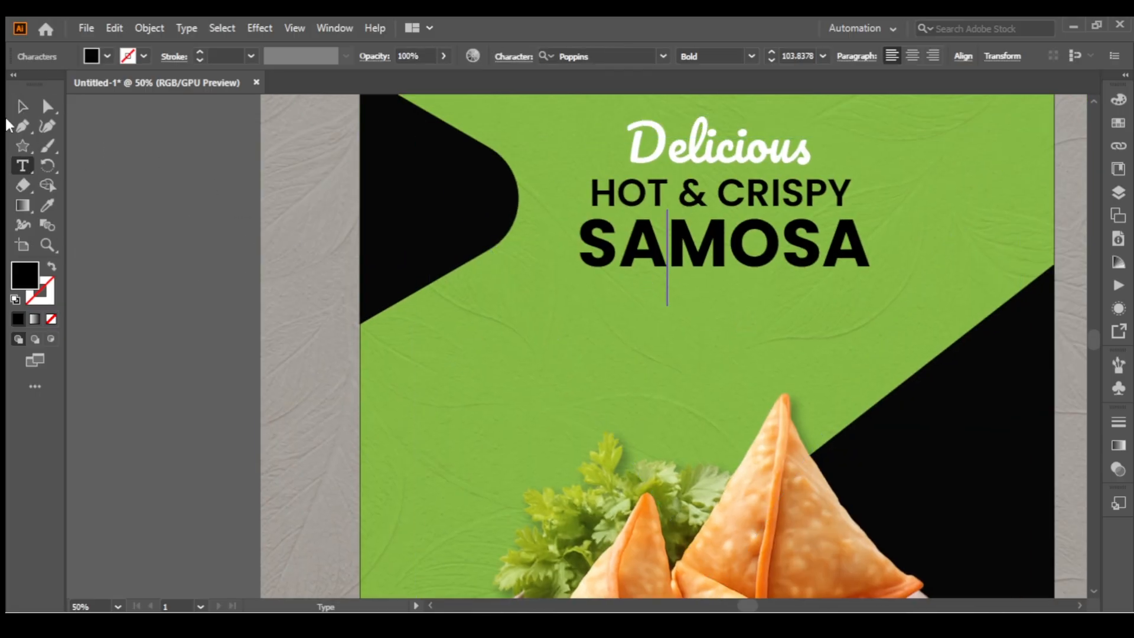
click(23, 107)
click(234, 214)
click(22, 166)
click(174, 263)
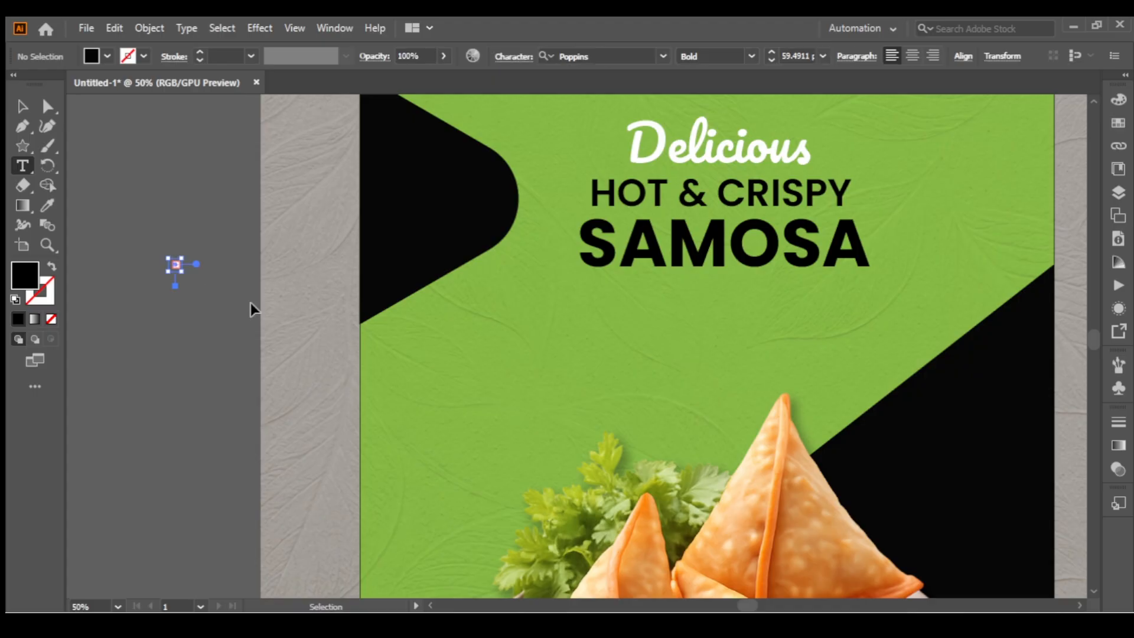
key(ctrl+v)
key(Escape)
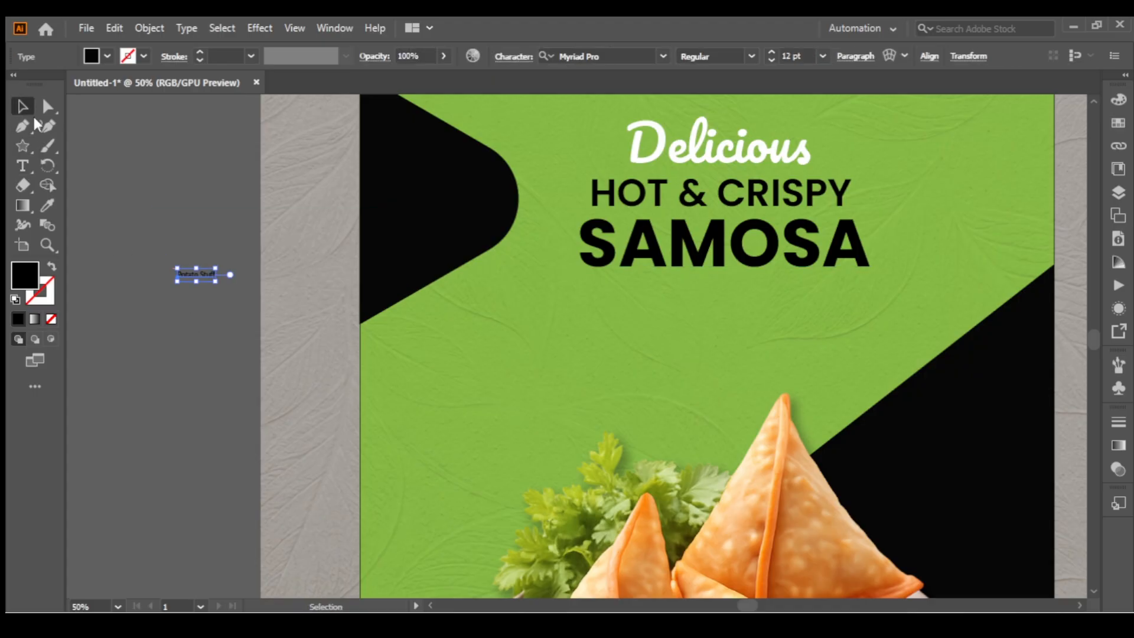
- Enlarge "Potato Stuff" to about 86 pt directly under "SAMOSA" and set its font to Brittany Signature
drag(218, 286, 452, 348)
drag(299, 314, 711, 300)
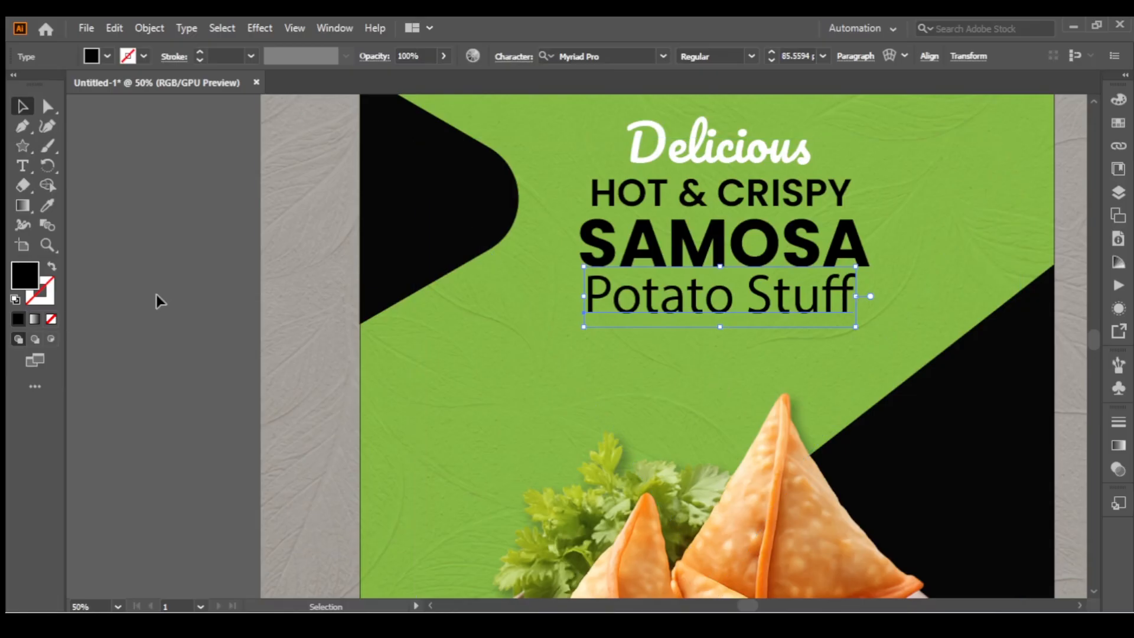
click(592, 56)
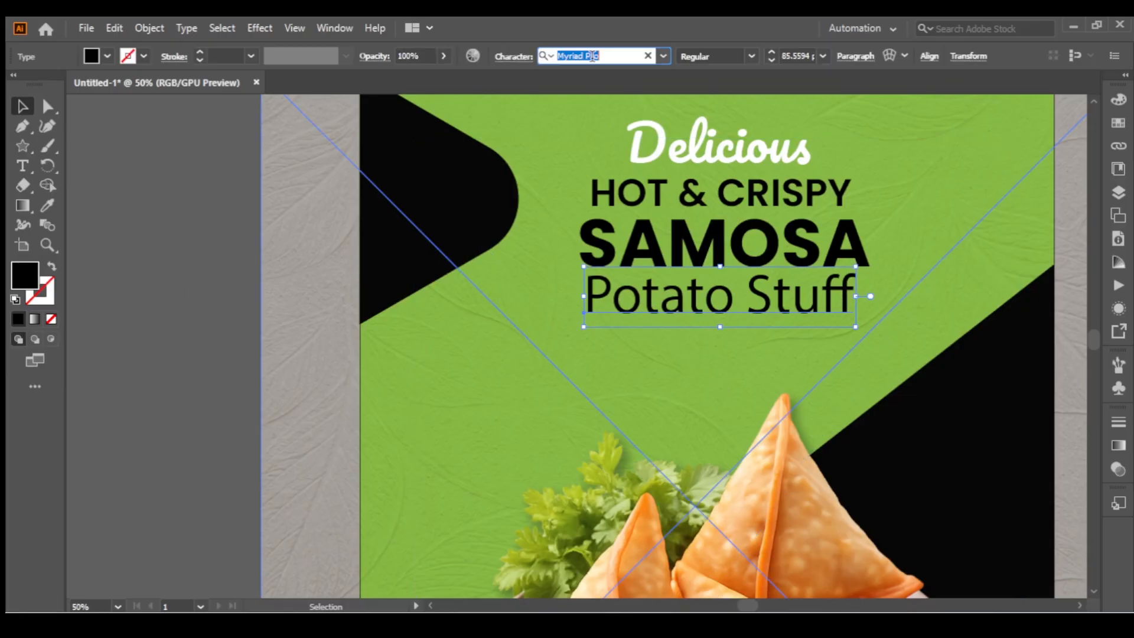
text(bri)
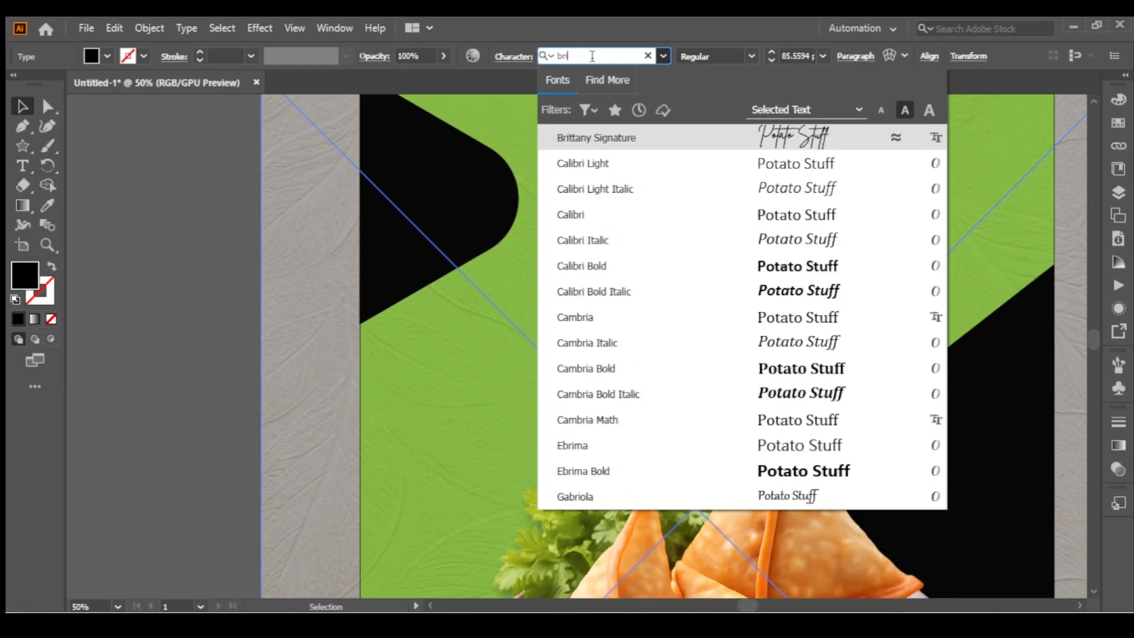
click(759, 134)
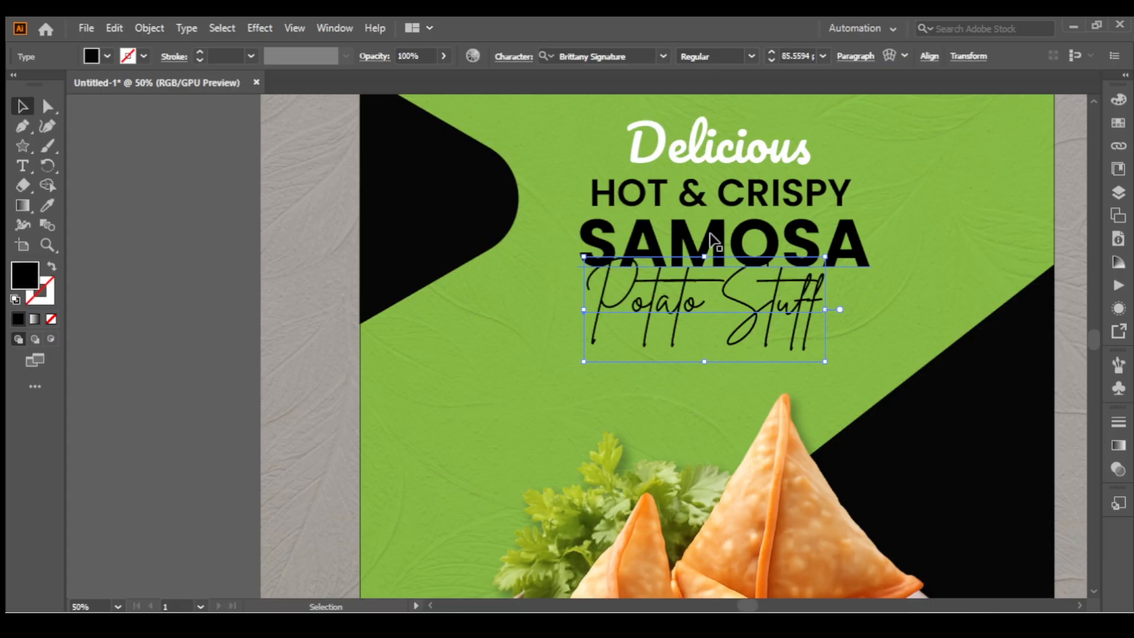
click(582, 54)
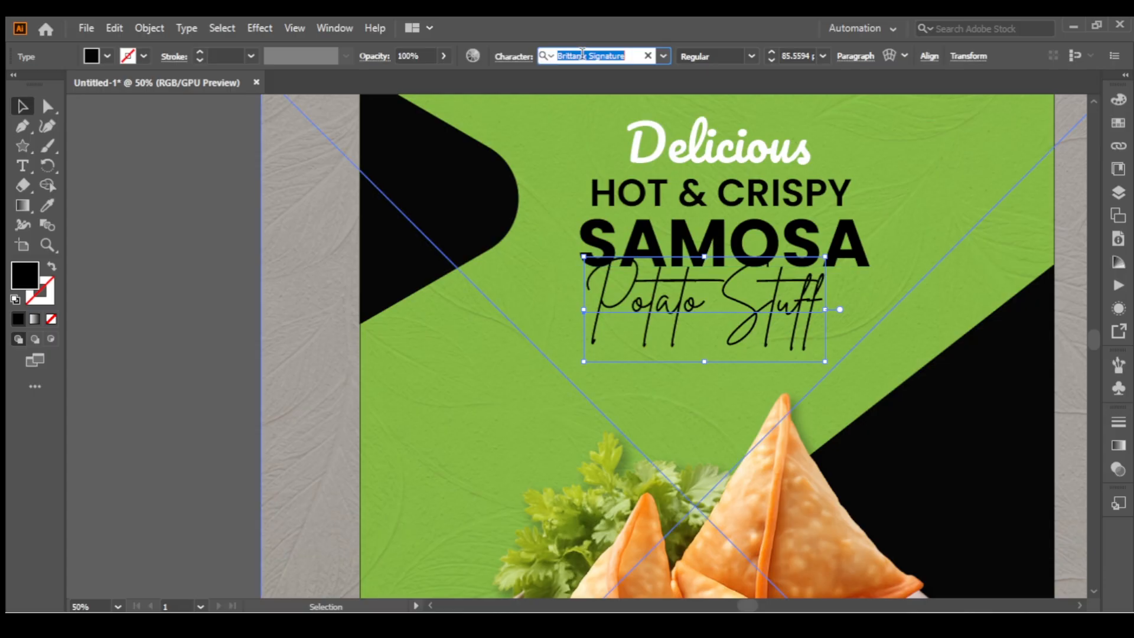
text(man)
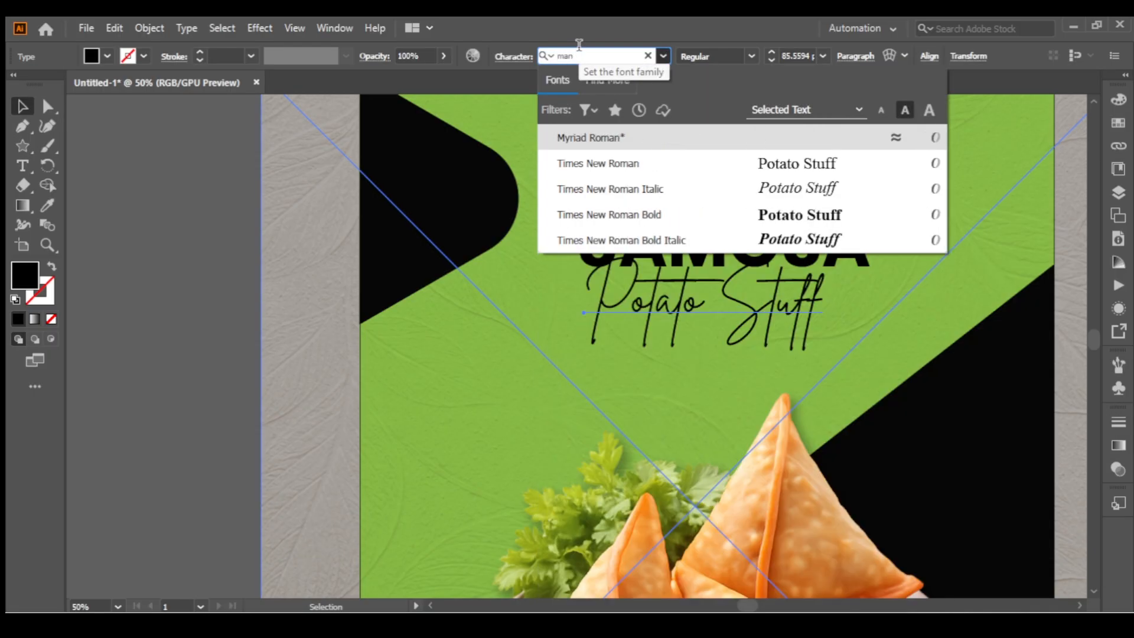
click(375, 235)
- Reduce "Potato Stuff" to about 60 pt and place it overlapping the lower right part of "SAMOSA"
mouse_move(711, 293)
mouse_down()
mouse_move(764, 298)
mouse_move(753, 301)
mouse_up()
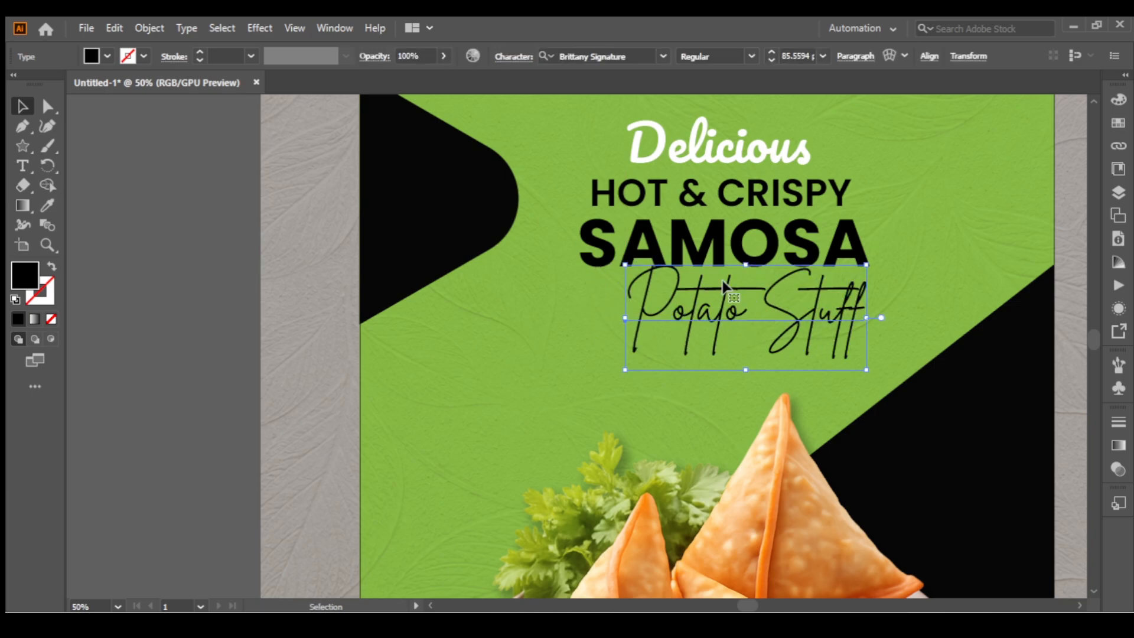
key(z)
click(22, 107)
drag(746, 266, 747, 289)
drag(758, 322, 830, 288)
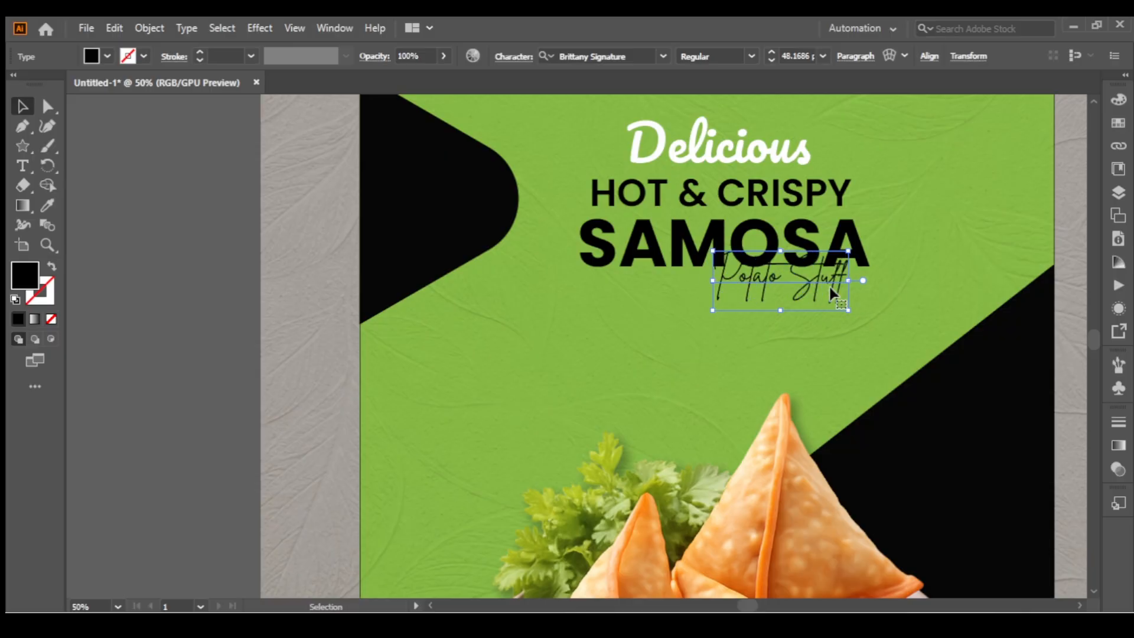
drag(713, 282, 703, 282)
drag(810, 287, 814, 286)
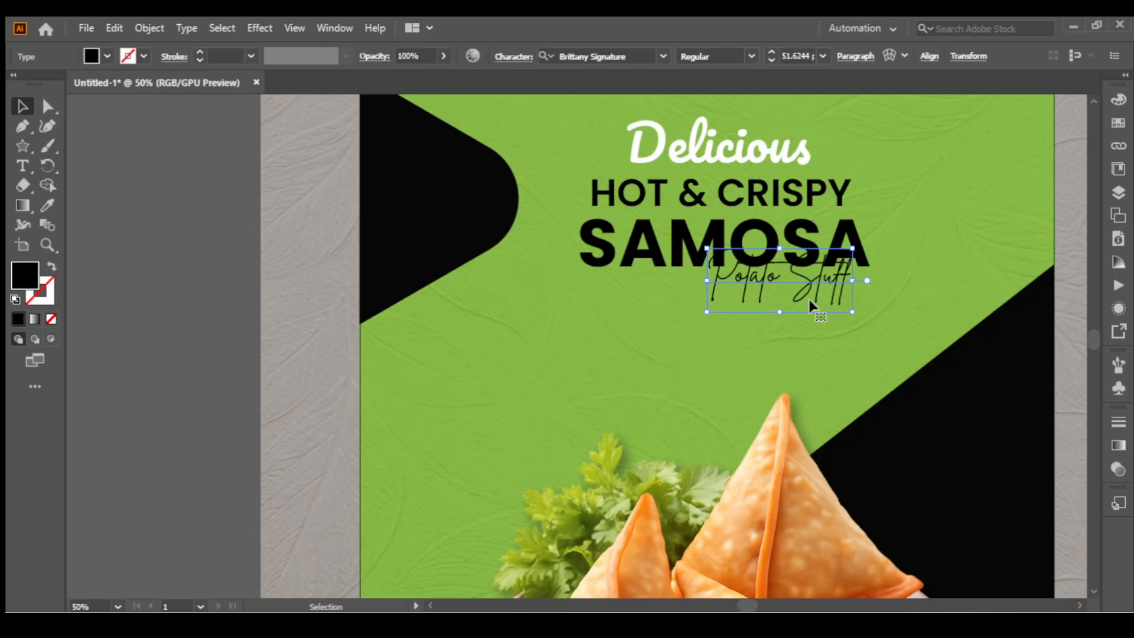
drag(709, 284, 683, 289)
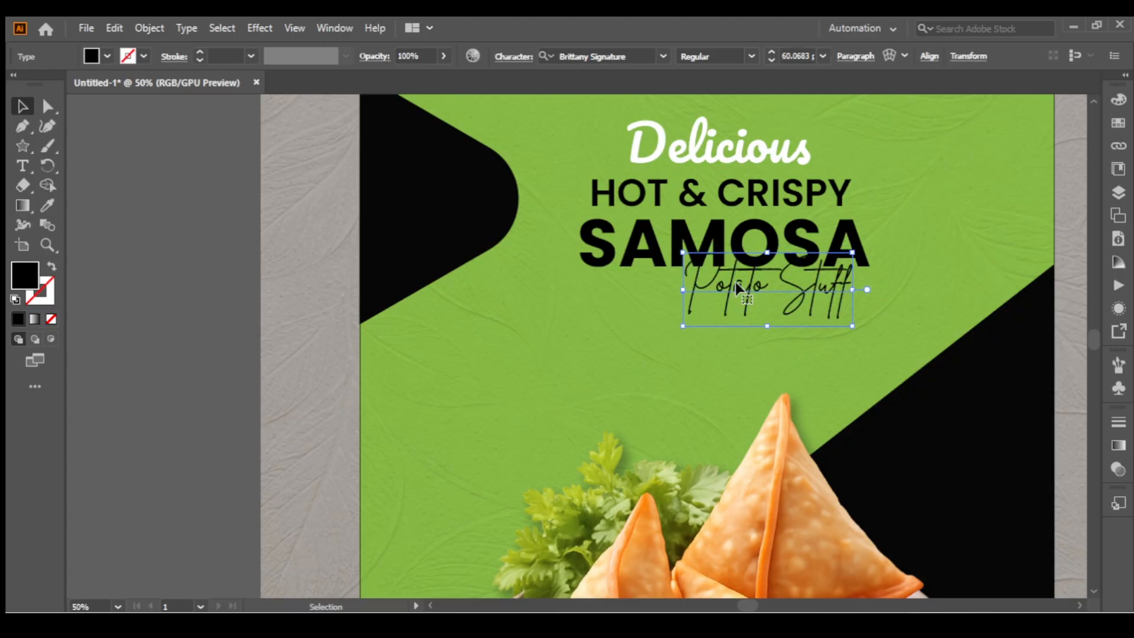
- Change the fill colour of the "Potato Stuff" text to white
double_click(38, 286)
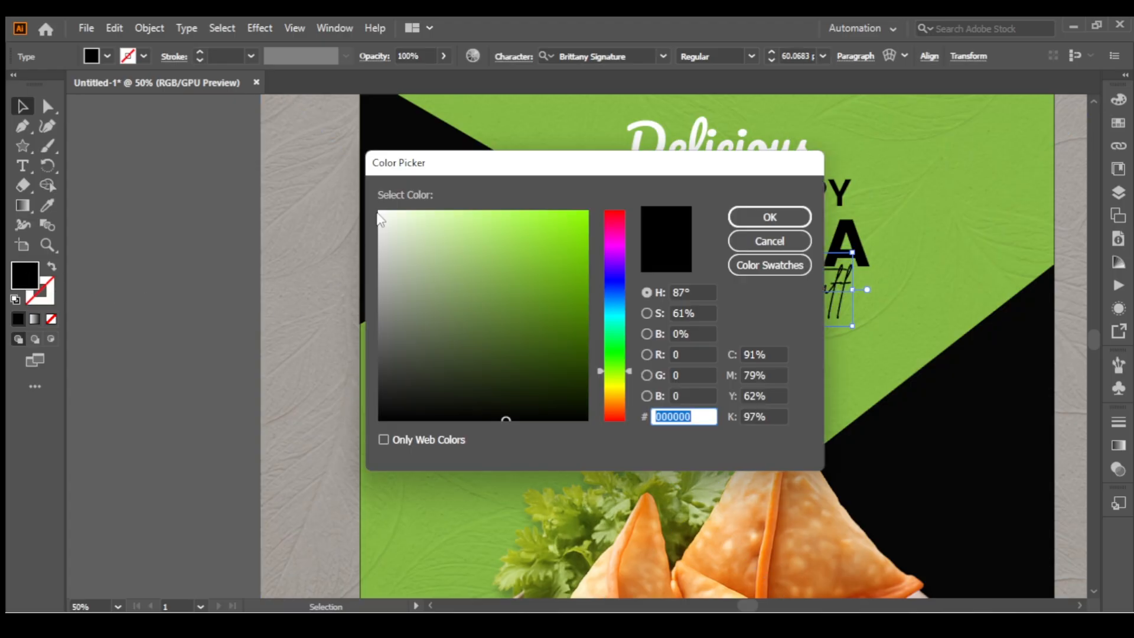
click(380, 216)
click(767, 218)
click(205, 203)
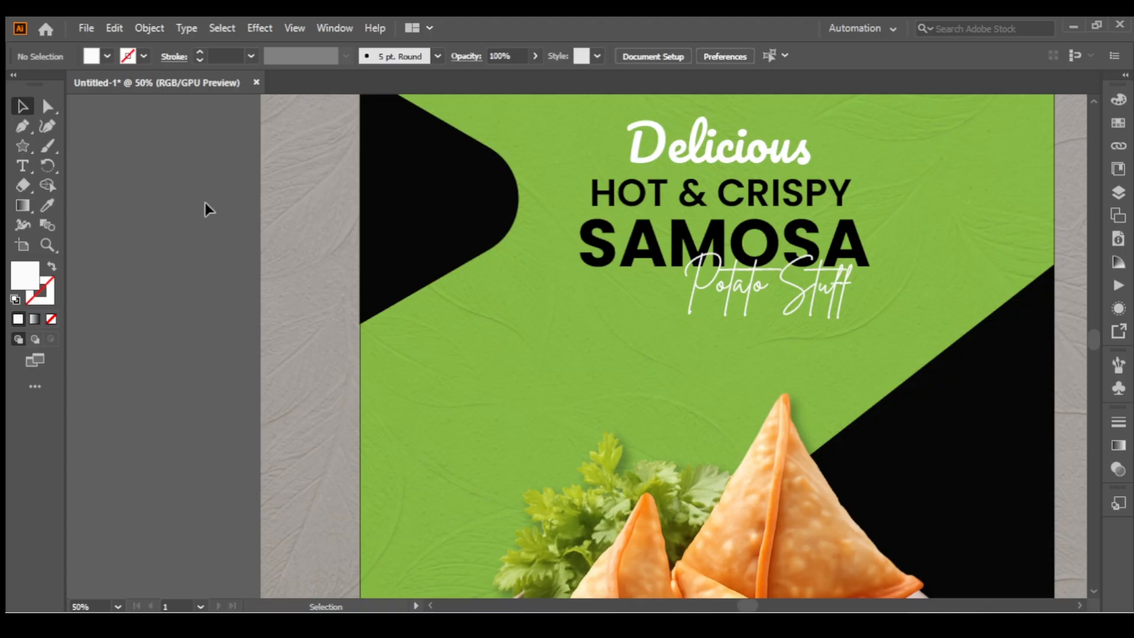
- Draw a white circle with the Ellipse tool on the pasteboard to the left of the poster
key(ctrl+minus)
key(ctrl+minus)
drag(435, 319, 442, 253)
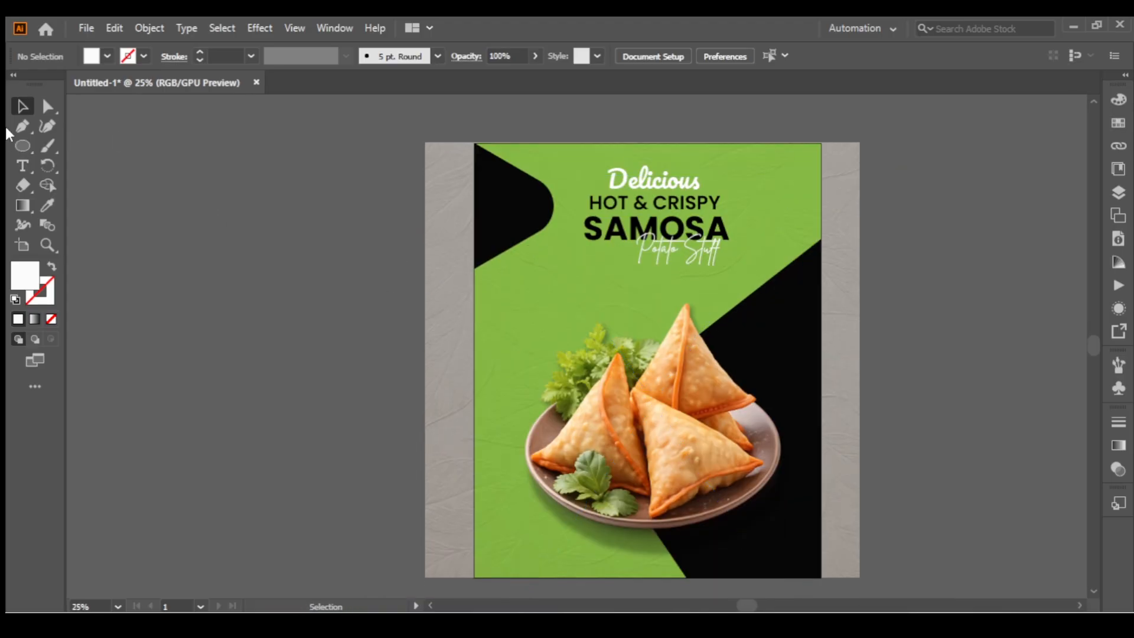
click(23, 145)
drag(271, 290, 355, 373)
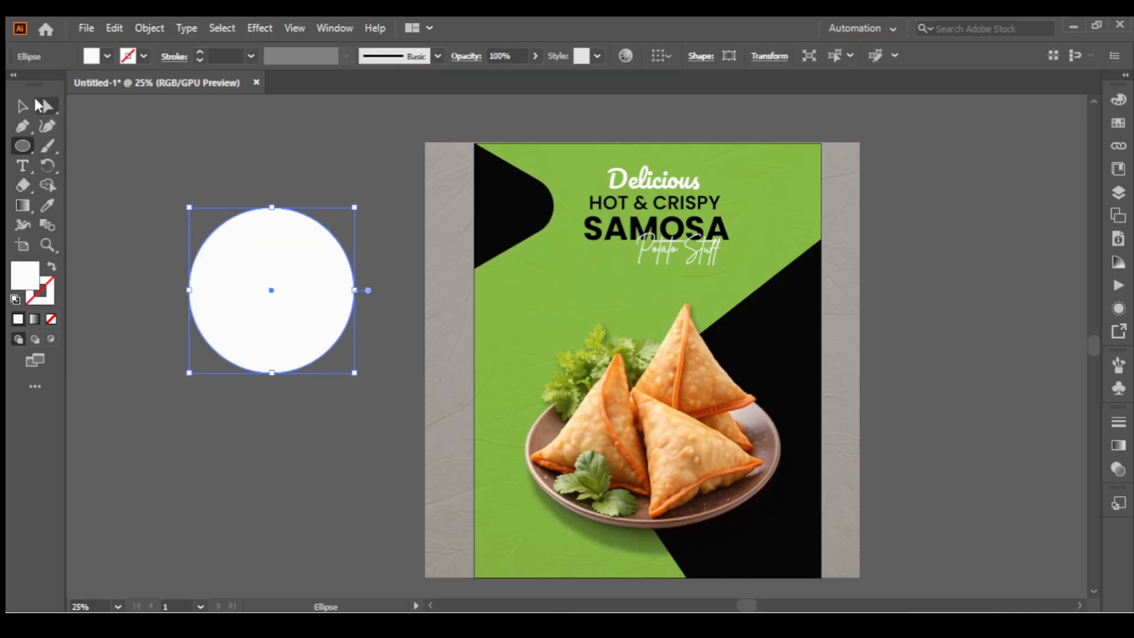
- Apply a Zig Zag effect to the white circle with a relative size of about 3%, 4 ridges per segment and smooth points
click(37, 105)
click(260, 28)
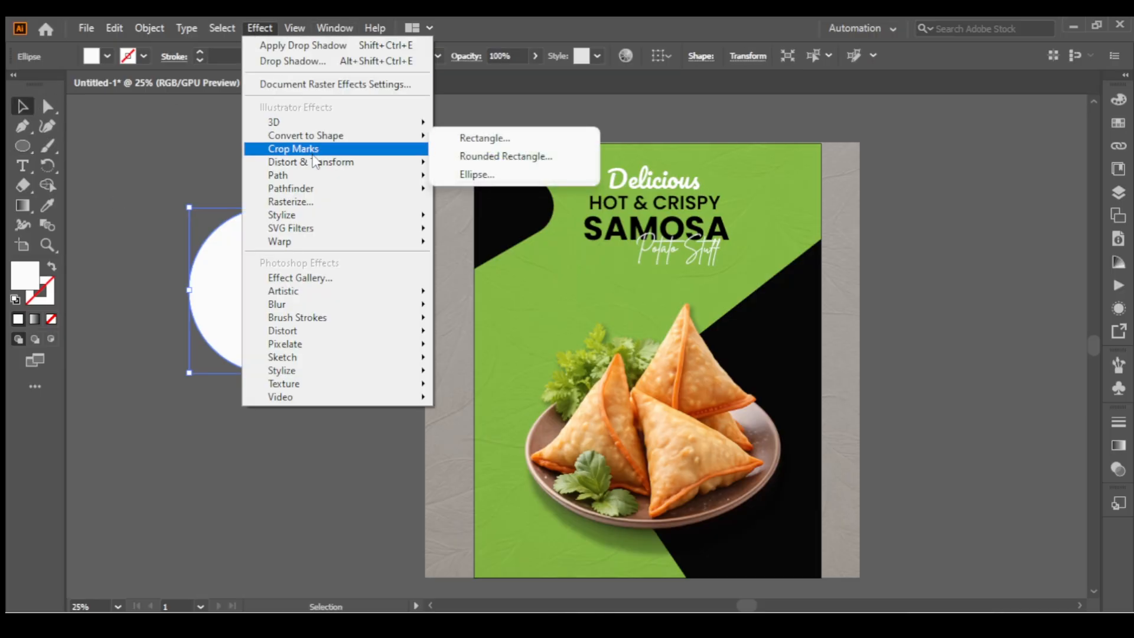
mouse_move(315, 162)
click(485, 274)
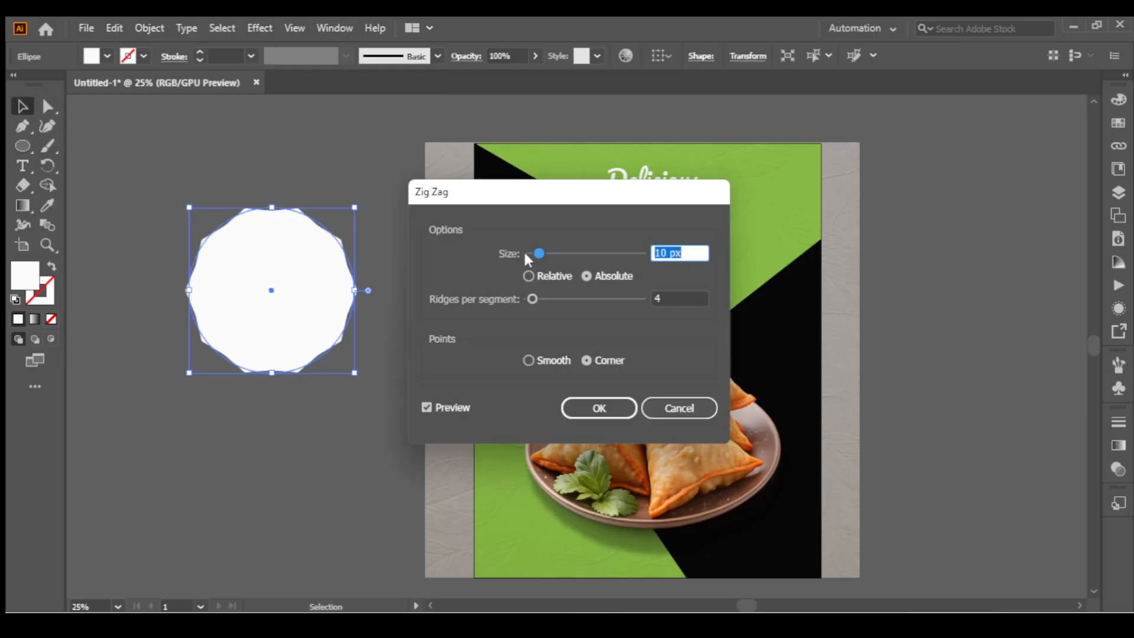
click(529, 276)
click(529, 360)
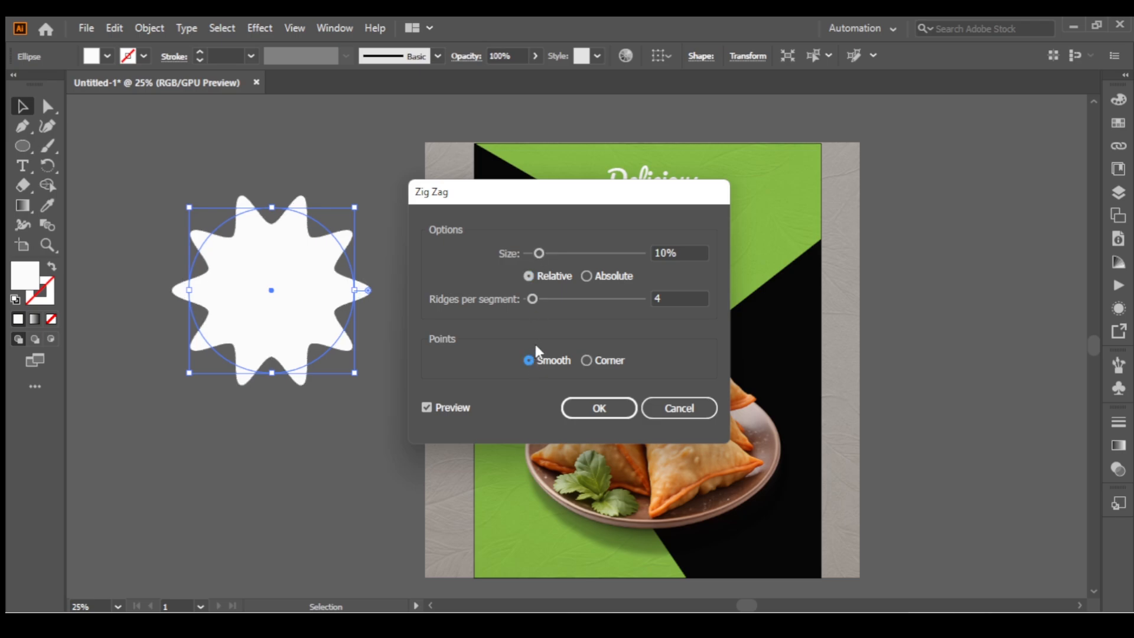
drag(536, 254, 523, 253)
scroll(676, 253, up, 8)
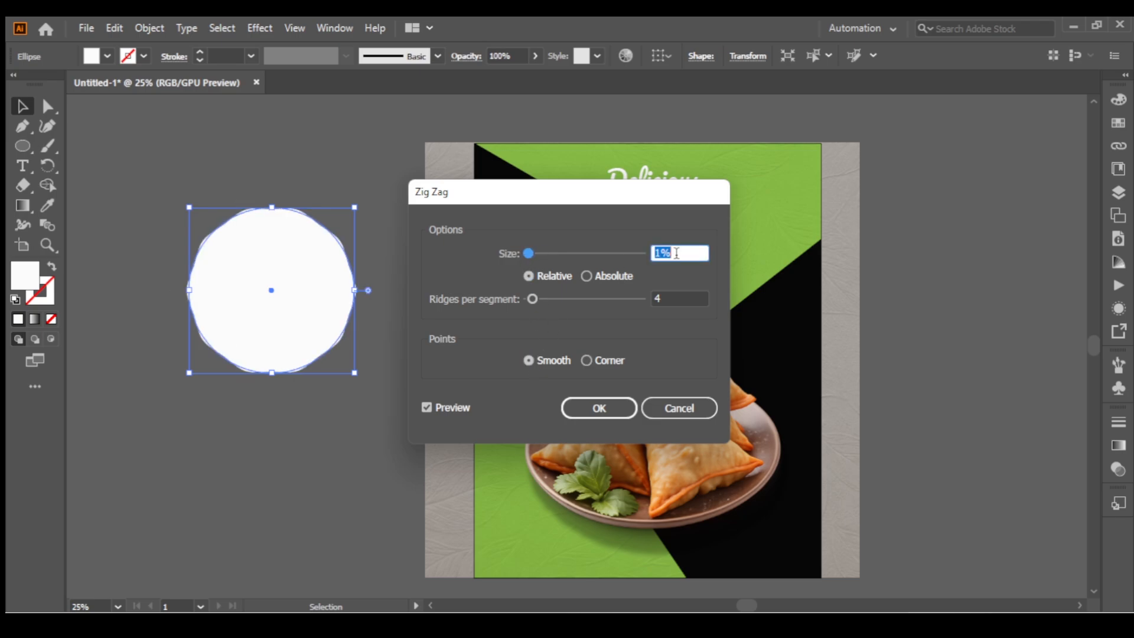
scroll(677, 253, down, 5)
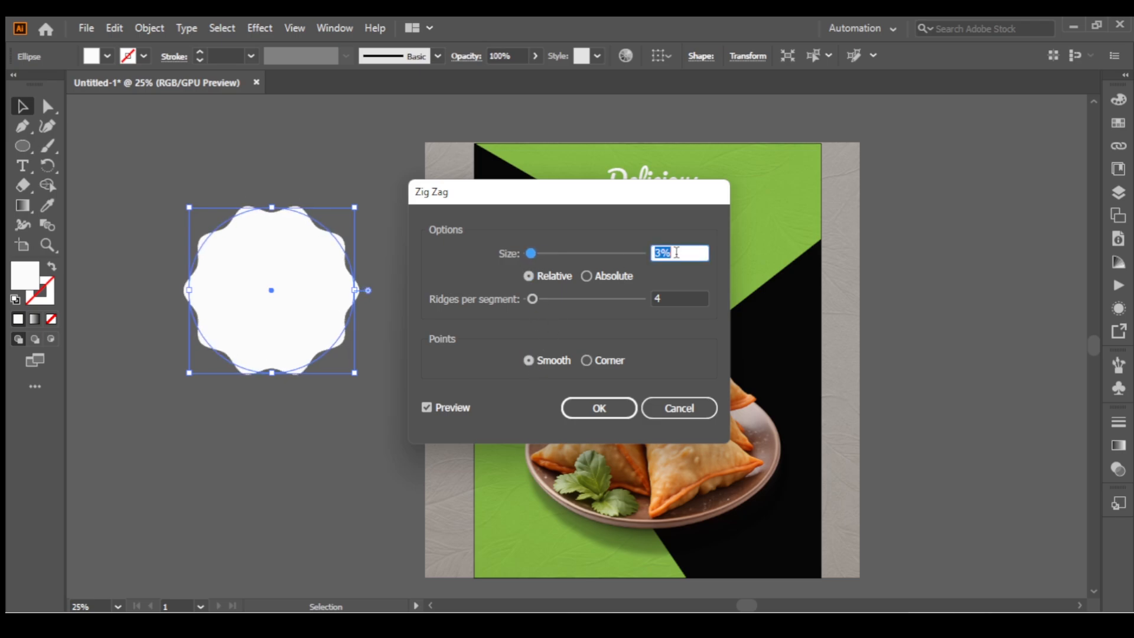
click(599, 408)
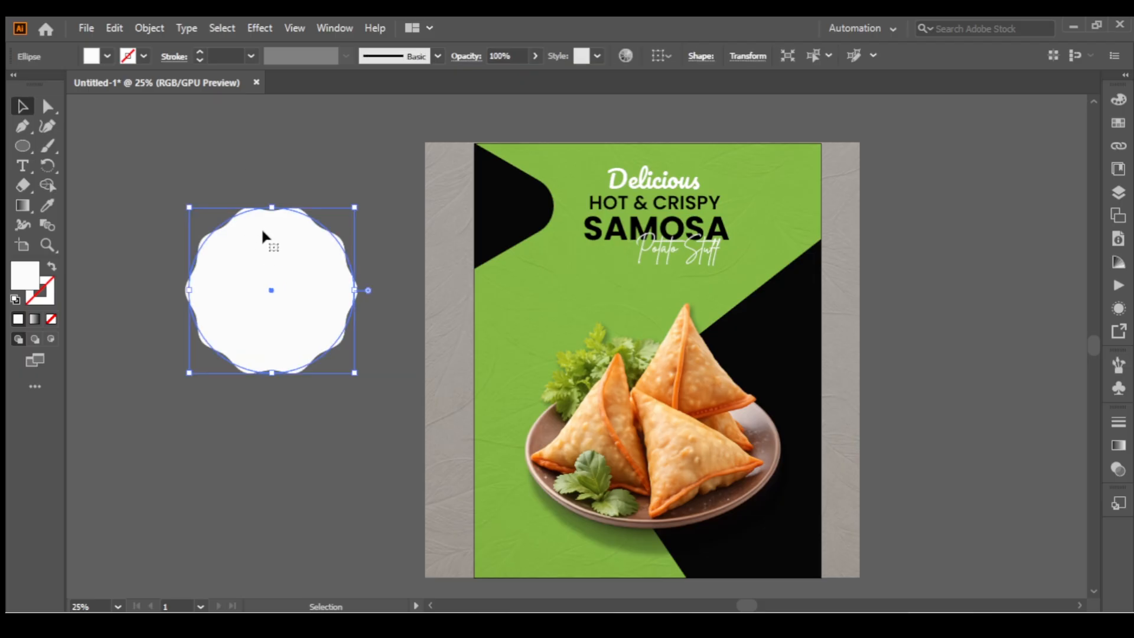
- Scale the scalloped white badge down to about half its size and expand its appearance
mouse_move(272, 207)
mouse_down()
mouse_move(284, 235)
mouse_move(275, 253)
mouse_up()
drag(279, 288, 656, 337)
click(149, 28)
click(234, 240)
drag(699, 331, 755, 321)
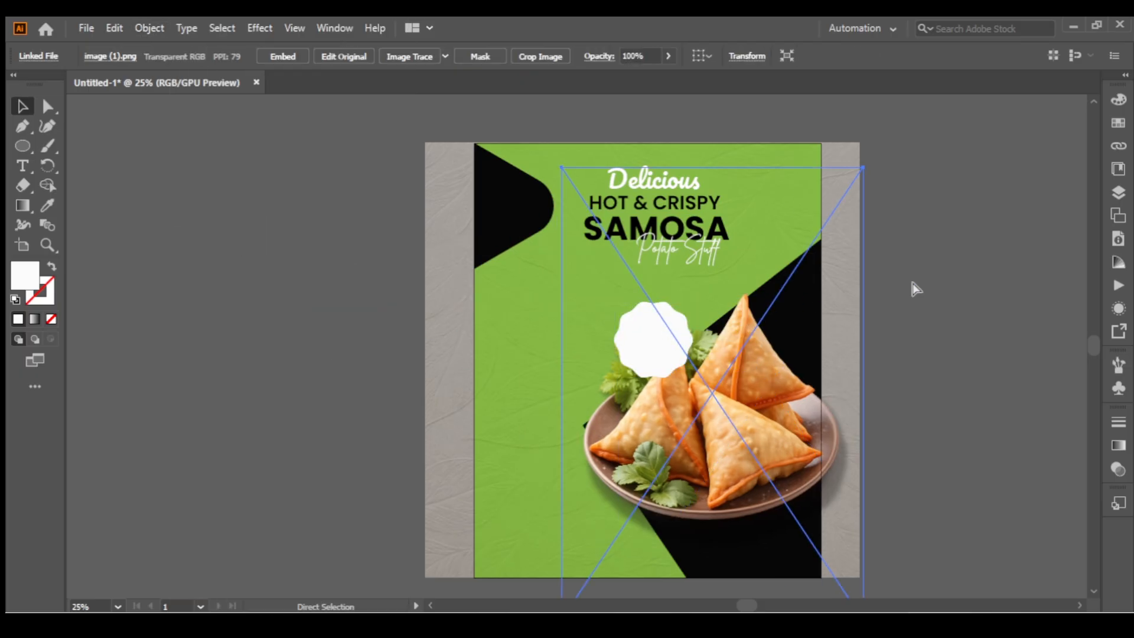
key(ctrl+z)
key(ctrl+z)
- Place the white badge on the green and black boundary above the samosas at the right and make it slightly smaller
key(v)
mouse_move(347, 306)
mouse_down()
mouse_move(764, 299)
mouse_move(770, 311)
mouse_move(783, 263)
mouse_up()
scroll(896, 285, right, 1)
key(ctrl+equal)
key(ctrl+equal)
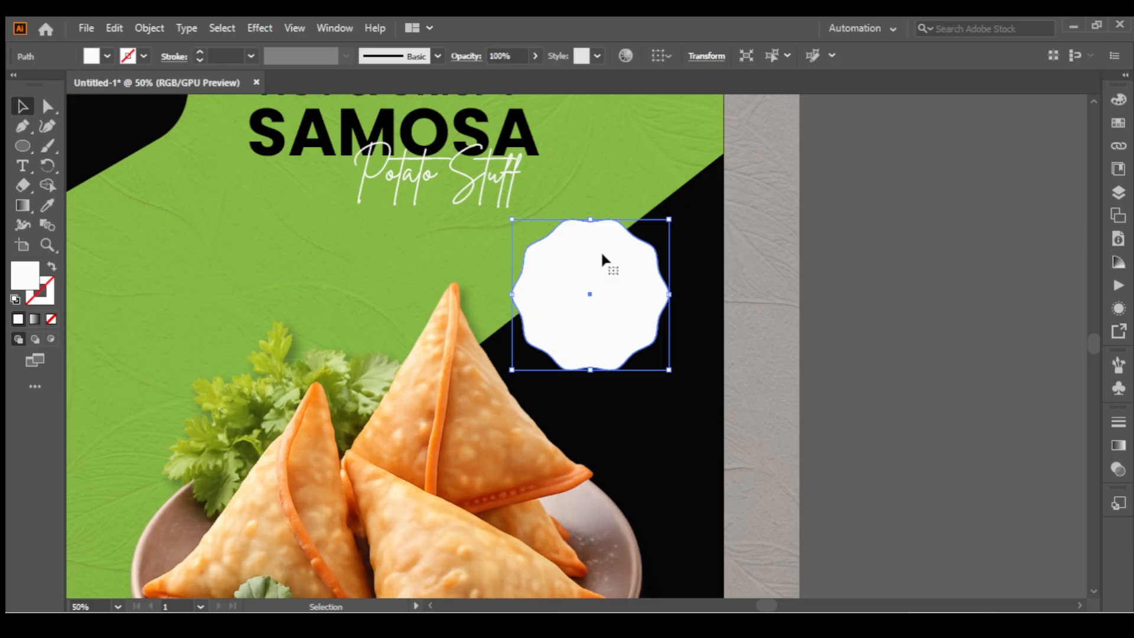
drag(602, 255, 585, 241)
drag(594, 280, 594, 262)
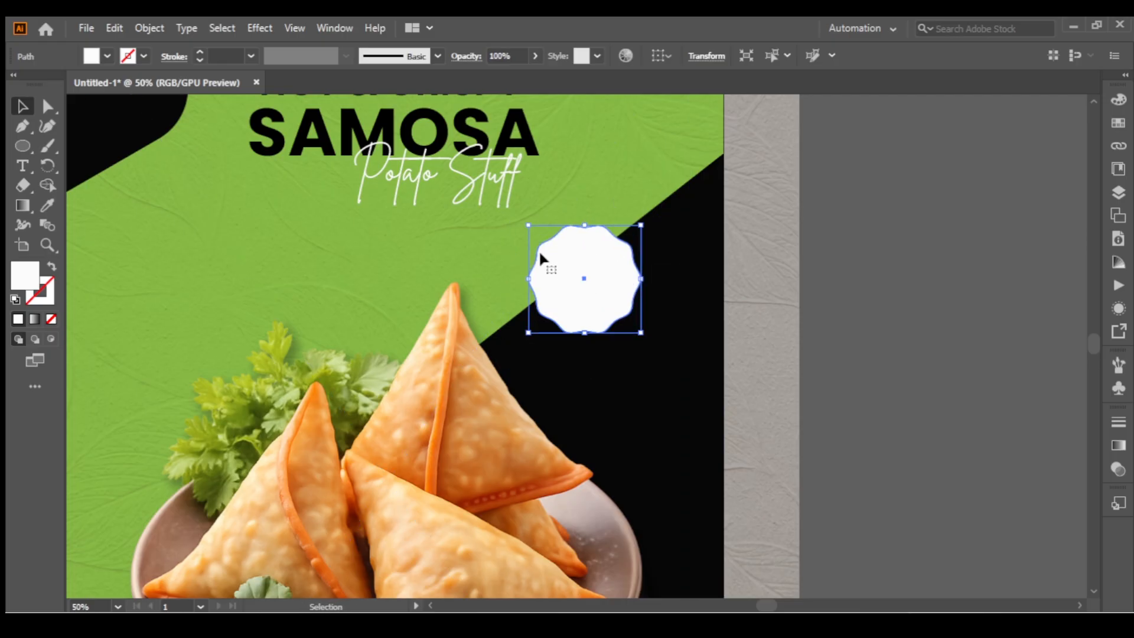
- Add a Multiply drop shadow to the badge with 44% opacity, -1 px X offset, 2 px Y offset and 7 px blur
click(260, 27)
click(461, 215)
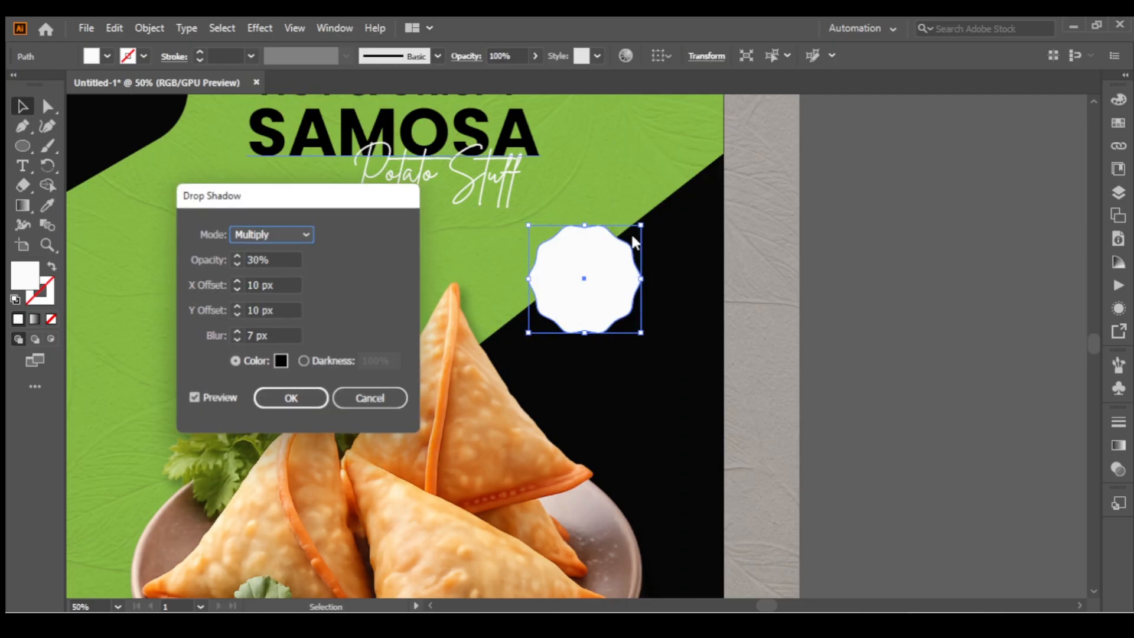
click(237, 289)
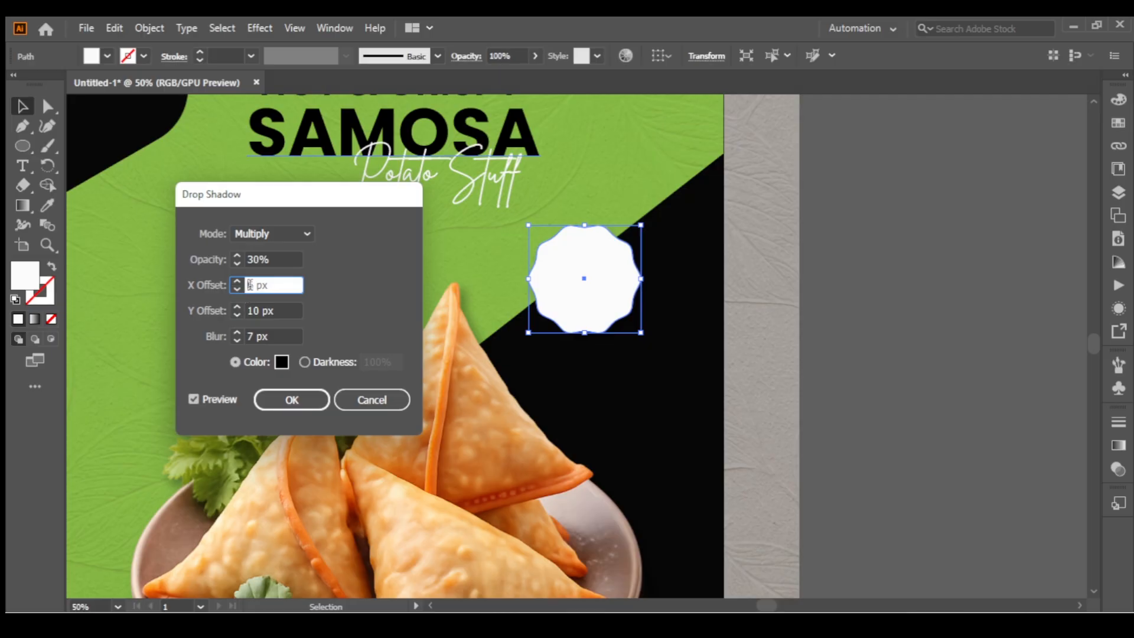
click(238, 290)
click(238, 290)
click(235, 316)
click(236, 316)
click(237, 256)
click(237, 256)
click(237, 256)
click(237, 256)
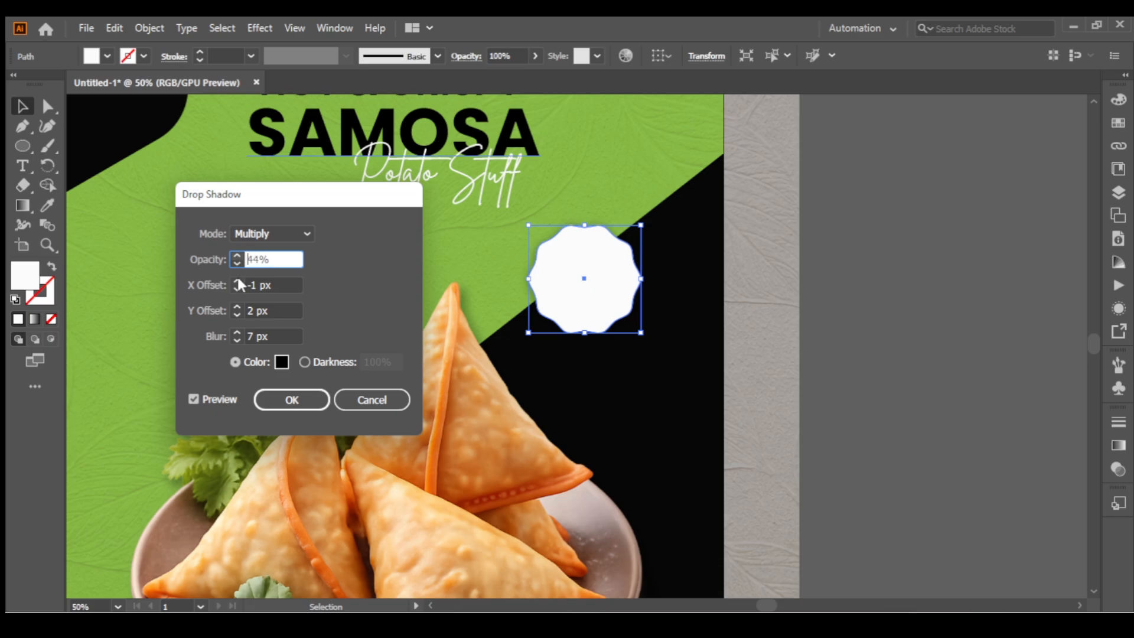
click(292, 400)
click(748, 337)
- Add the black two-line text "25%" and "OFF" on the white badge
key(space)
drag(757, 335, 819, 292)
click(871, 259)
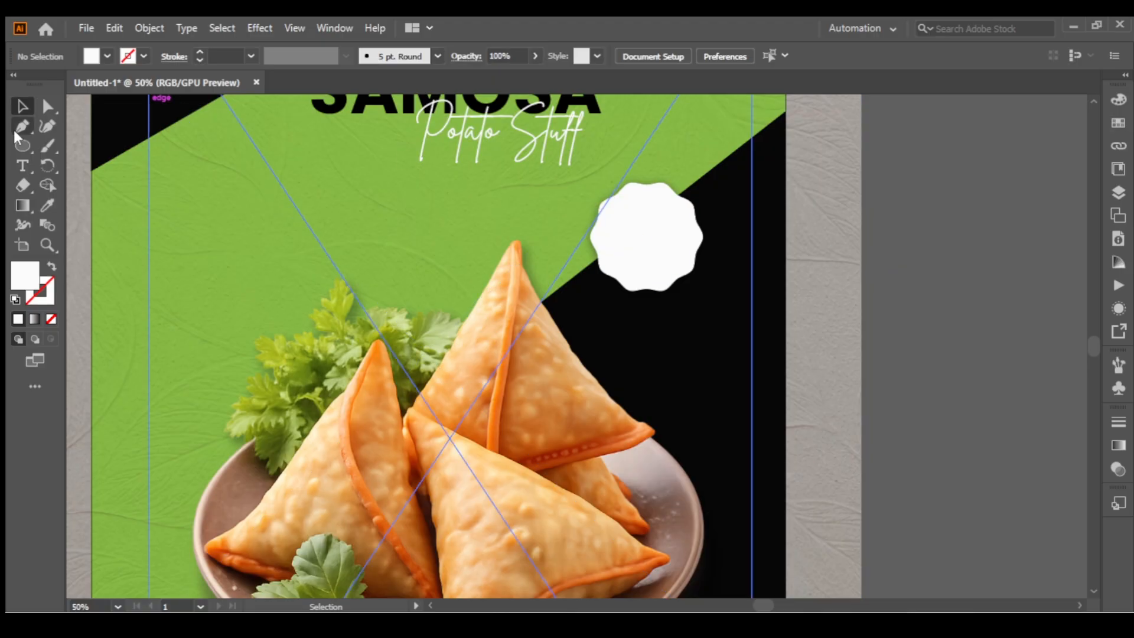
click(22, 166)
click(628, 239)
text(2)
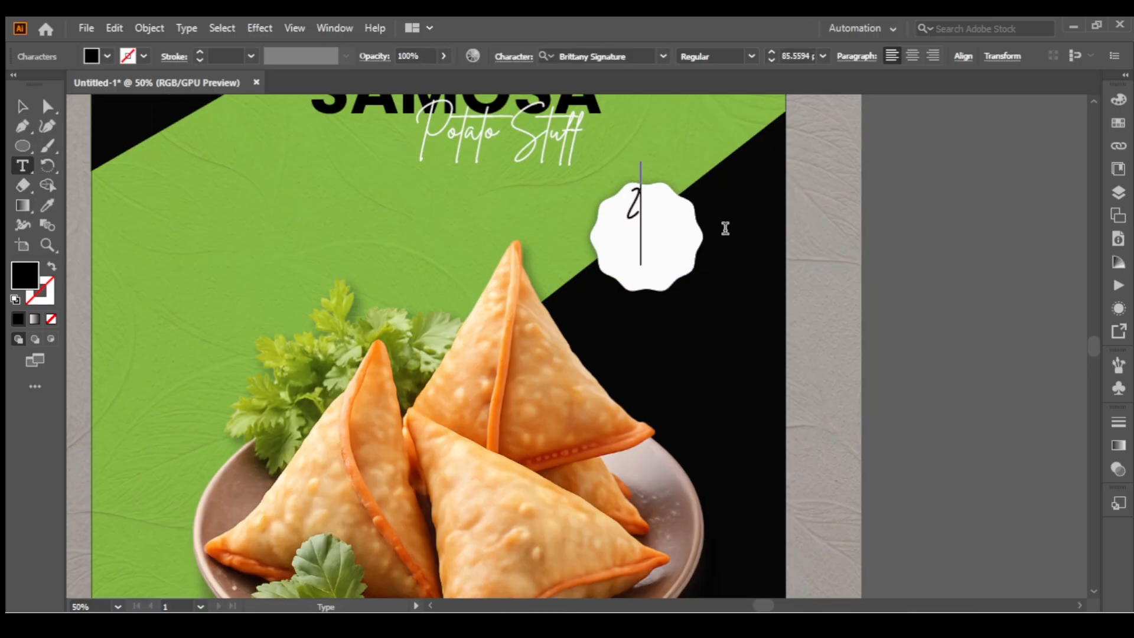
text(5)
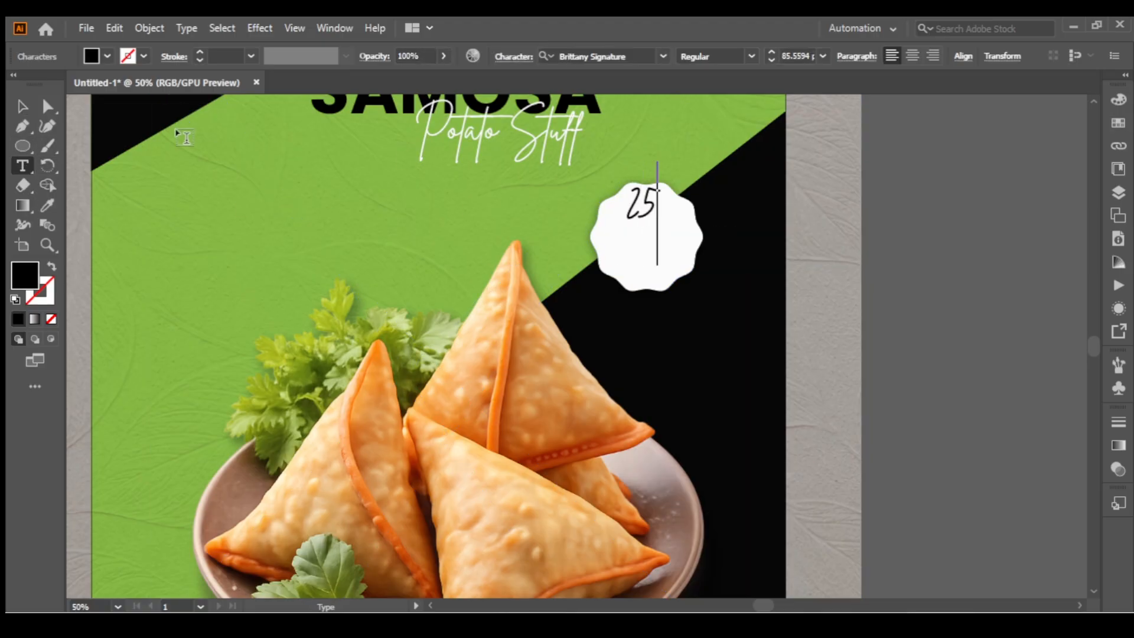
text(%)
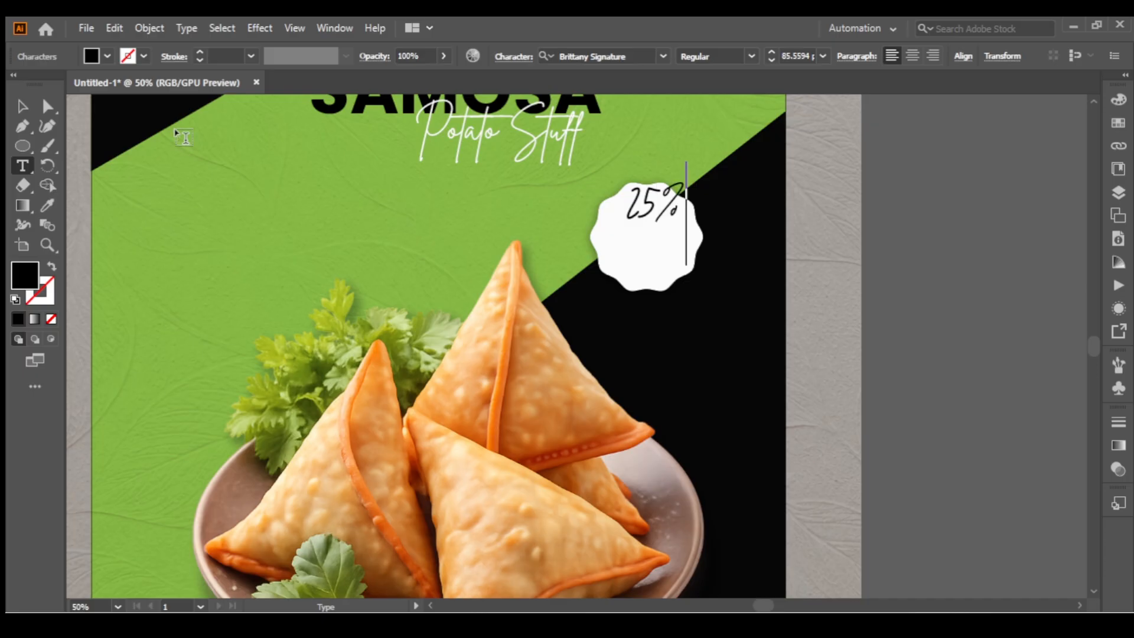
key(Return)
text(Of)
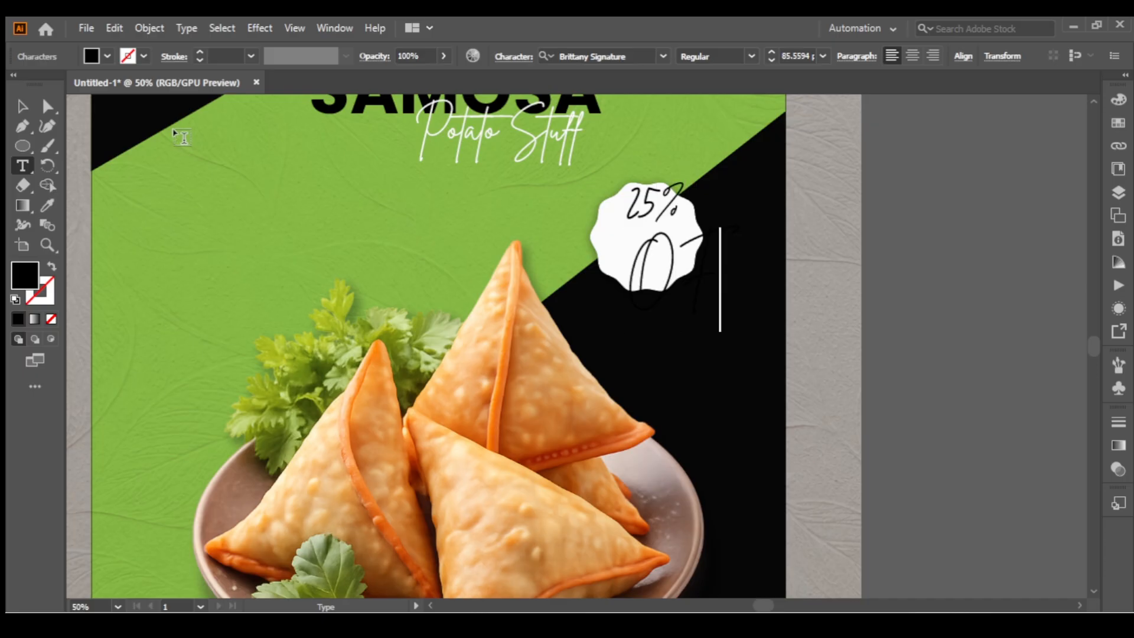
text(f)
- Change the font of the "25% OFF" text to Poppins SemiBold
click(22, 106)
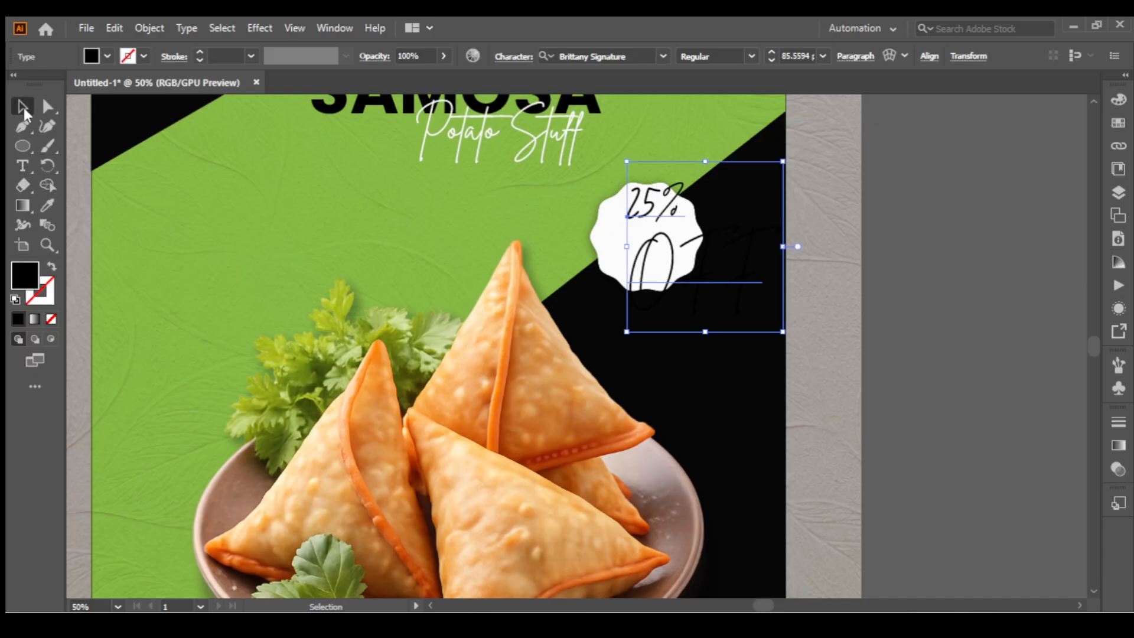
click(613, 57)
text(POP)
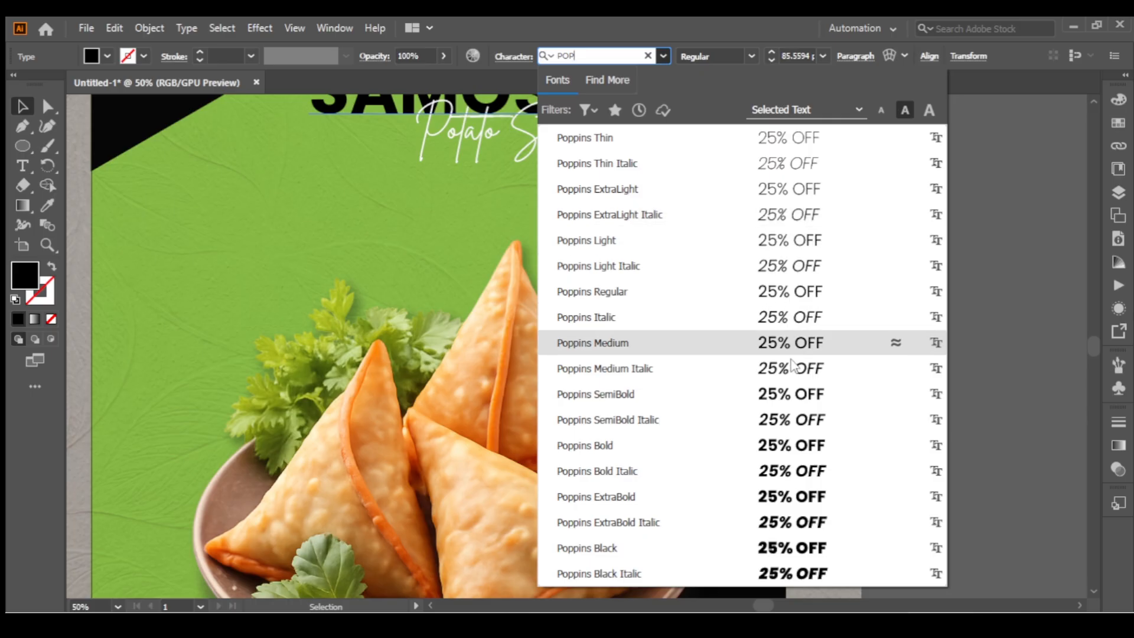
click(792, 400)
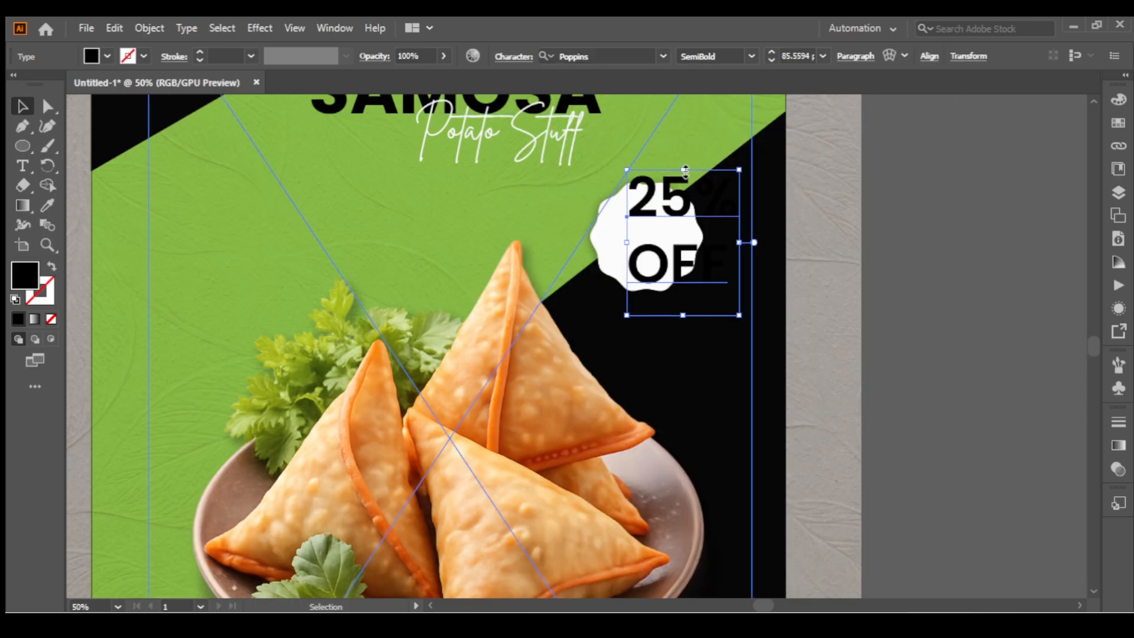
- Reduce the "25% OFF" text to about 43 pt and centre it inside the white badge
drag(683, 169, 654, 243)
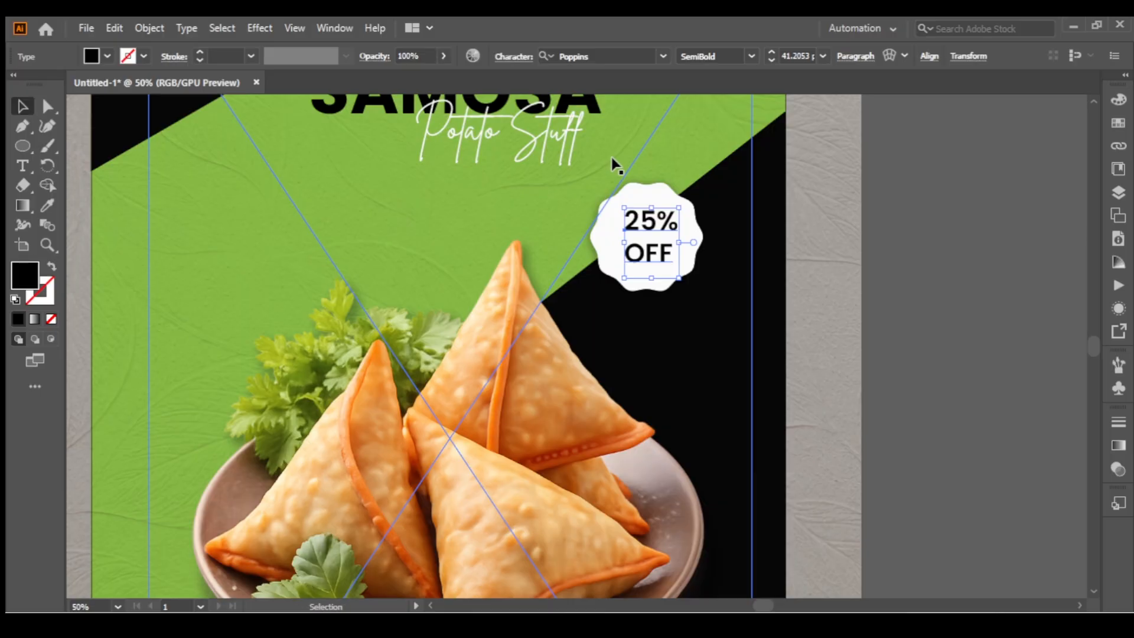
click(881, 215)
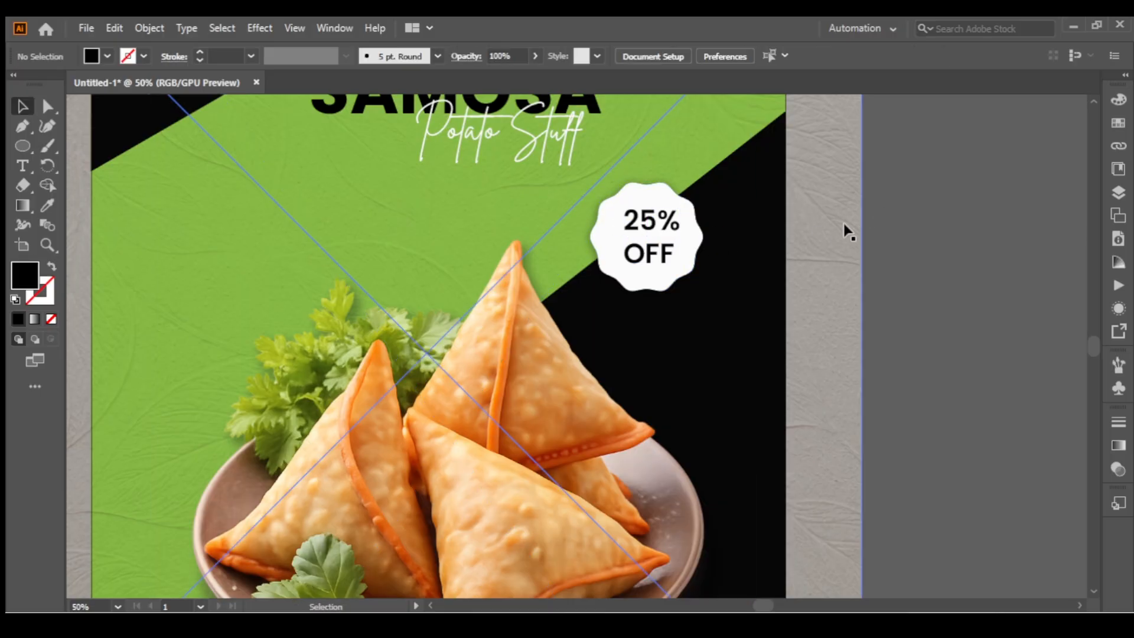
key(space)
drag(874, 252, 882, 245)
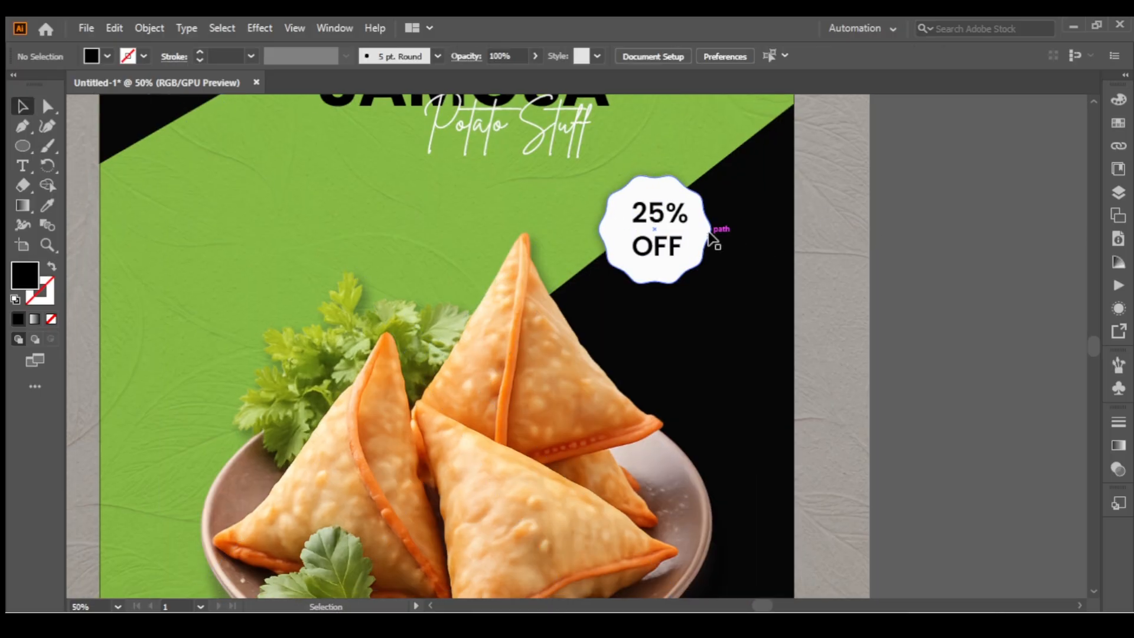
click(679, 239)
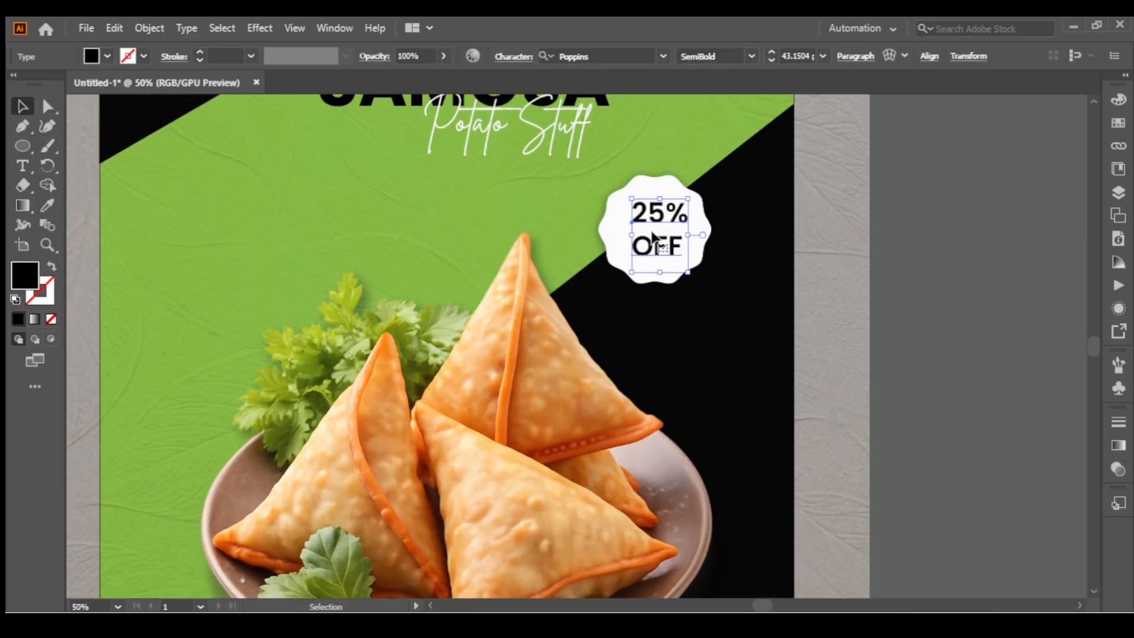
click(872, 257)
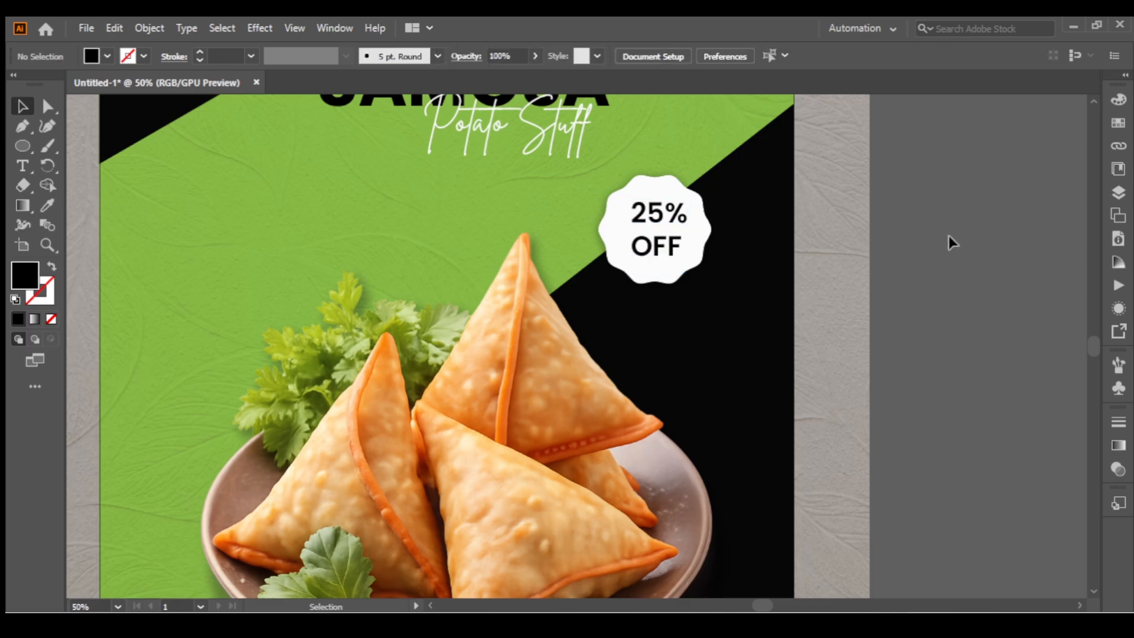
- Draw a rectangle about 350 x 93 px in the poster's lower right black area and fully round its corners into a pill
scroll(793, 362, down, 5)
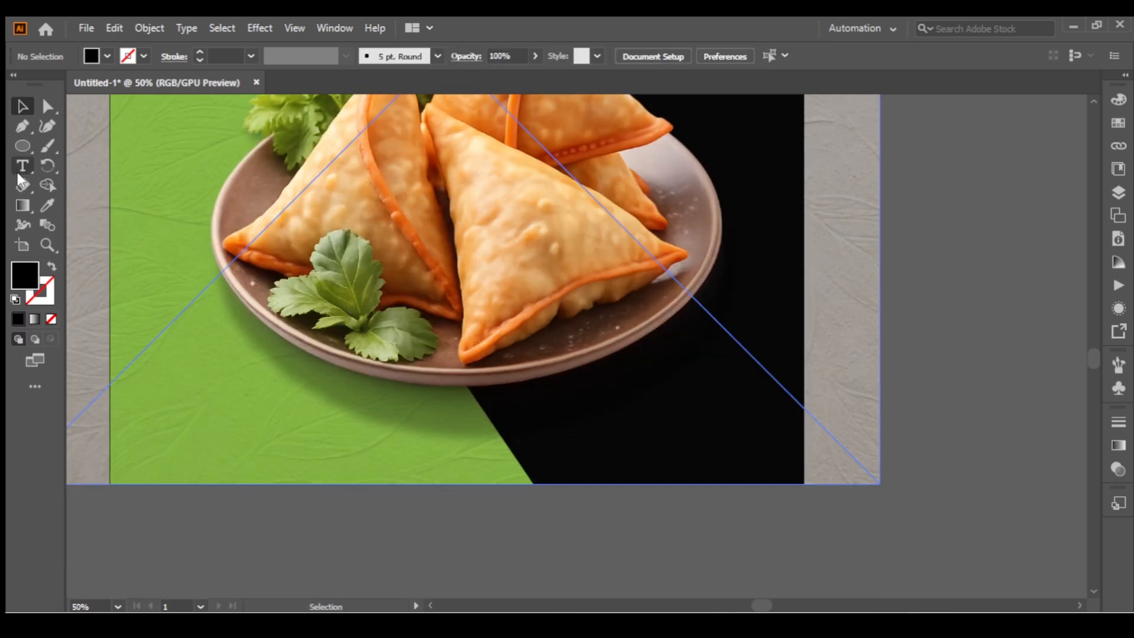
drag(23, 146, 73, 144)
drag(554, 379, 779, 438)
drag(770, 388, 729, 388)
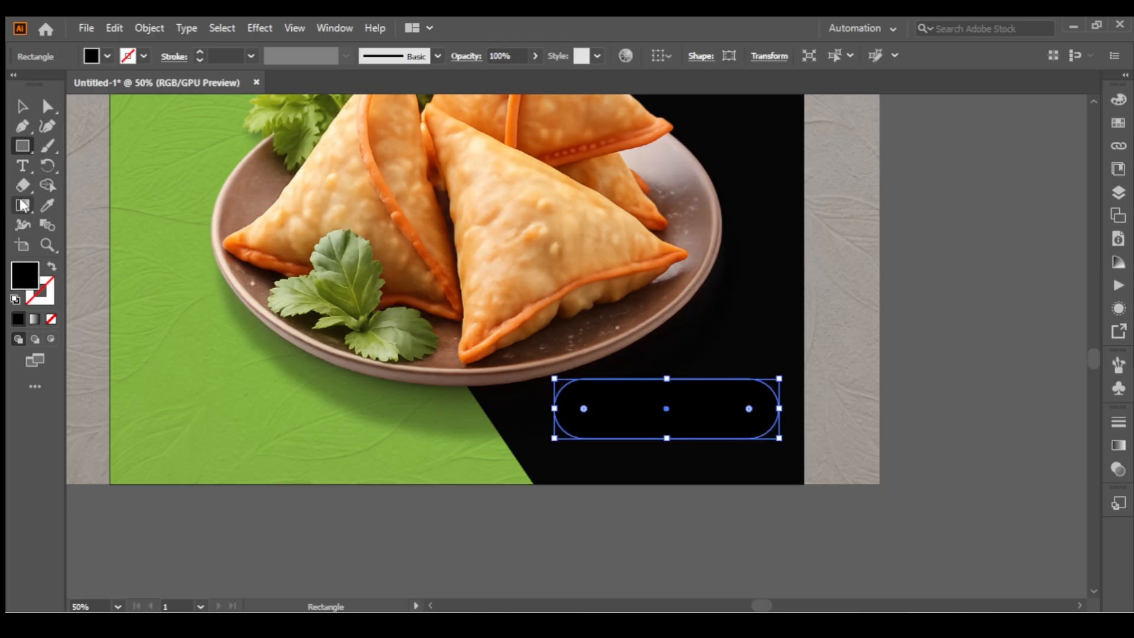
- Fill the pill shape with the poster's green background colour using the Eyedropper
click(47, 205)
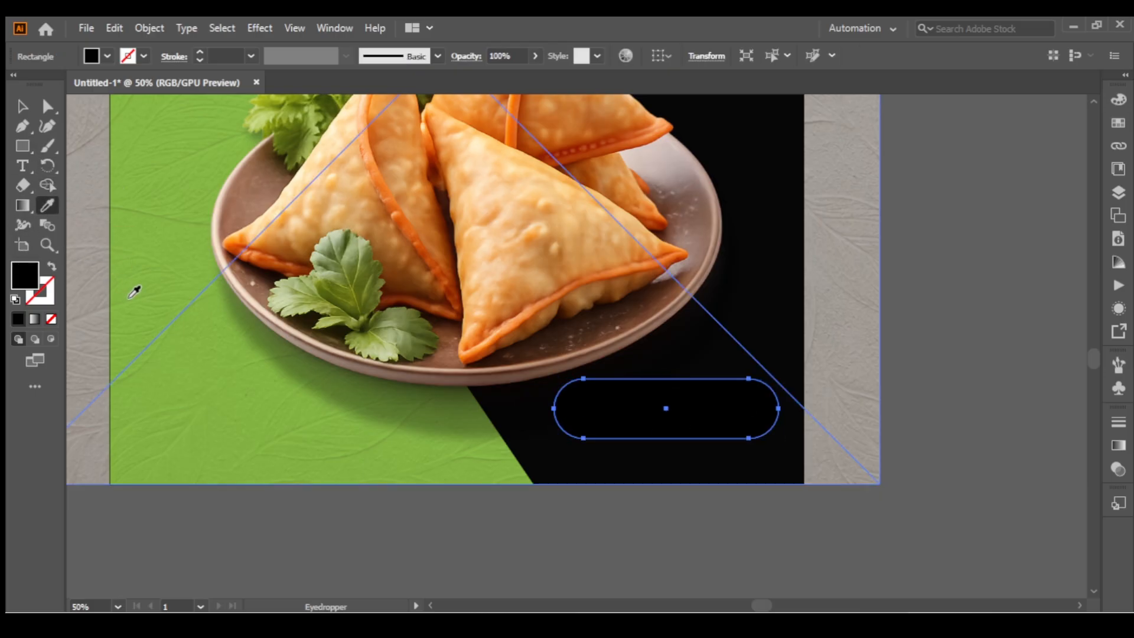
click(134, 292)
key(v)
click(607, 491)
click(668, 384)
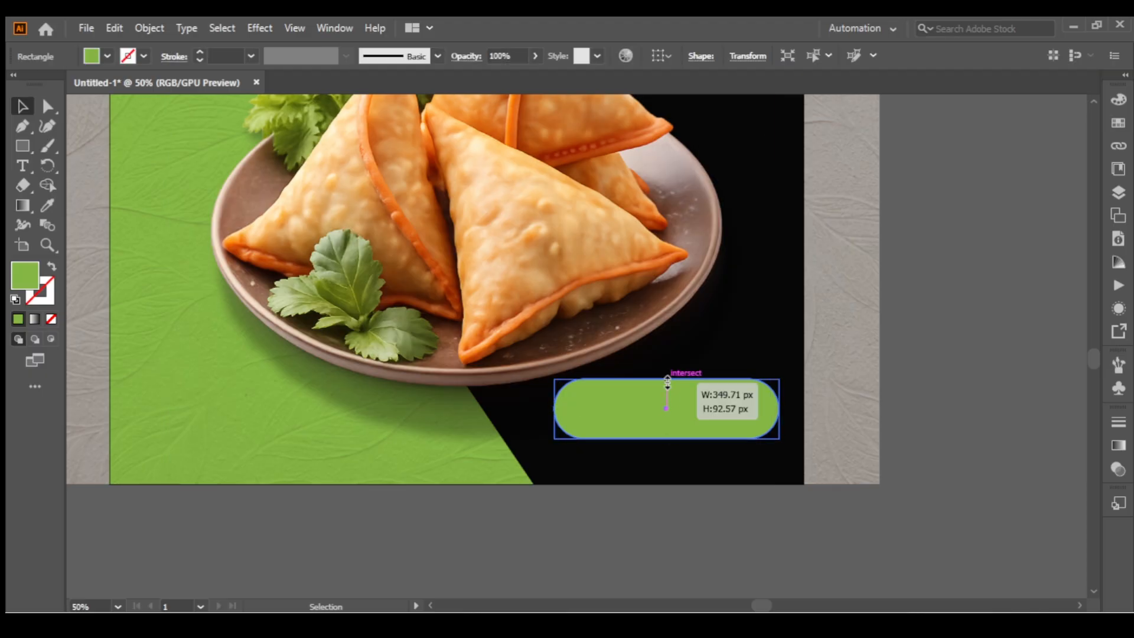
click(679, 470)
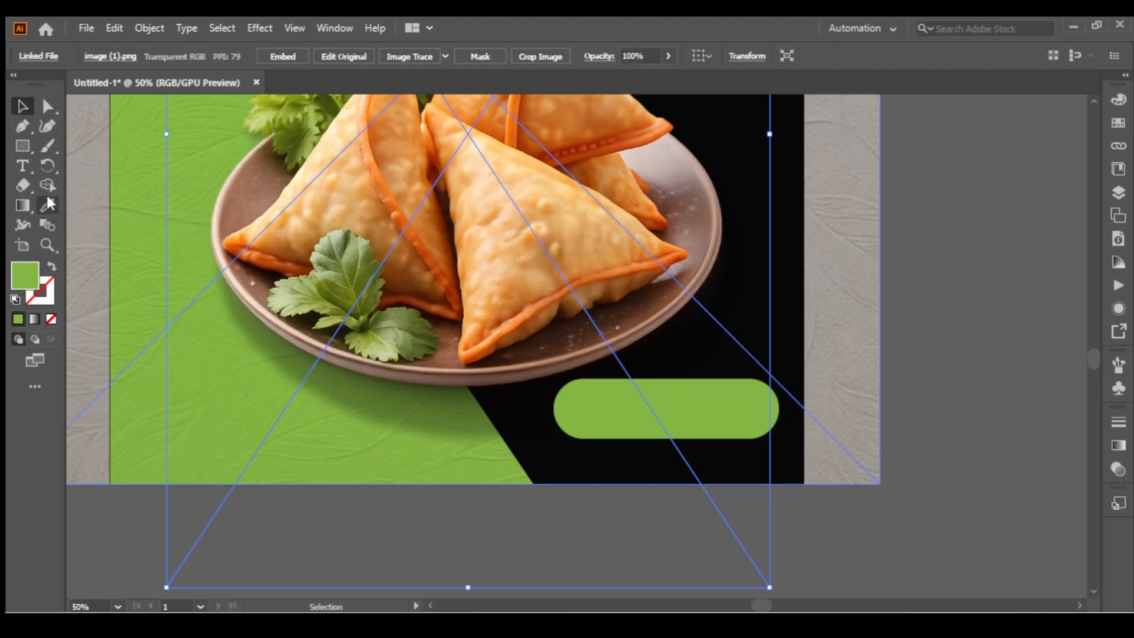
- Add the black text "ORDER NOW" over the green pill
key(t)
click(613, 400)
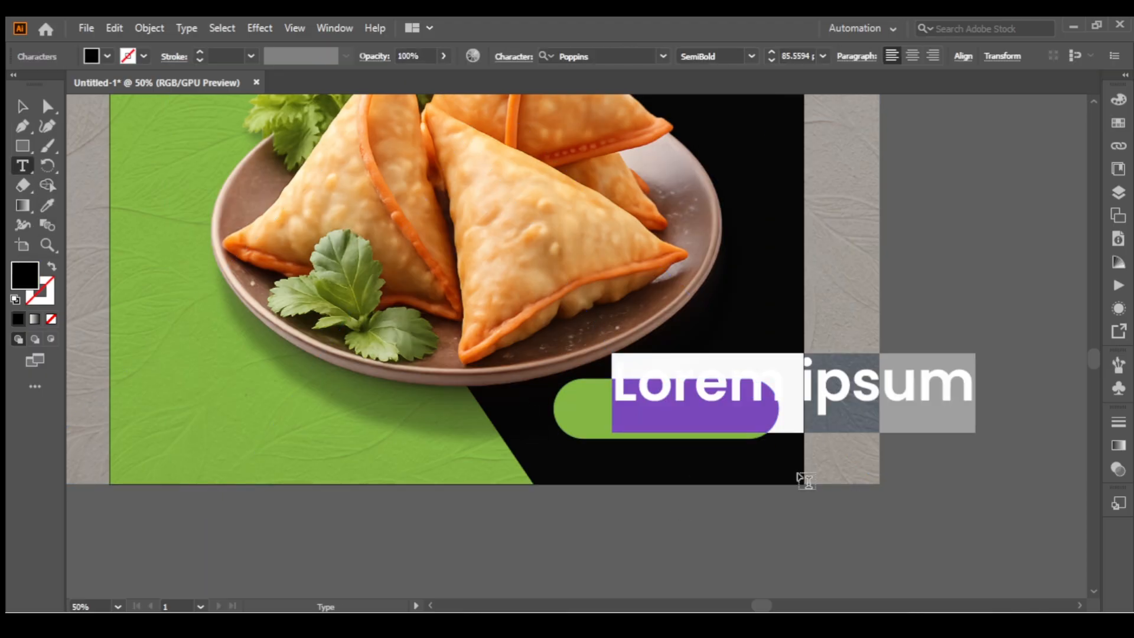
key(BackSpace)
text(PRDER)
key(BackSpace)
key(BackSpace)
key(BackSpace)
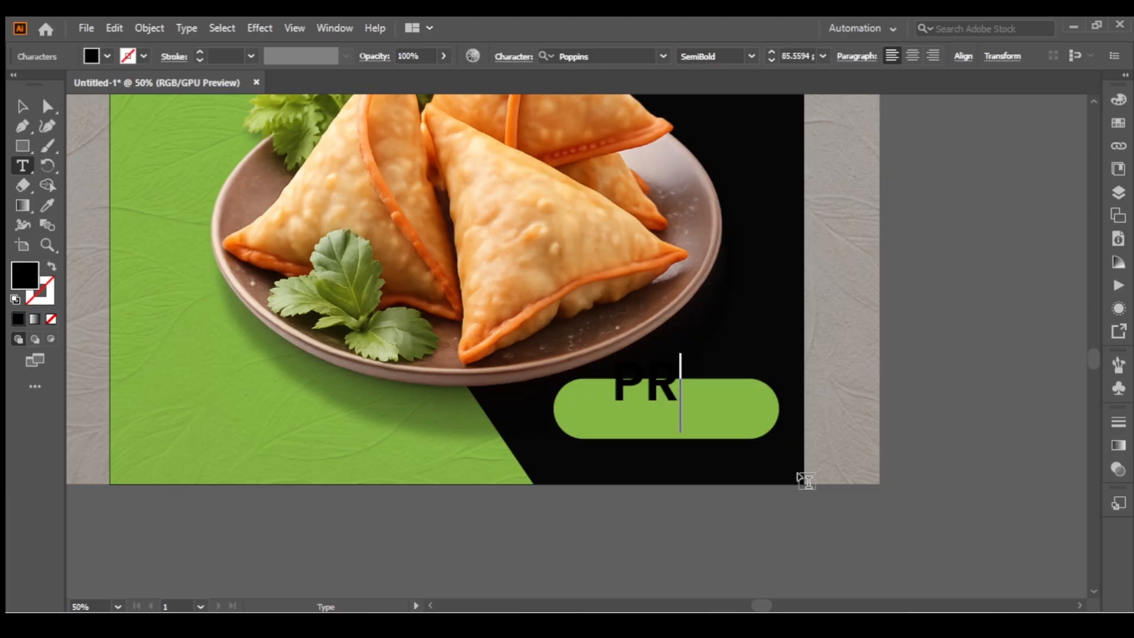
key(BackSpace)
key(BackSpace)
text(ORDER NO)
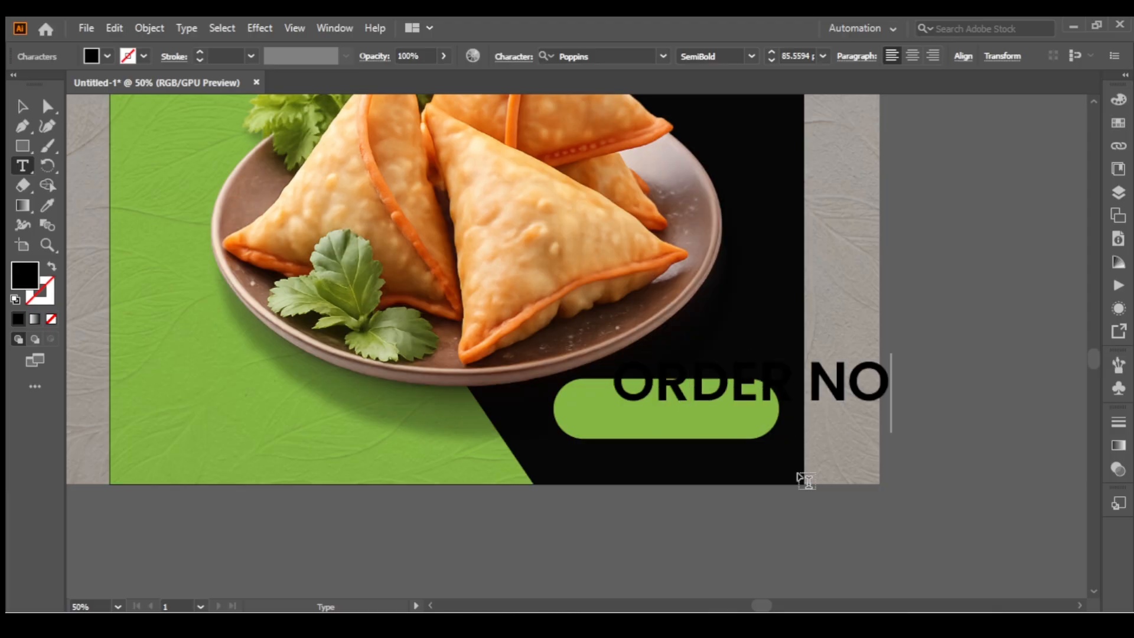
text(W)
- Scale down and centre "ORDER NOW" on the green pill, shrinking the button and selecting both objects
drag(698, 383, 659, 423)
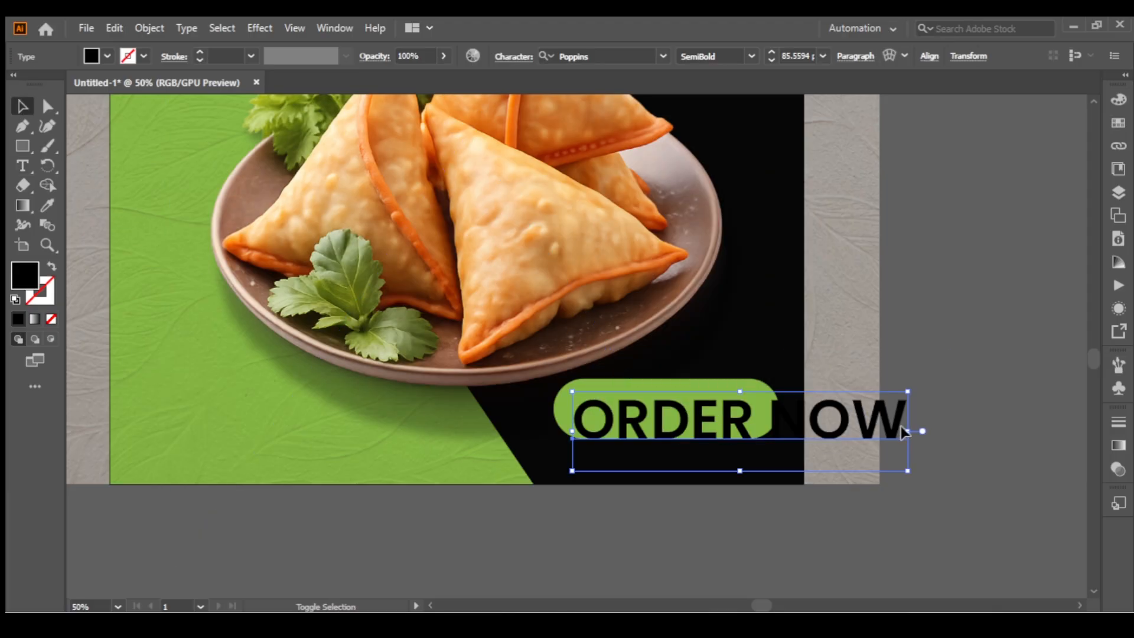
drag(909, 432, 735, 432)
drag(704, 428, 683, 392)
shift+click(715, 414)
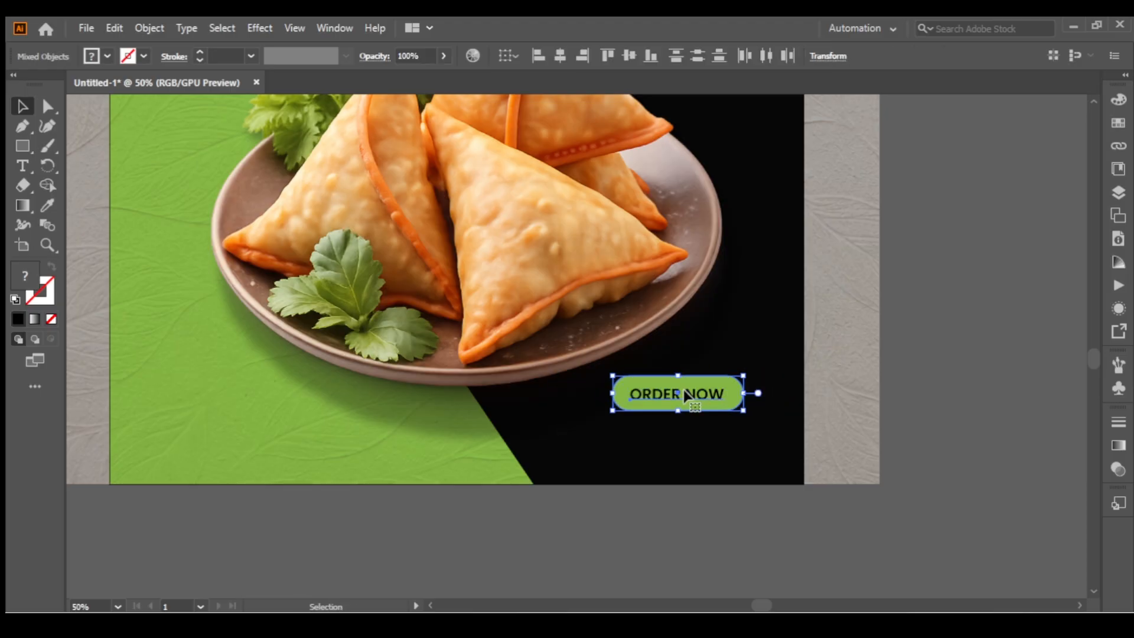
- Set the font weight of the button's "ORDER NOW" text to Bold
click(717, 460)
click(620, 395)
click(751, 56)
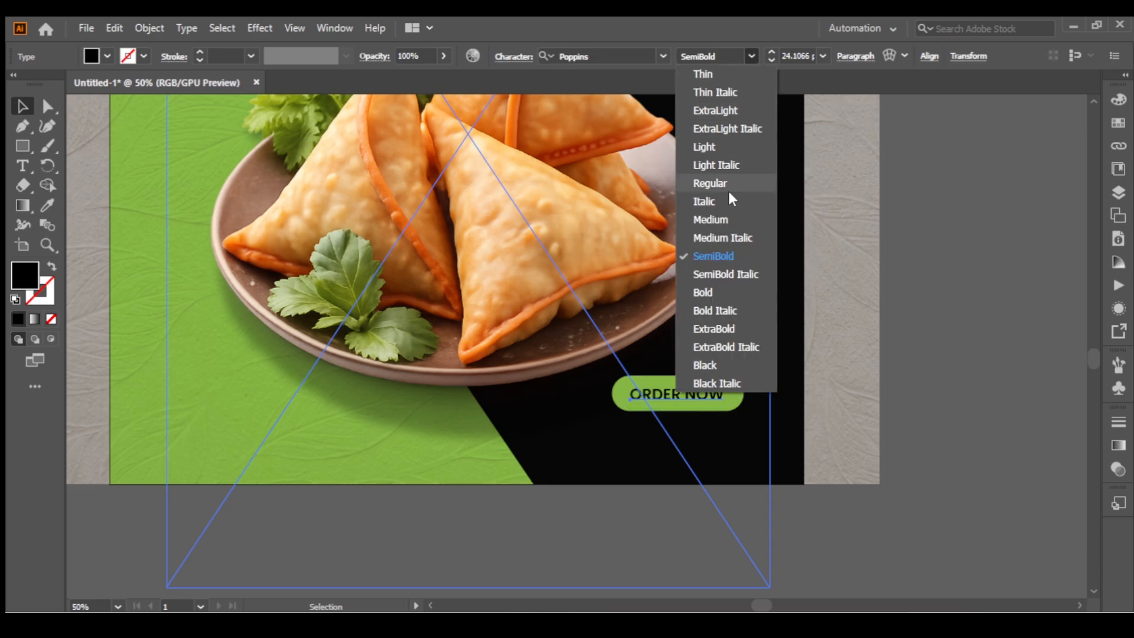
click(711, 289)
click(919, 331)
- Fill the "ORDER NOW" text with the off-white colour #f6f7f5
click(701, 396)
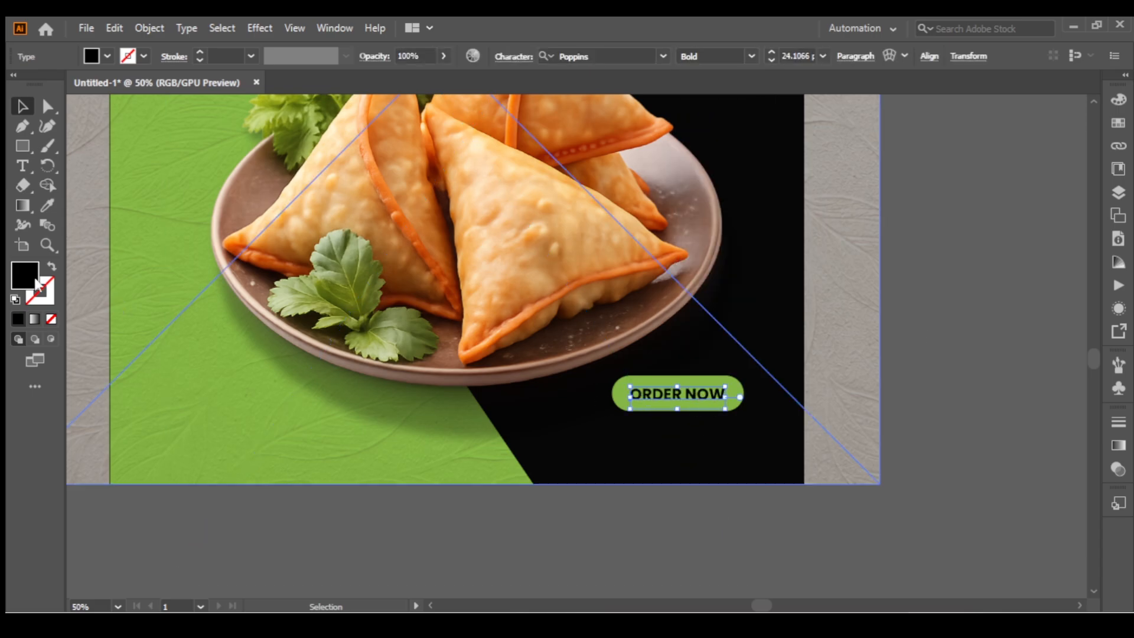
double_click(25, 275)
text(f6f7f5)
click(768, 217)
click(929, 239)
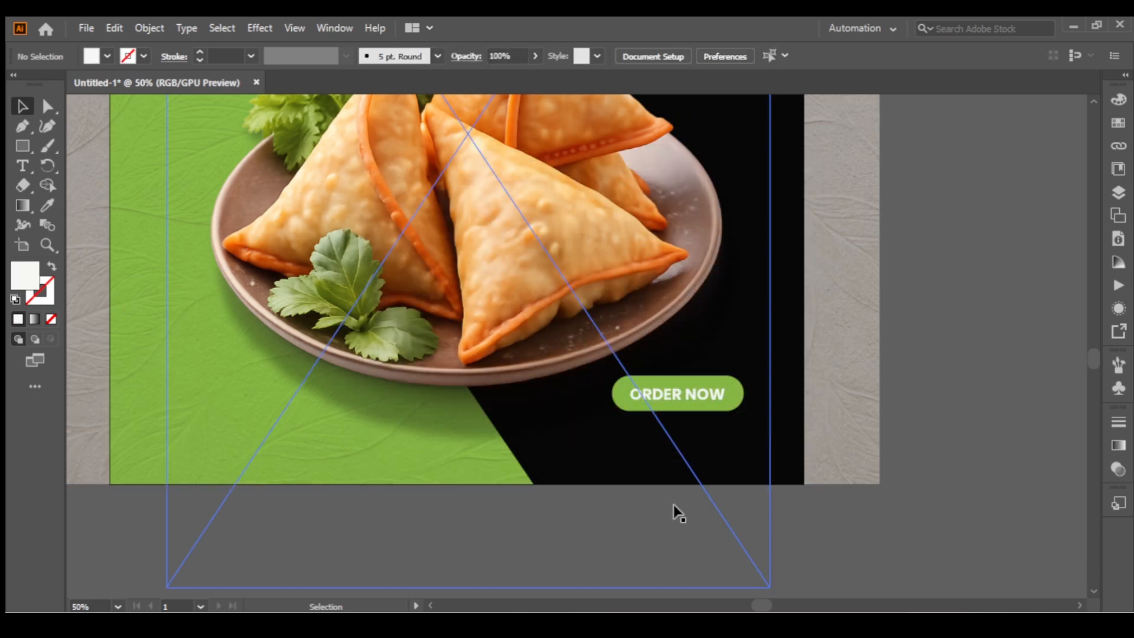
- Try to align the "ORDER NOW" text and the green pill with each other vertically and horizontally
click(696, 392)
click(631, 57)
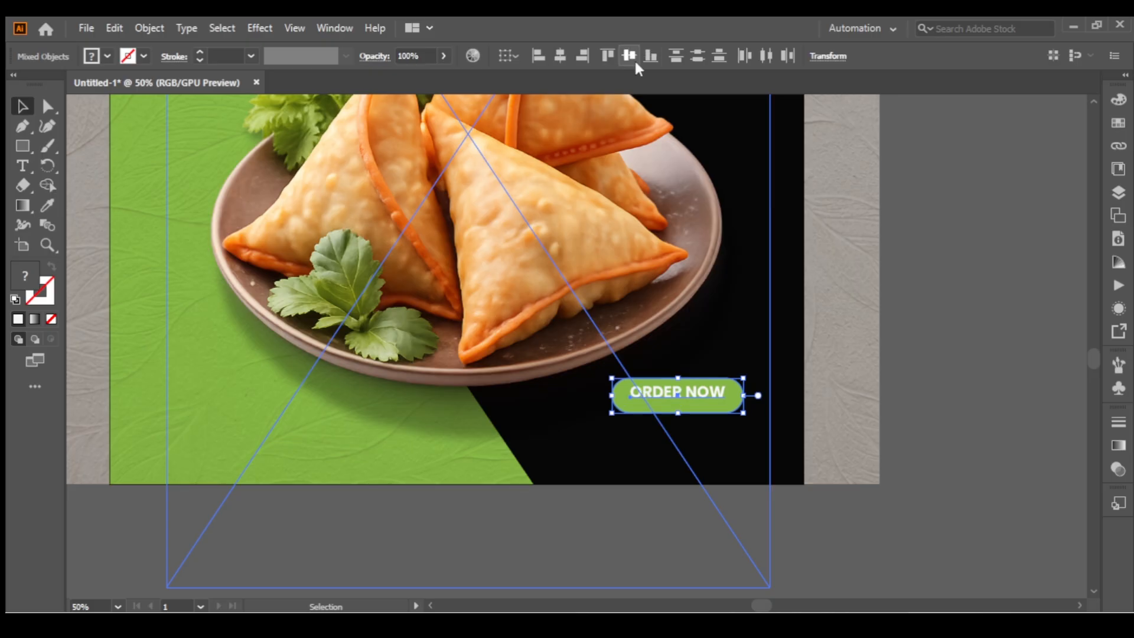
click(949, 242)
click(706, 404)
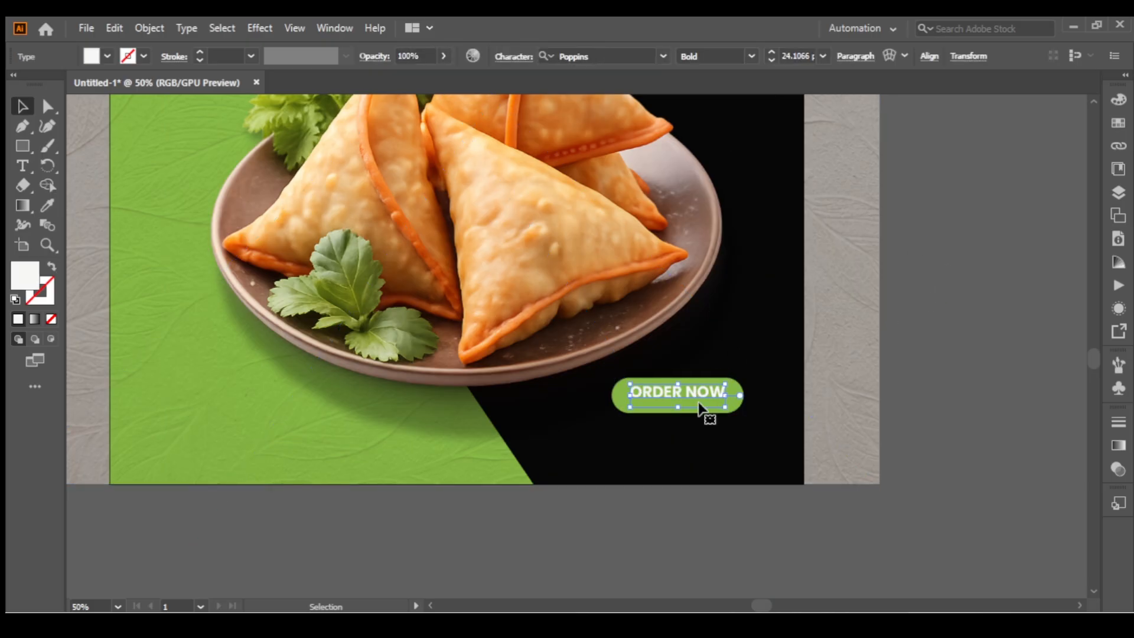
shift+click(698, 408)
click(560, 56)
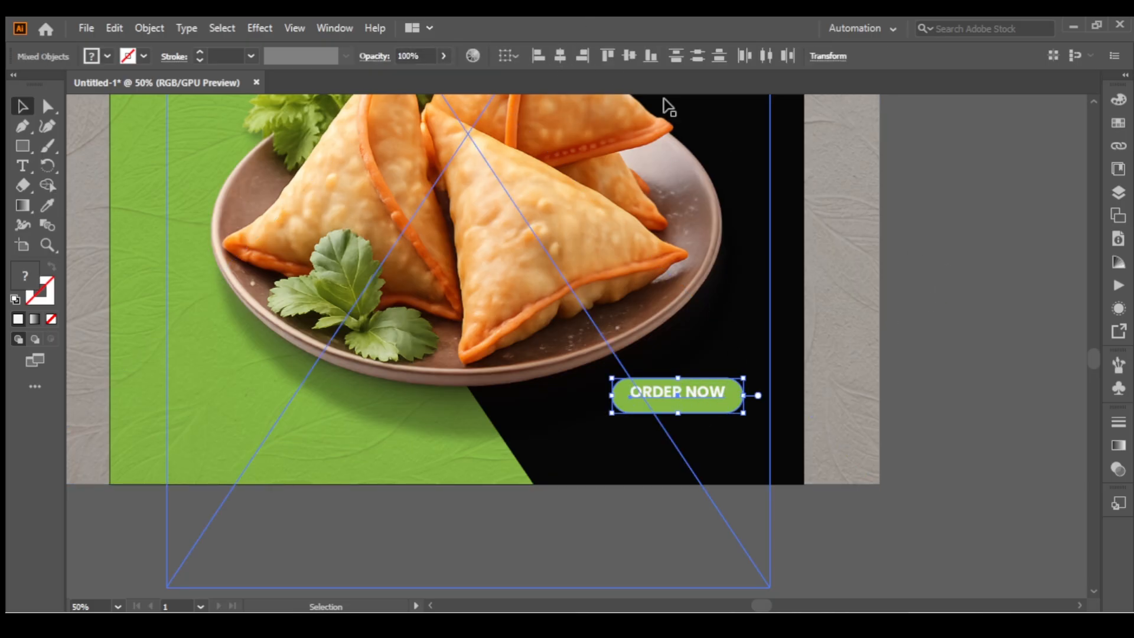
click(608, 57)
click(539, 56)
- Undo the alignment changes made to the "ORDER NOW" text and green pill
key(ctrl+z)
key(ctrl+z)
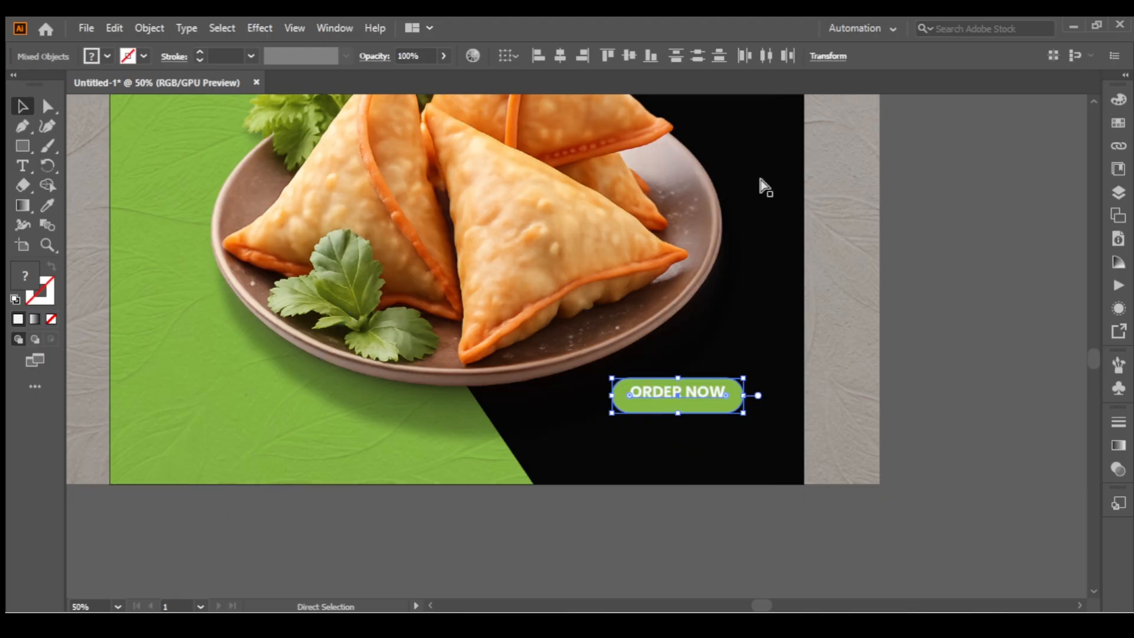
click(781, 348)
key(ctrl+z)
key(ctrl+z)
key(ctrl+z)
click(916, 391)
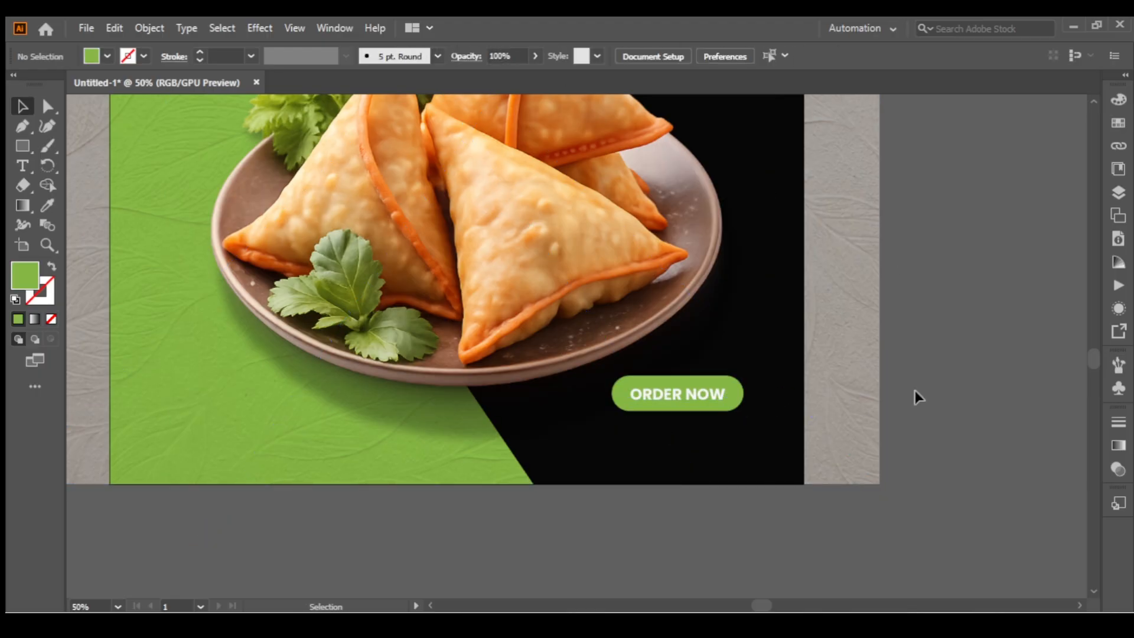
- Duplicate the "ORDER NOW" text below the button, replace the copy with the contact phone number and enlarge it
drag(687, 394, 674, 442)
double_click(673, 442)
key(ctrl+a)
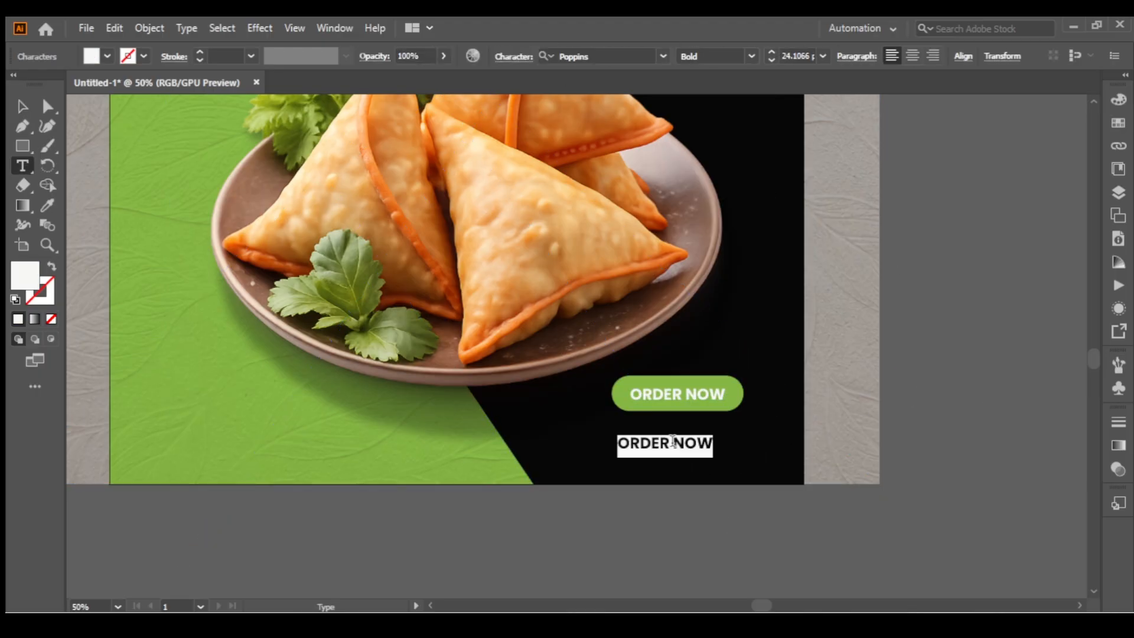
text(o)
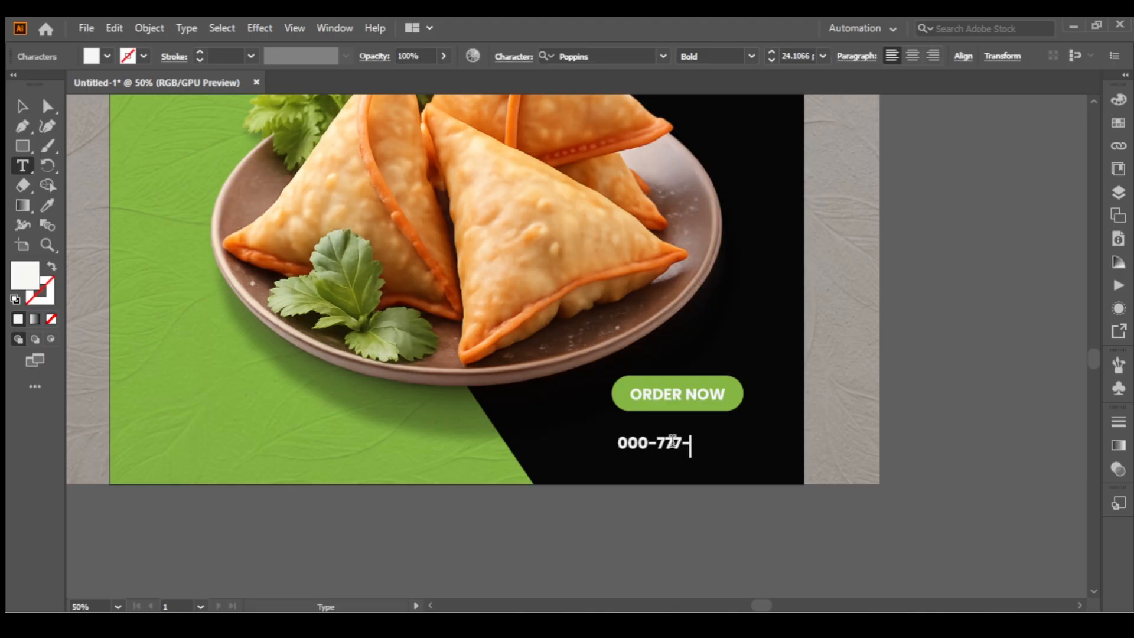
key(Escape)
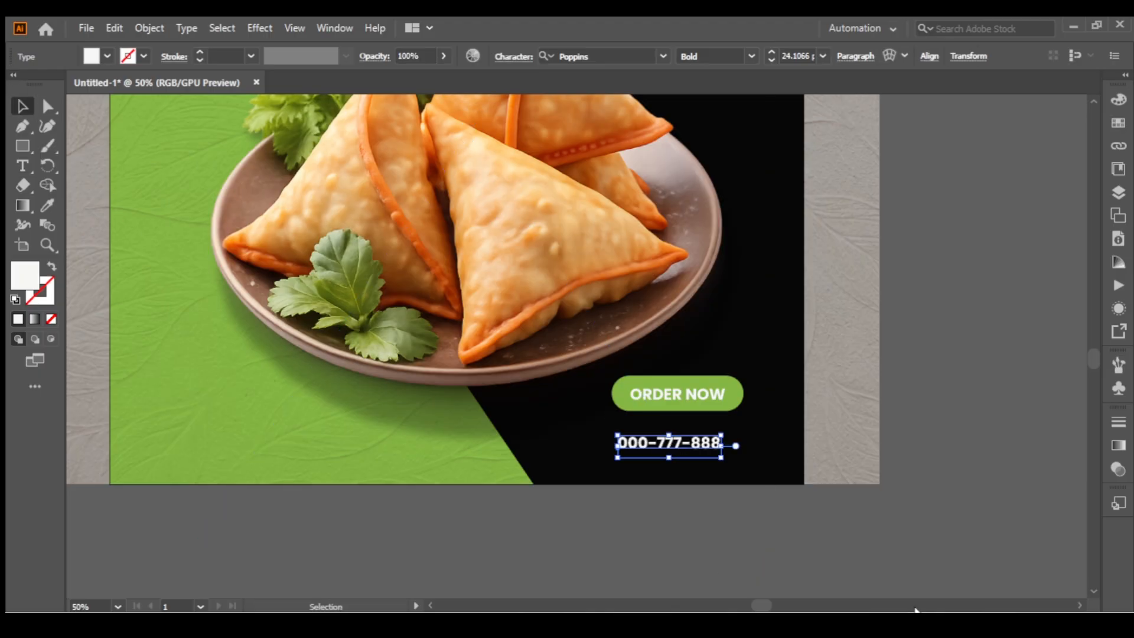
drag(725, 451, 765, 446)
click(891, 412)
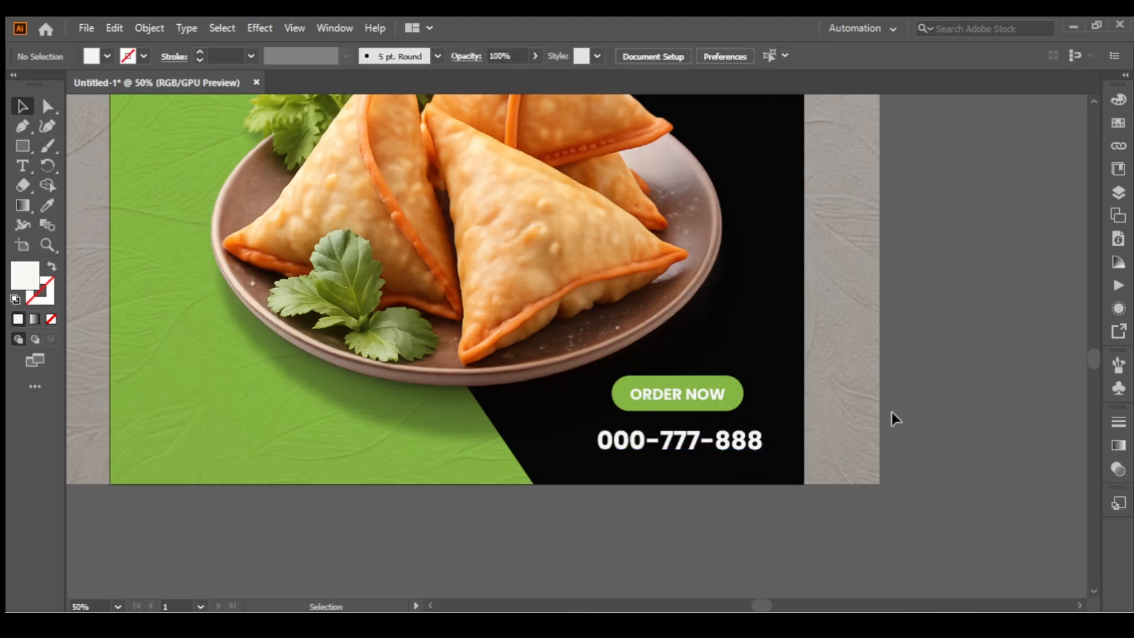
- Copy the badge text to the poster's upper right area and change the copy to "SKYLINEMOTION.COM"
scroll(797, 321, up, 10)
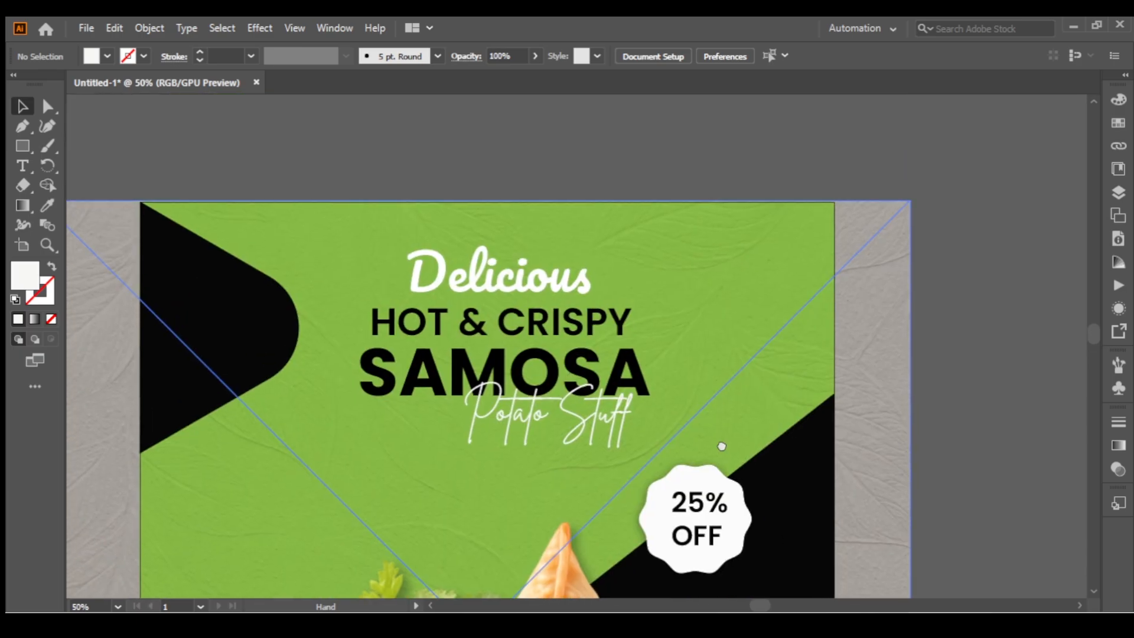
drag(692, 467, 758, 257)
triple_click(722, 218)
text(SKYLINEMOTION.COM)
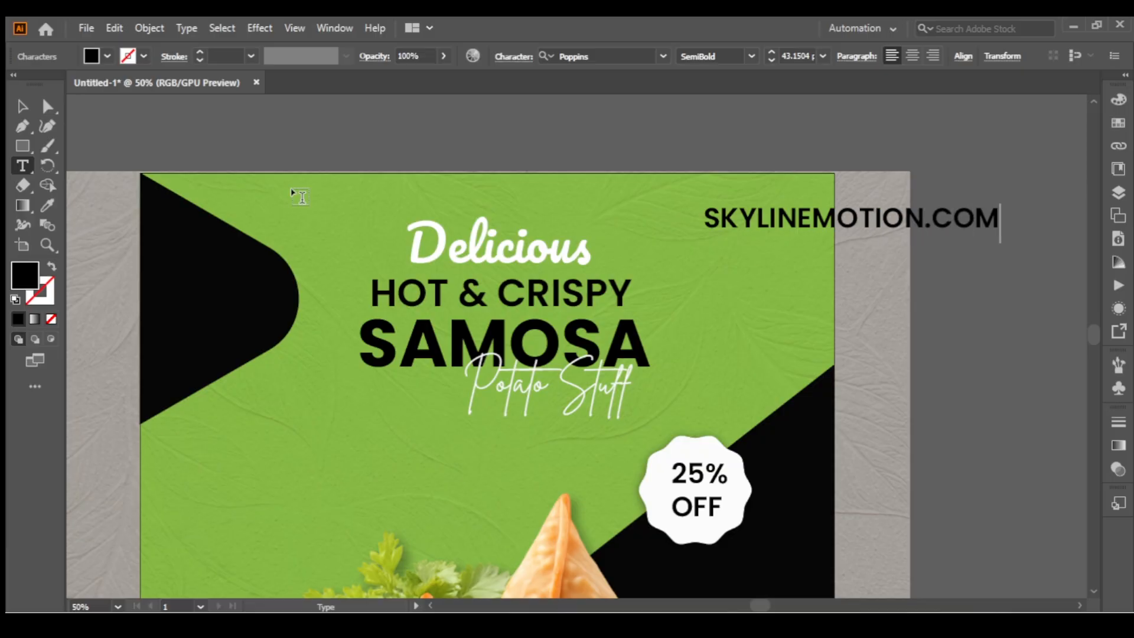
key(Escape)
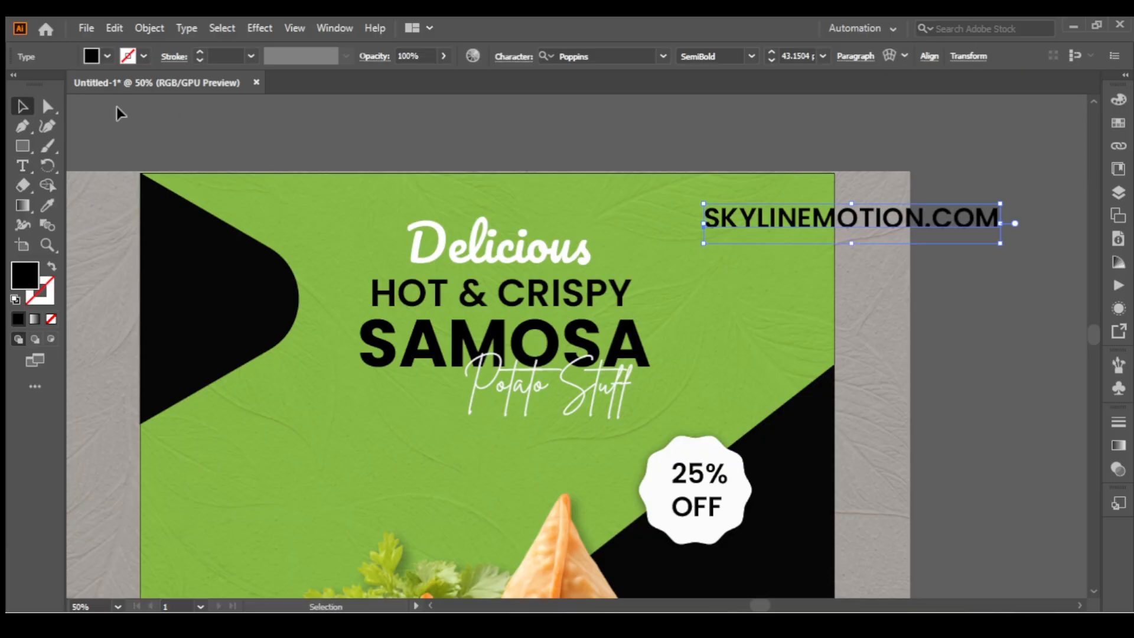
- Set "SKYLINEMOTION.COM" to Regular weight and scale it down to about 21 pt in the poster's upper right corner
click(752, 56)
click(709, 185)
drag(936, 224, 772, 202)
key(ctrl+z)
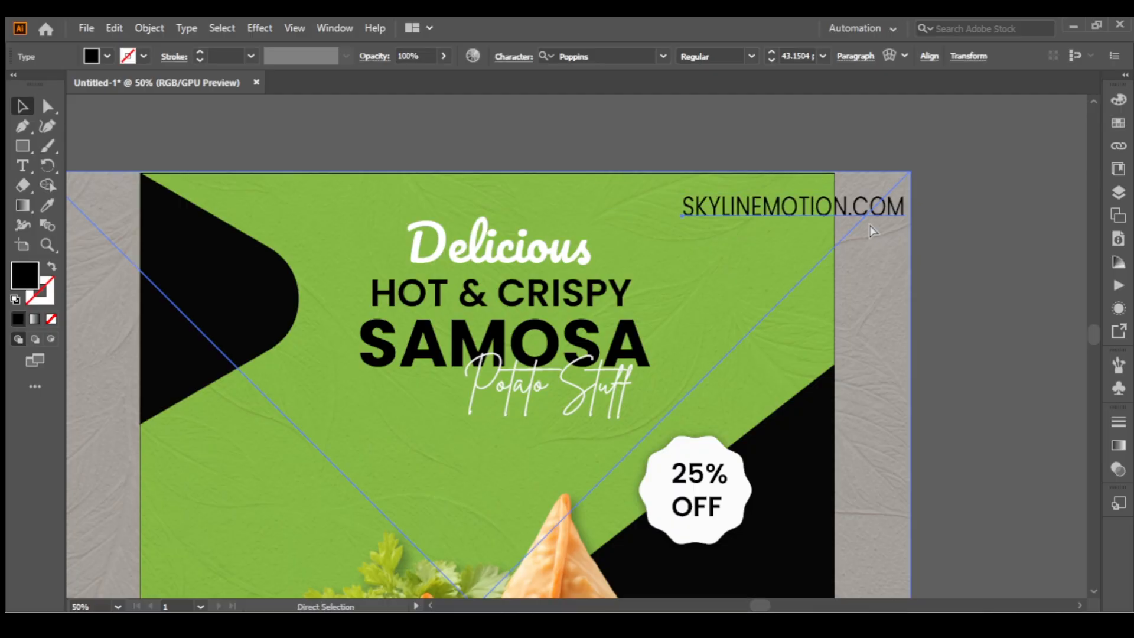
drag(896, 208, 780, 195)
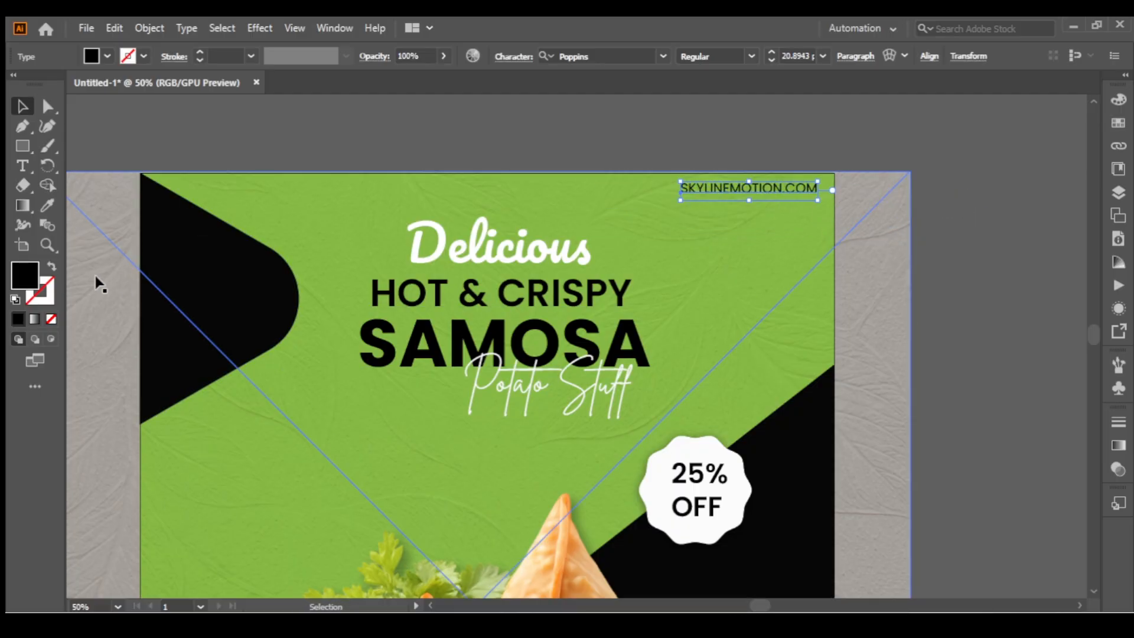
- Fill the "SKYLINEMOTION.COM" text with white and set its font weight to Medium
double_click(35, 278)
click(385, 216)
click(767, 218)
click(856, 122)
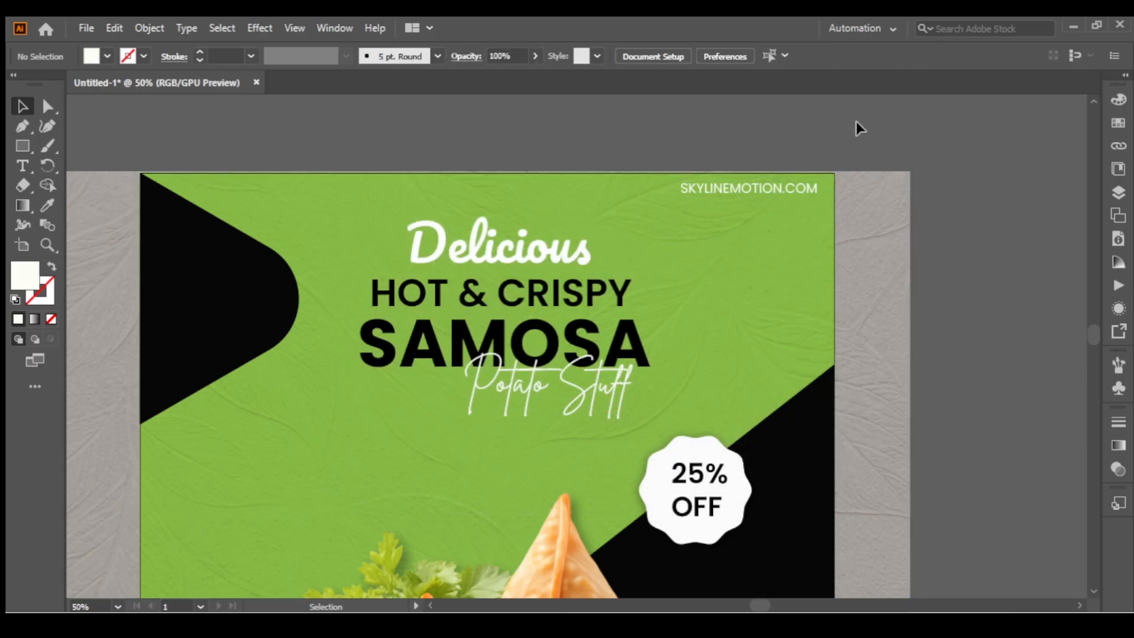
click(807, 195)
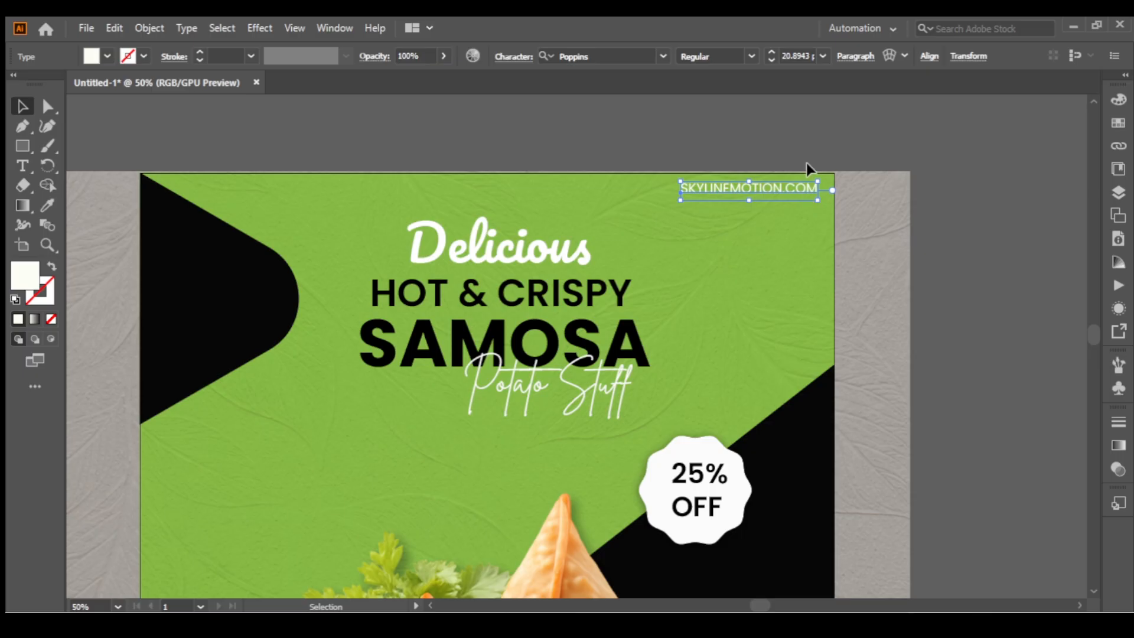
click(752, 56)
click(709, 220)
click(891, 213)
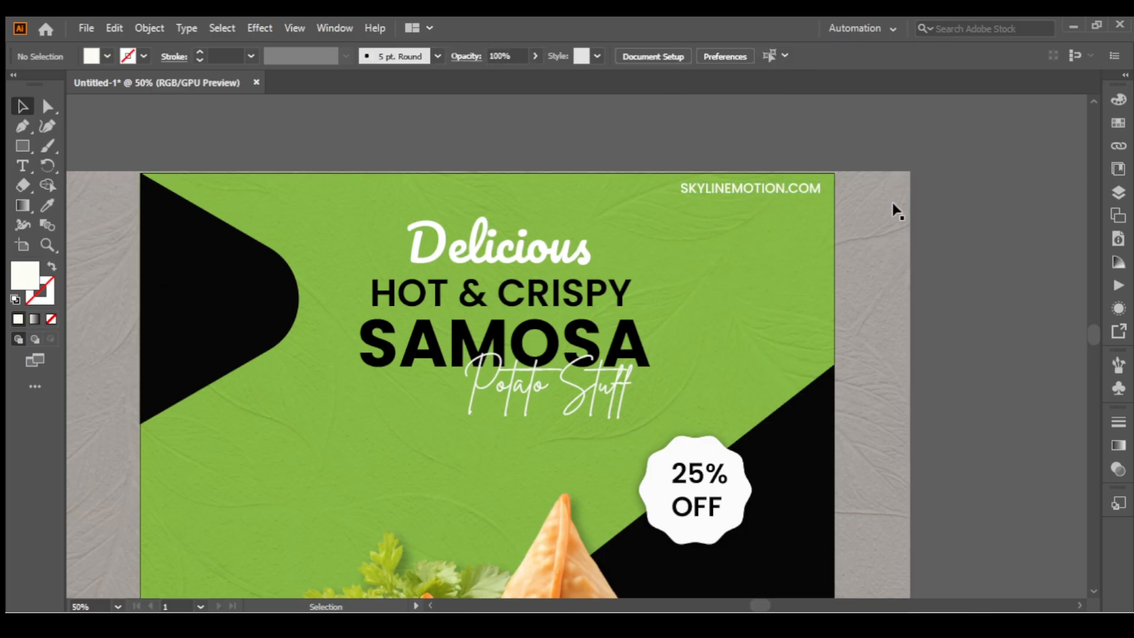
- Place the social media icons file "image (2)" near the poster's lower left area
key(ctrl+minus)
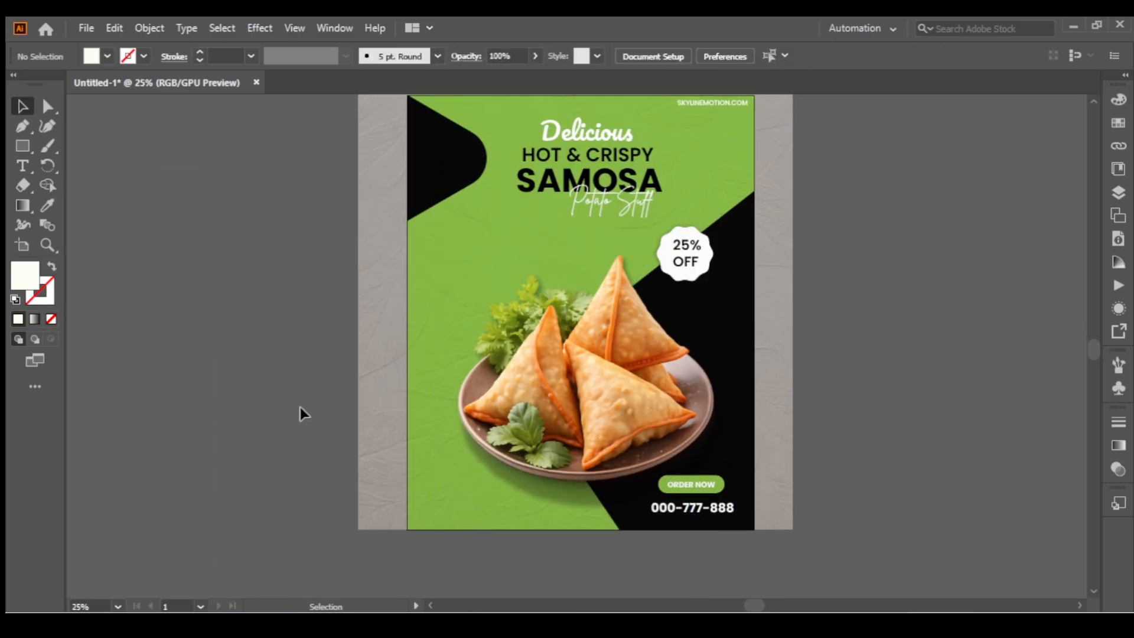
click(82, 29)
click(184, 299)
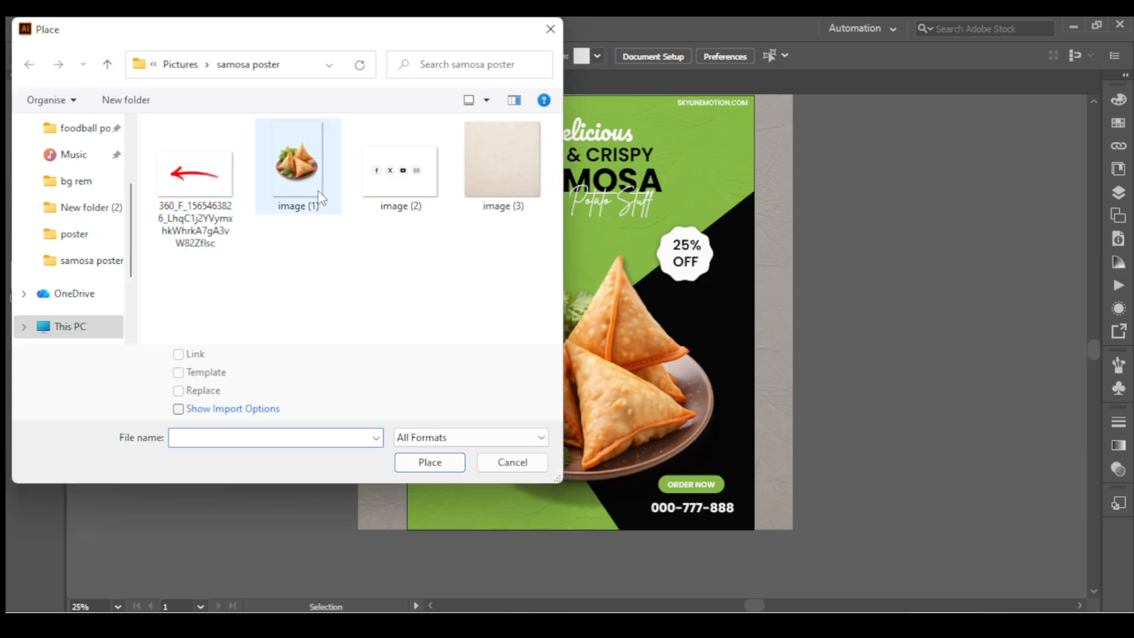
click(413, 172)
click(431, 460)
drag(415, 485, 486, 499)
- Position the row of social media icons in the poster's lower left green corner with a small margin
key(ctrl+plus)
key(ctrl+plus)
drag(669, 345, 717, 346)
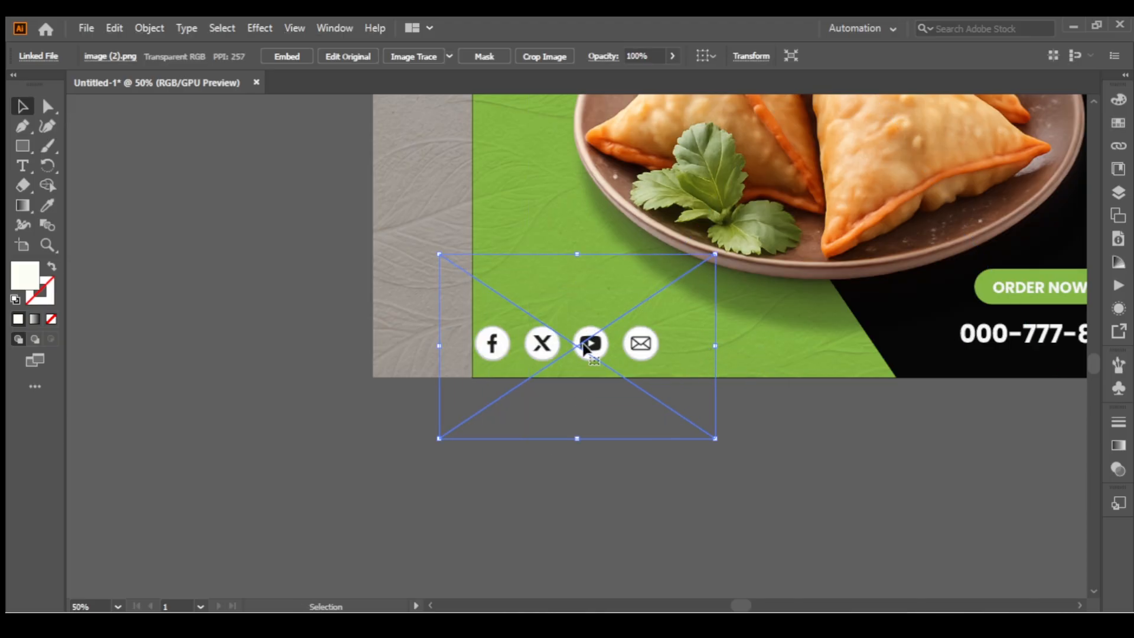
drag(584, 348, 591, 348)
click(535, 472)
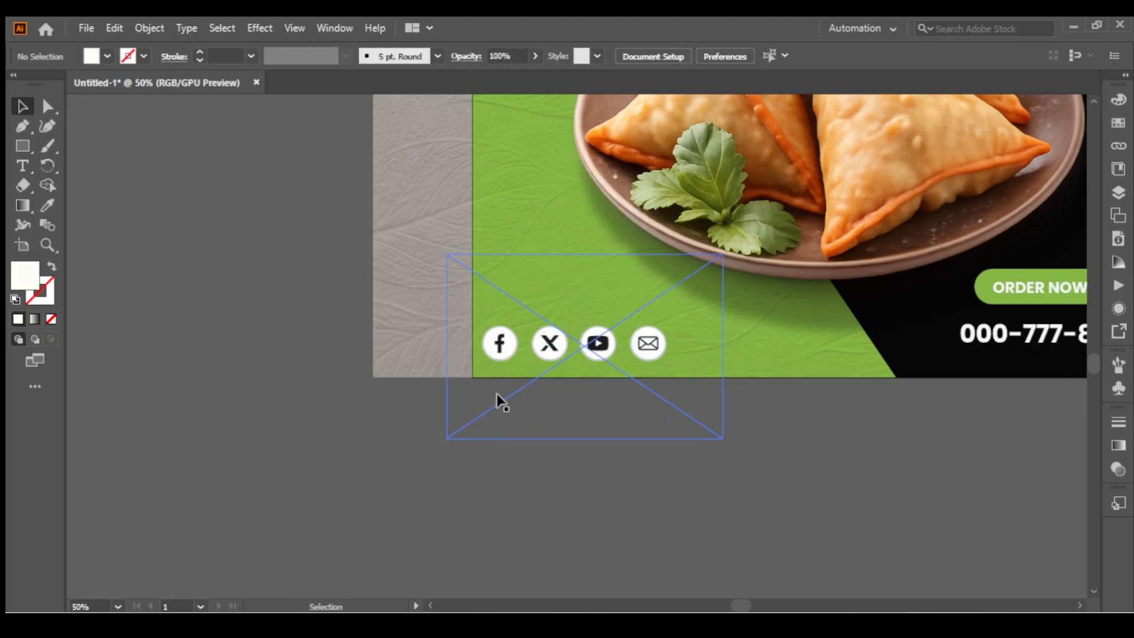
drag(504, 390, 510, 388)
click(583, 488)
key(ctrl+minus)
key(ctrl+minus)
scroll(582, 488, up, 5)
scroll(583, 488, right, 2)
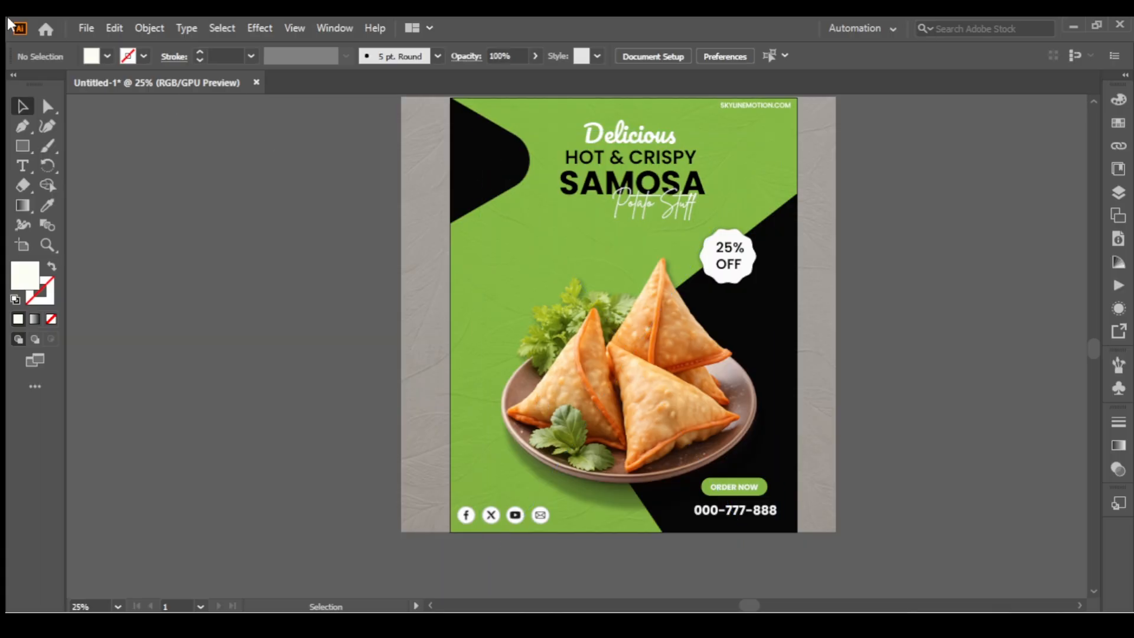
click(86, 27)
click(112, 296)
click(204, 192)
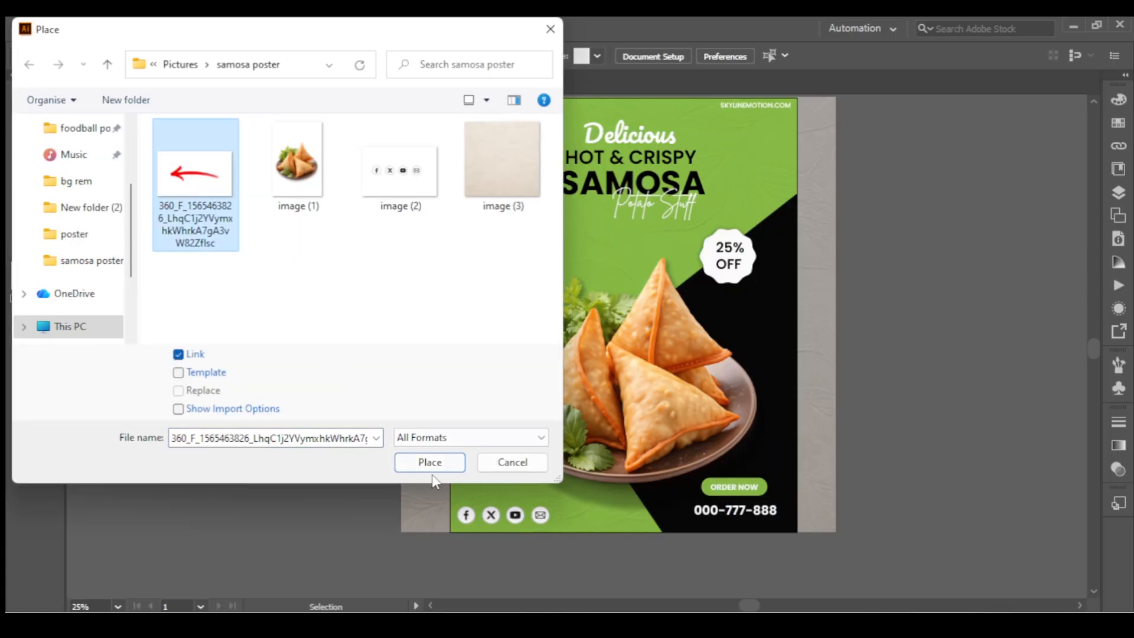
click(431, 468)
click(252, 195)
shift+click(310, 230)
drag(310, 229, 337, 246)
key(ctrl+z)
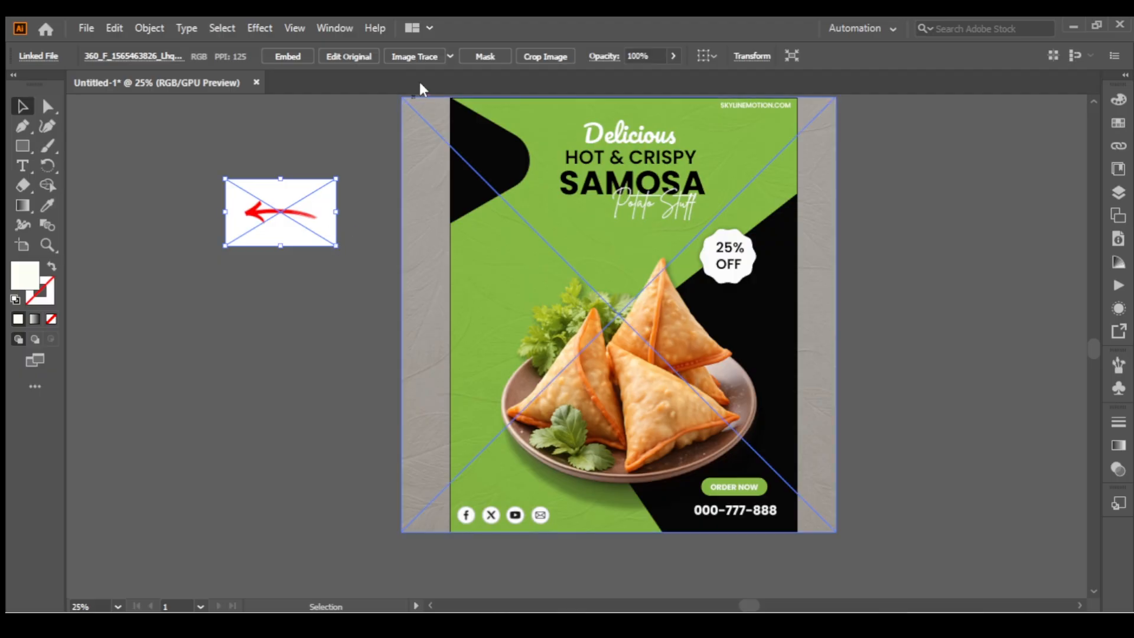
- Trace and expand the arrow image into vector shapes and remove its white background with the Shape Builder tool
click(416, 56)
click(412, 55)
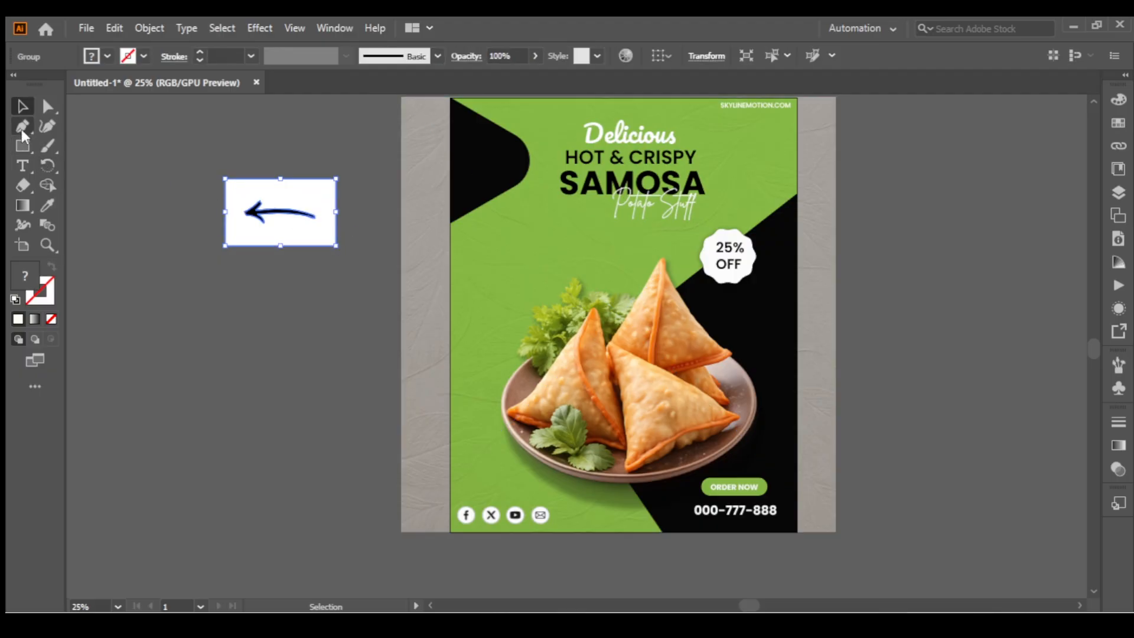
click(49, 186)
alt+click(277, 232)
click(23, 107)
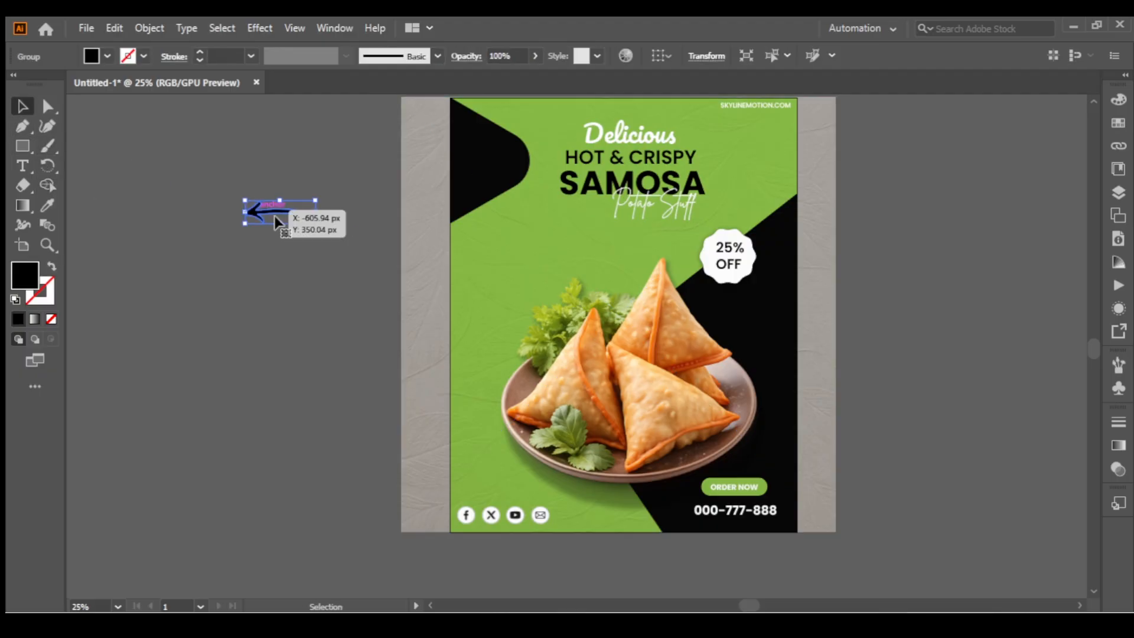
- Reflect the black arrow across the horizontal axis
right_click(307, 222)
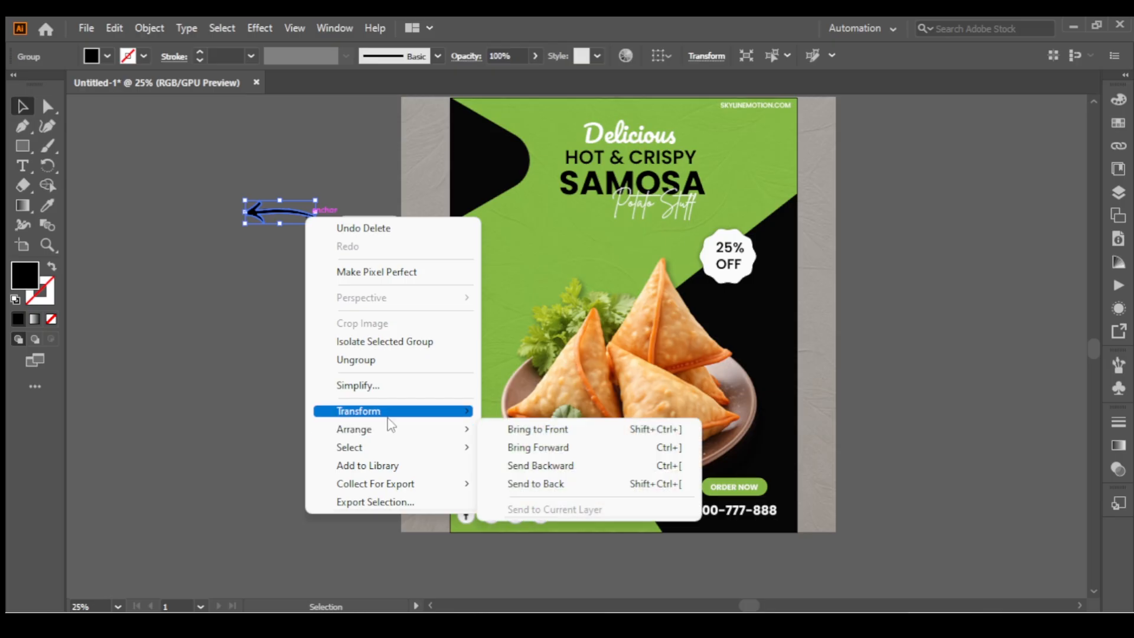
mouse_move(378, 410)
click(529, 475)
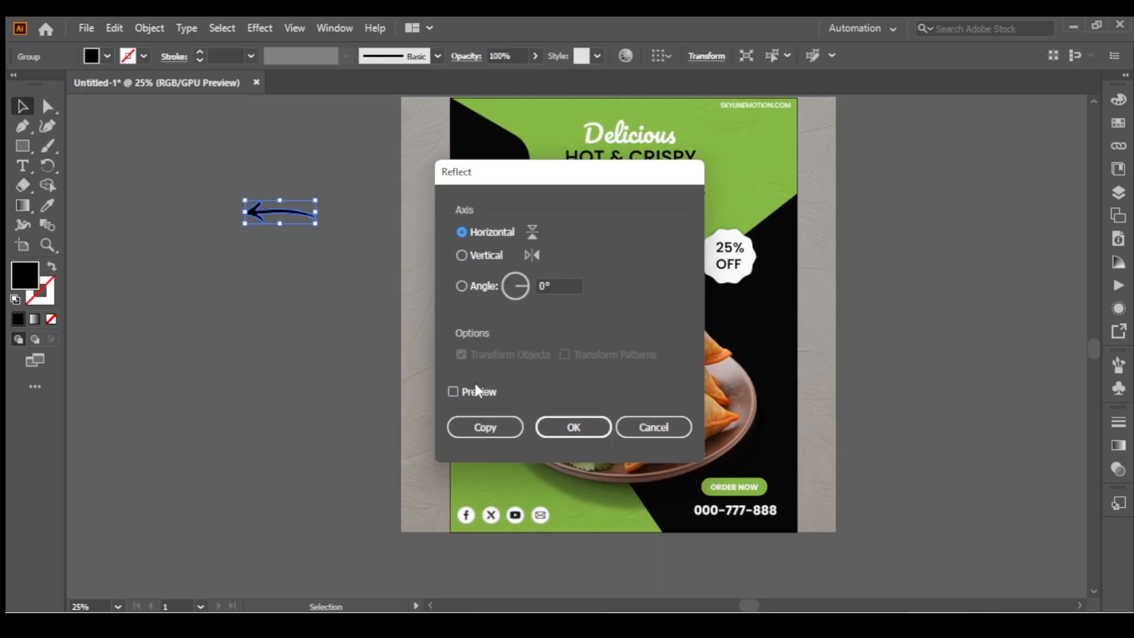
click(576, 426)
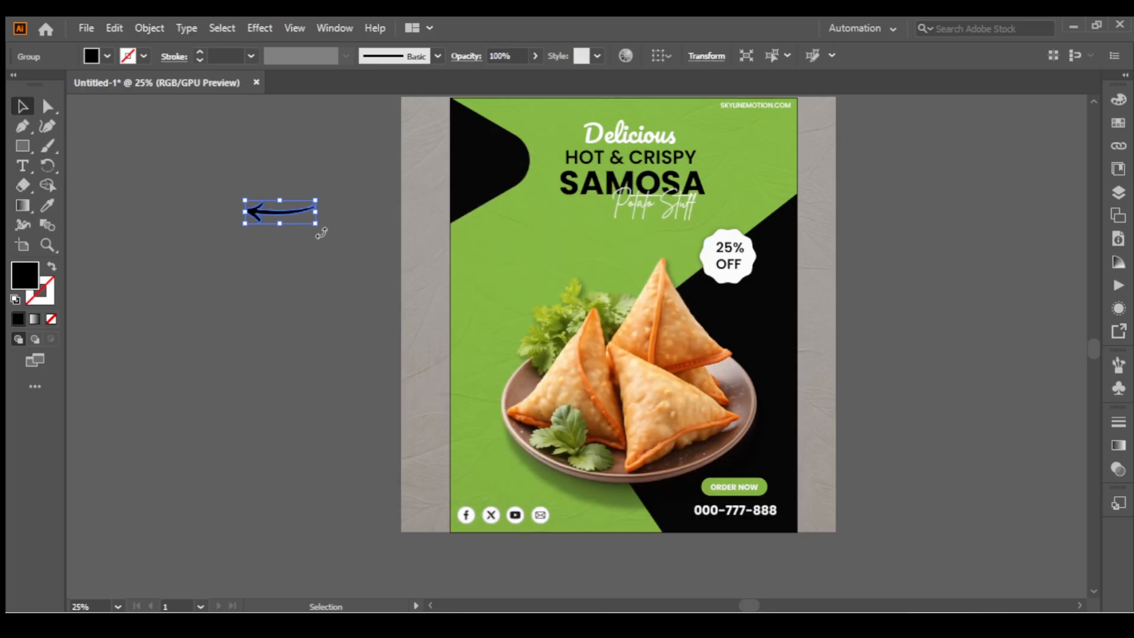
- Rotate the arrow to point up and to the left, and move it onto the green area beside the coriander
drag(321, 233, 296, 271)
drag(295, 220, 496, 310)
click(331, 230)
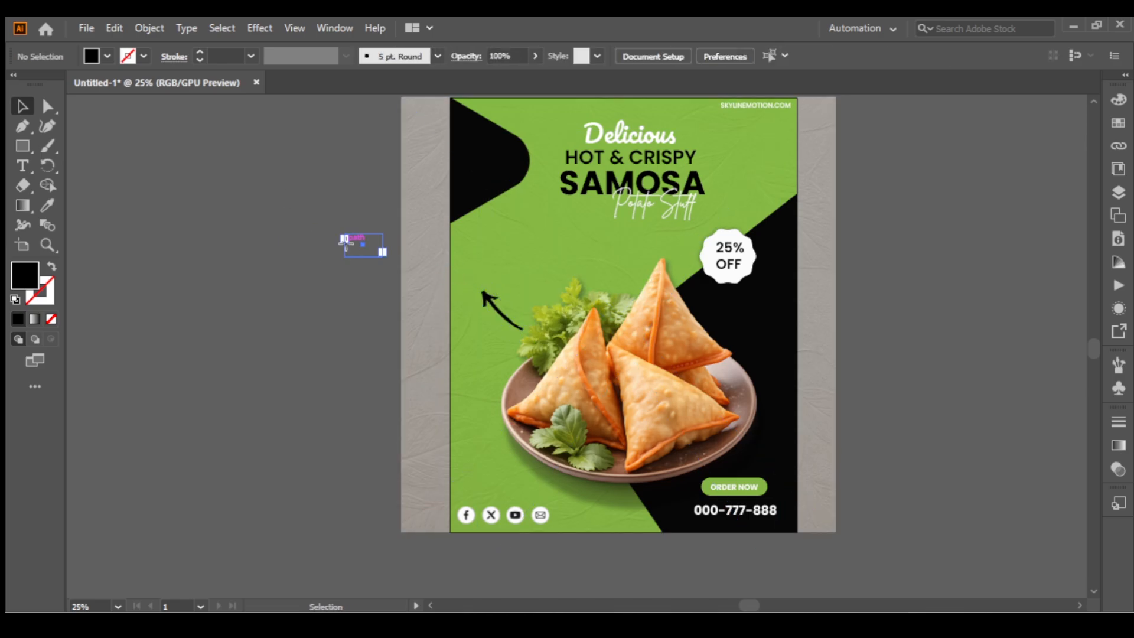
- Change the fill of the black arrow beside the coriander to white
key(ctrl+plus)
key(ctrl+plus)
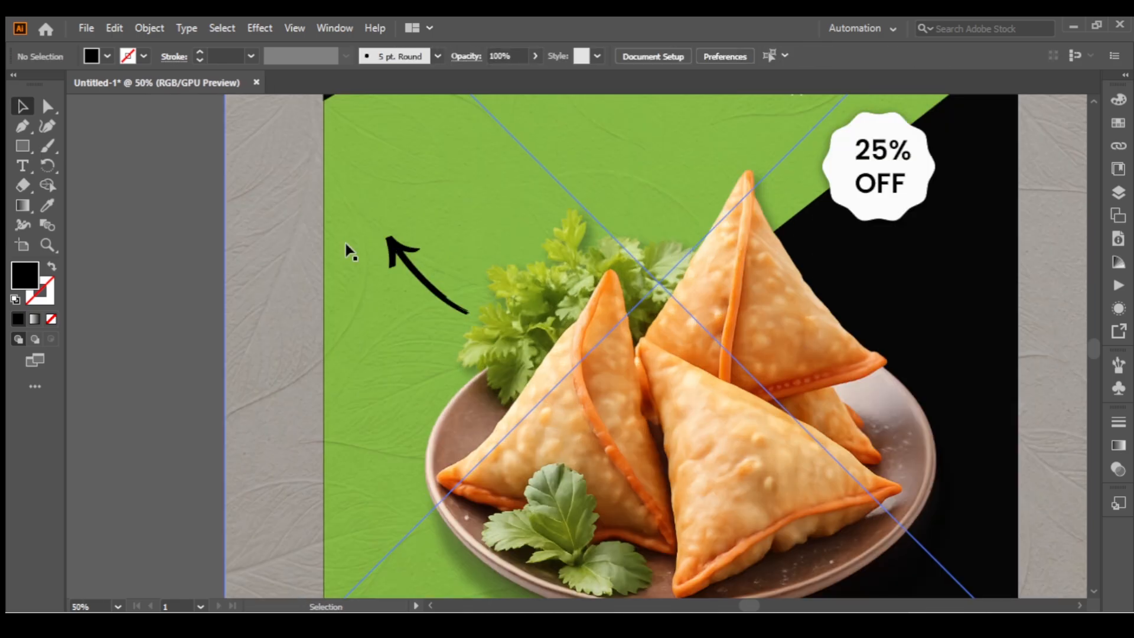
click(388, 243)
double_click(25, 276)
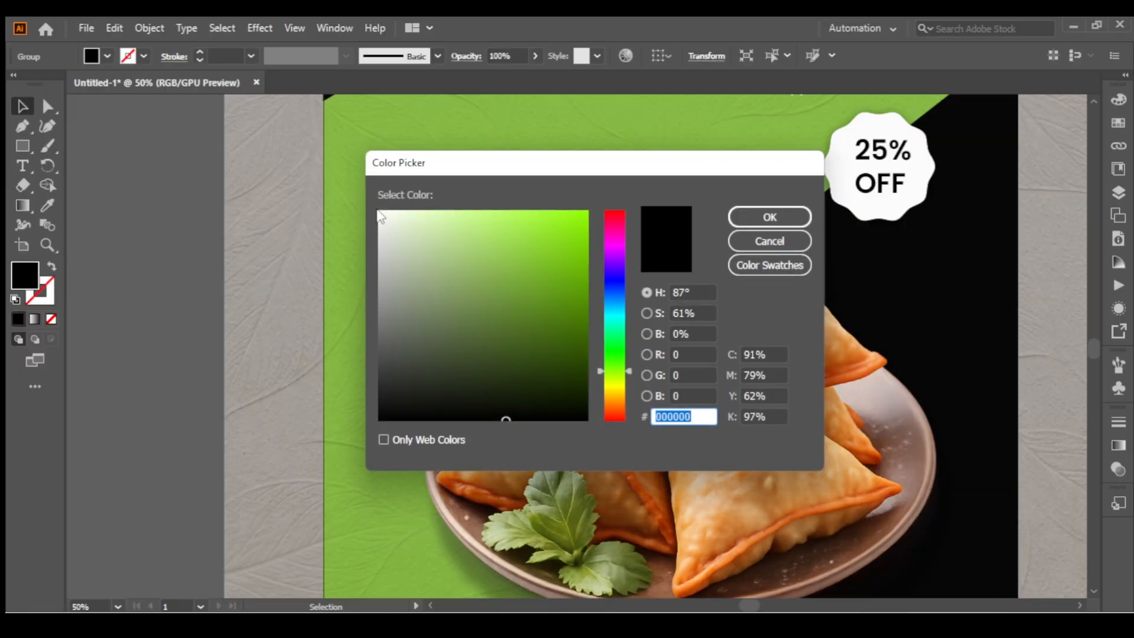
click(380, 214)
click(768, 218)
click(202, 169)
key(space)
drag(202, 171, 208, 258)
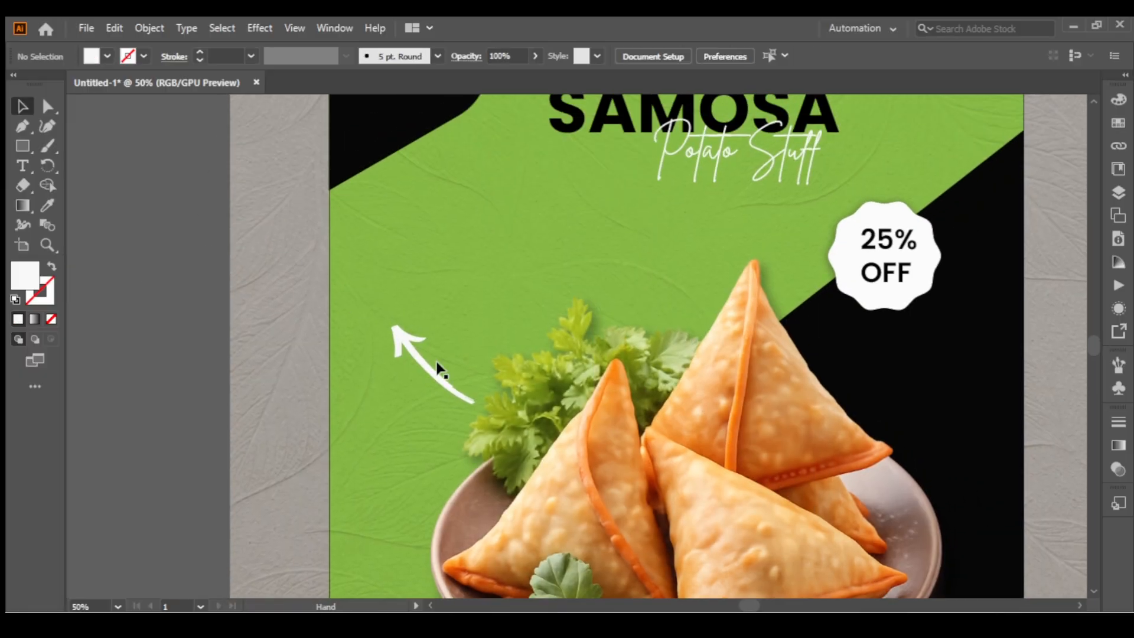
- Try to distort the white arrow with the Shear tool and undo the change
click(409, 356)
key(ctrl+plus)
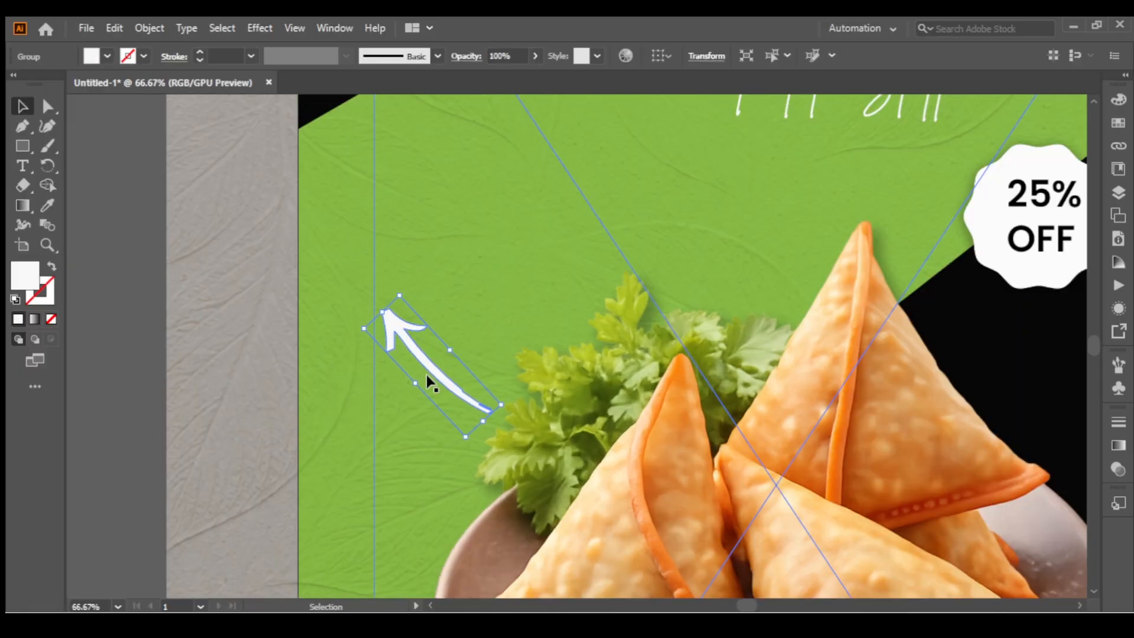
click(49, 172)
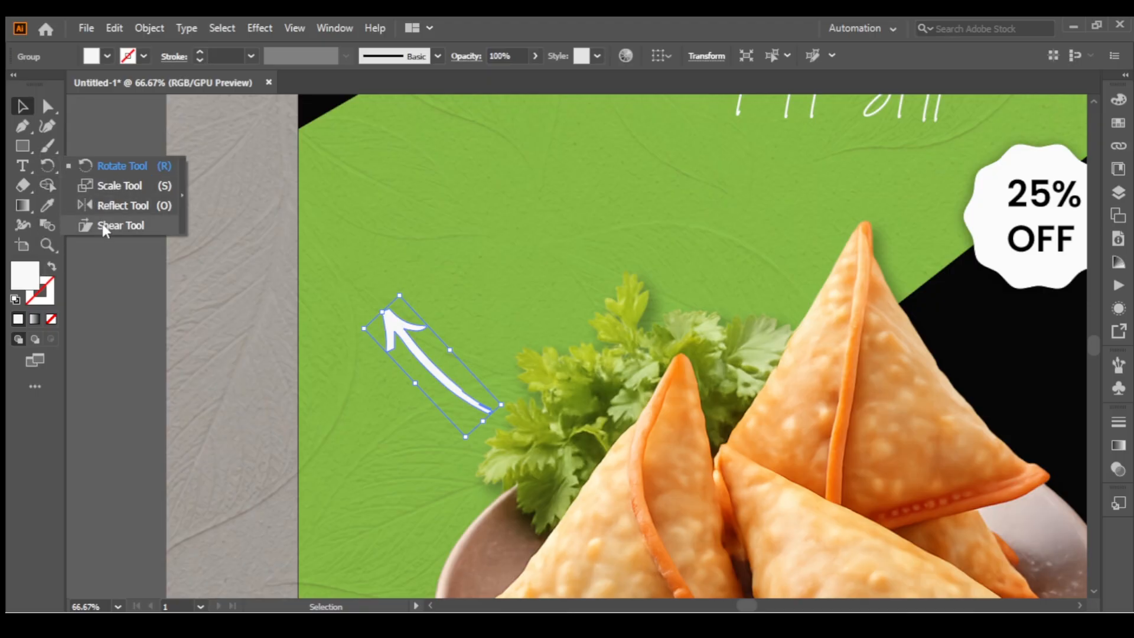
click(89, 185)
drag(427, 371, 423, 379)
key(ctrl+z)
click(34, 168)
right_click(51, 170)
click(84, 225)
key(ctrl+z)
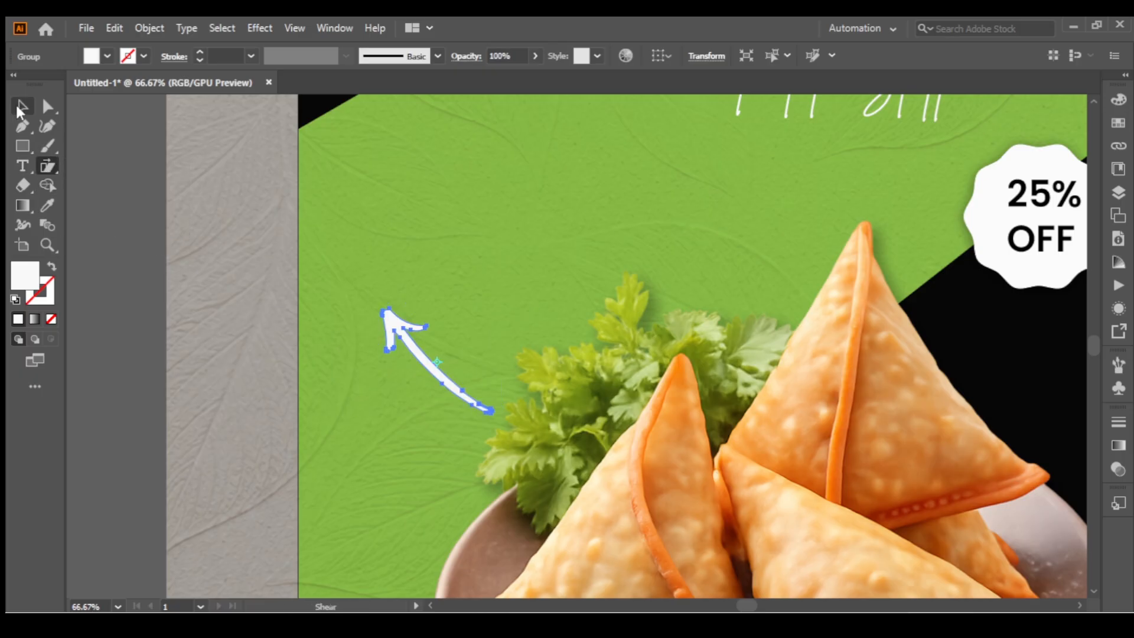
click(21, 109)
click(392, 322)
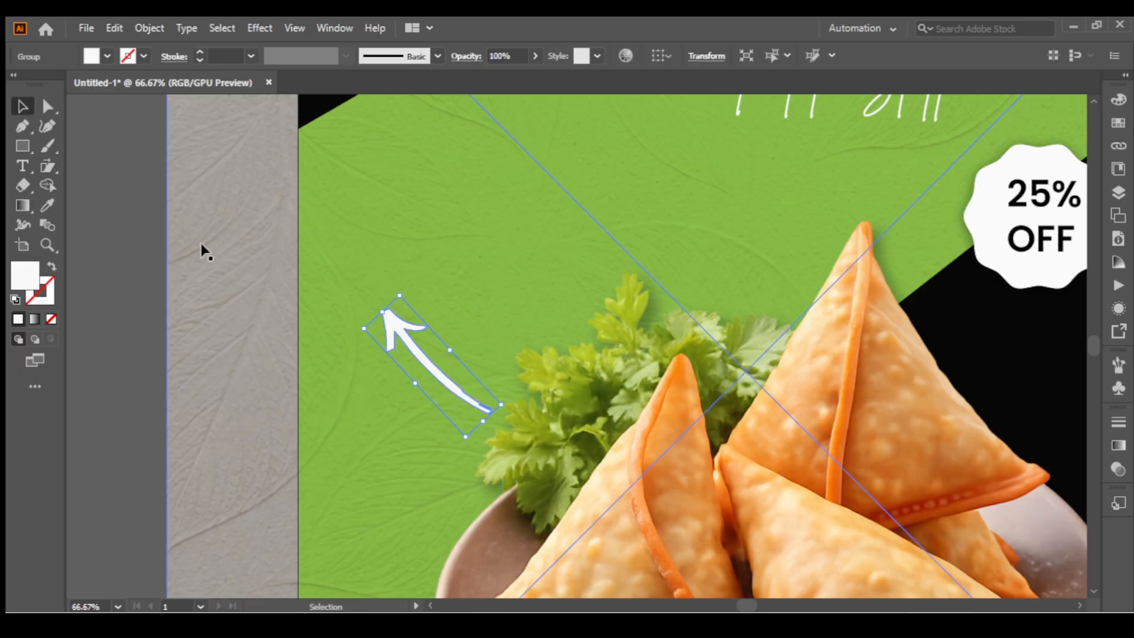
- Add the text "FREE HOME" in Poppins Medium on the green area above the white arrow
click(142, 234)
drag(142, 232, 158, 263)
click(23, 166)
click(387, 283)
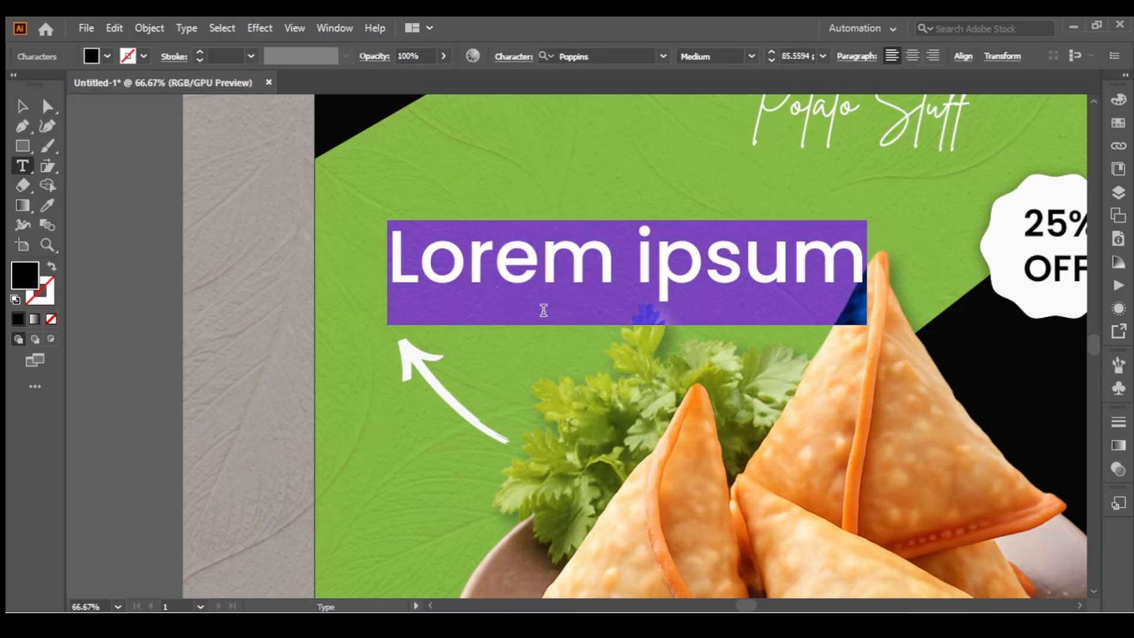
text(FREE)
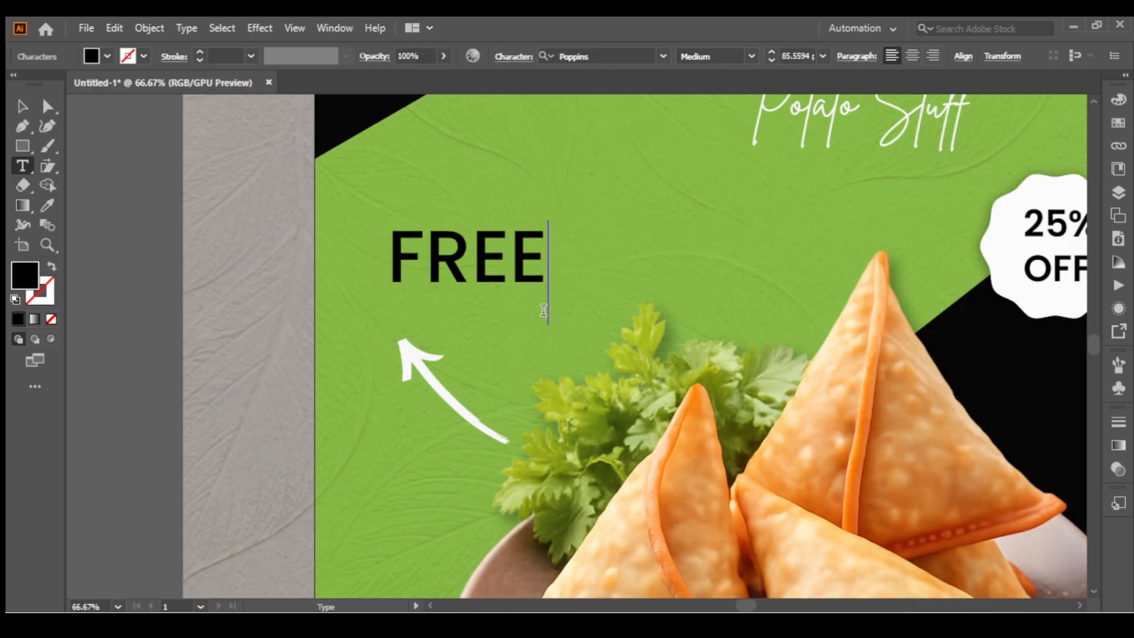
text( HOME)
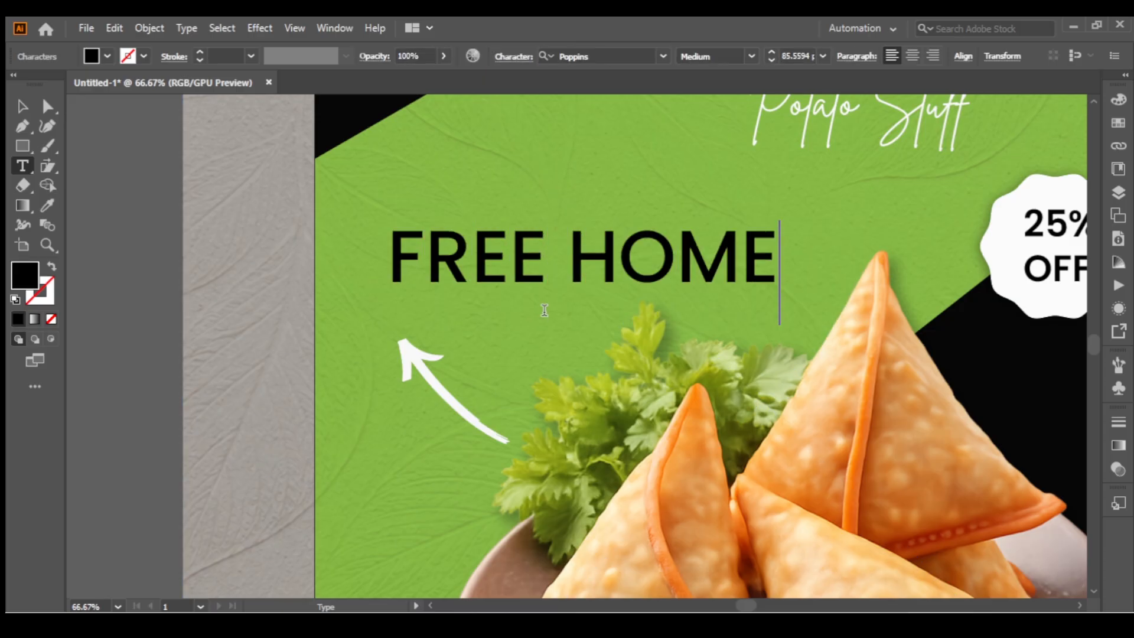
- Shrink "FREE HOME" to about 18 pt above the arrow, duplicate it just below and change the copy to "DELIVERY"
click(23, 107)
drag(790, 271, 421, 293)
click(126, 242)
click(425, 269)
double_click(422, 292)
triple_click(423, 293)
text(DELIVERY)
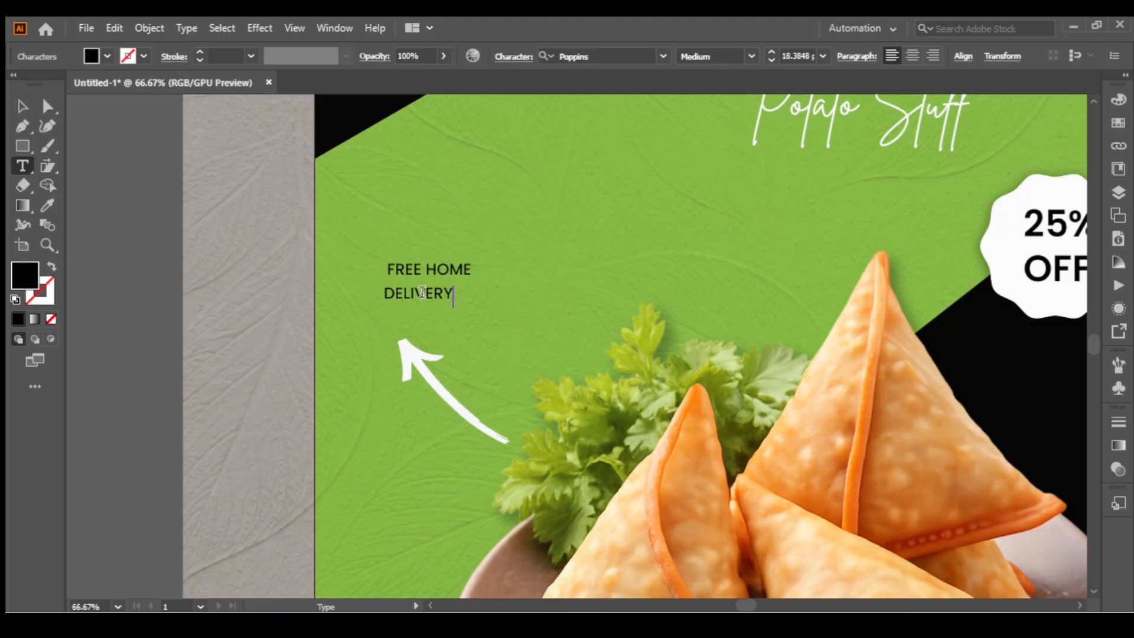
- Set the "DELIVERY" text to SemiBold and enlarge it to about 35 pt
click(31, 110)
click(752, 56)
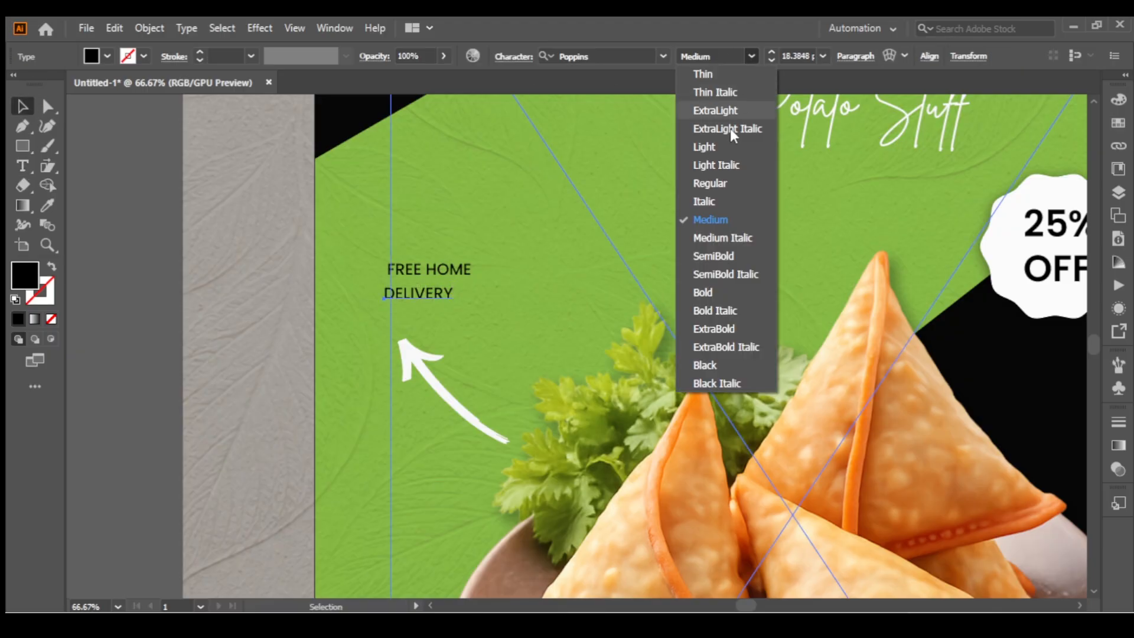
click(718, 253)
alt+drag(470, 296, 508, 296)
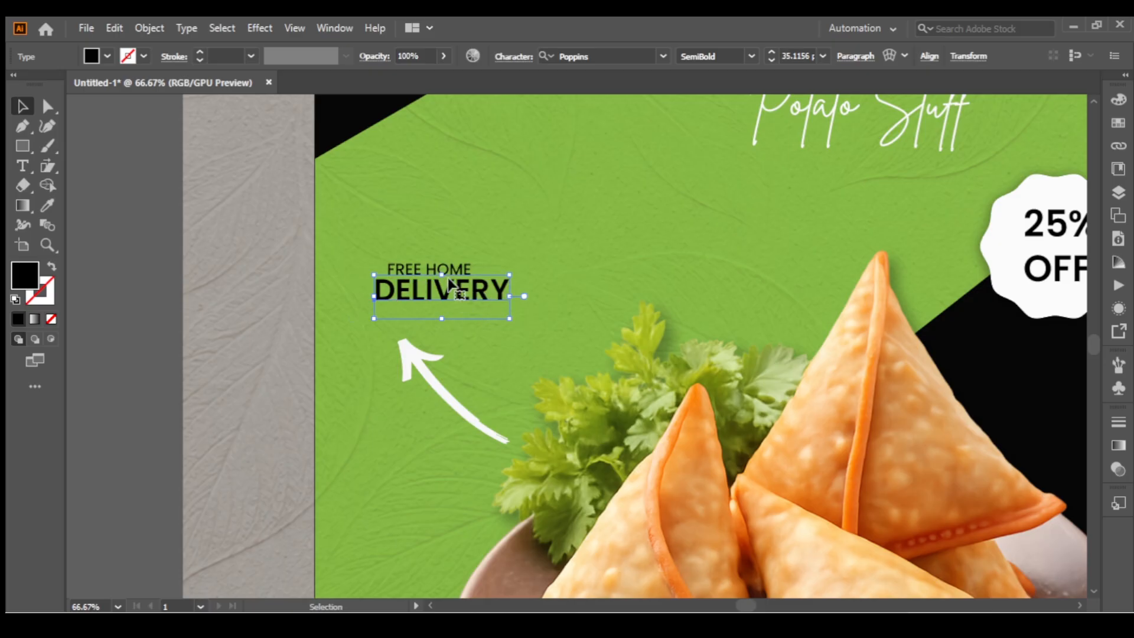
- Enlarge the "FREE HOME" text to about 26 pt and center it above "DELIVERY"
click(409, 272)
mouse_move(489, 278)
alt+shift+mouse_down()
mouse_move(468, 272)
mouse_move(501, 271)
alt+shift+mouse_up()
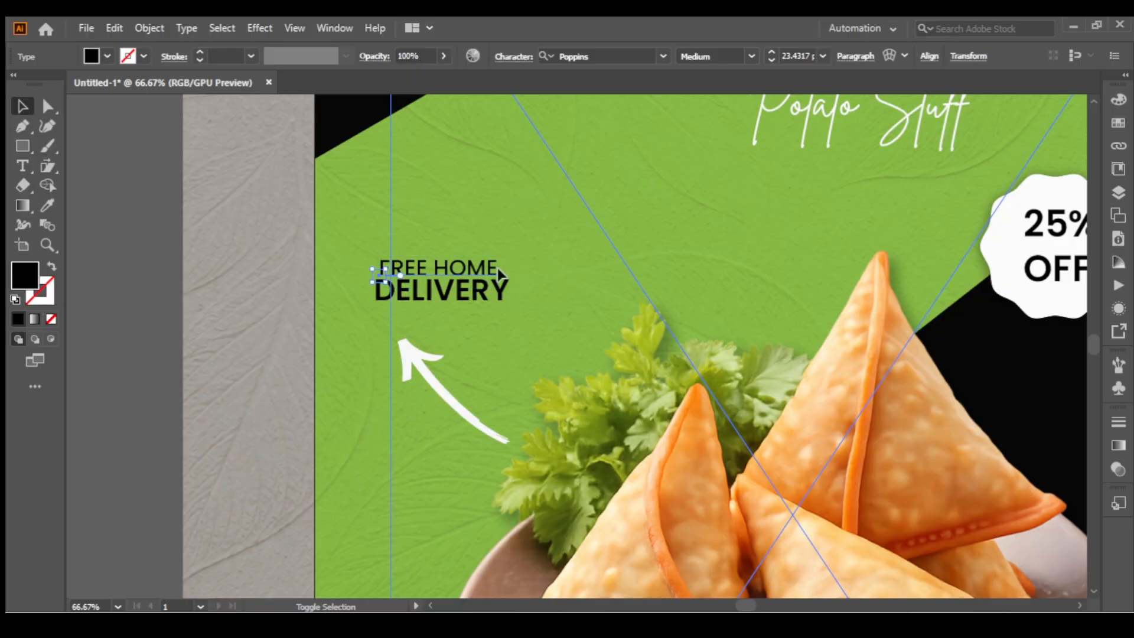
key(Left)
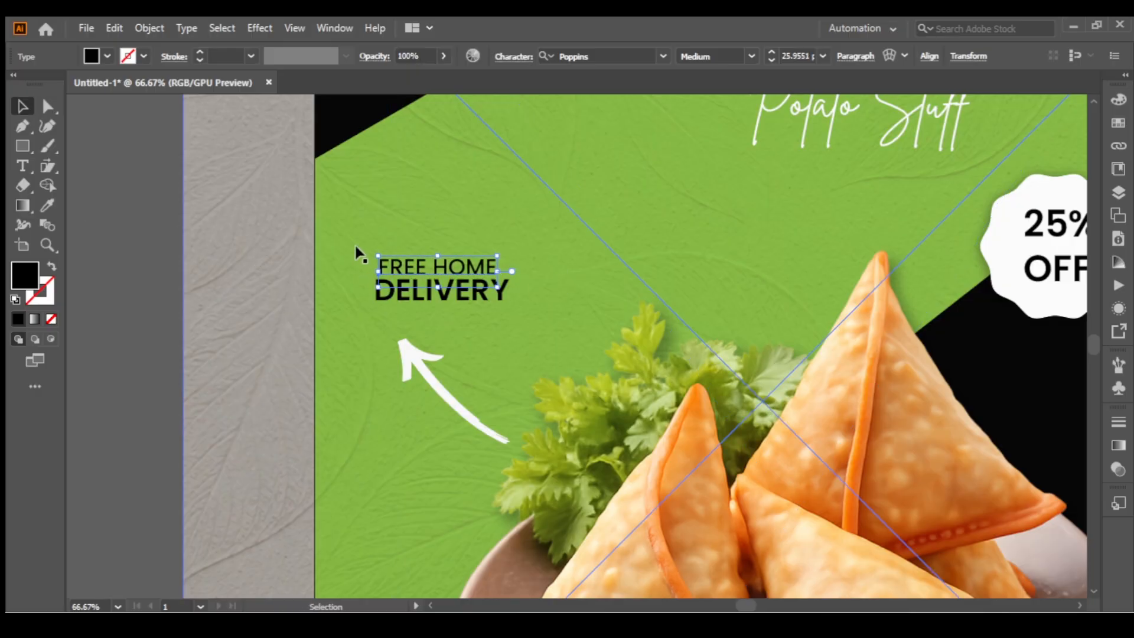
key(Right)
click(230, 290)
- Change the fill of the "FREE HOME" text to white
click(388, 264)
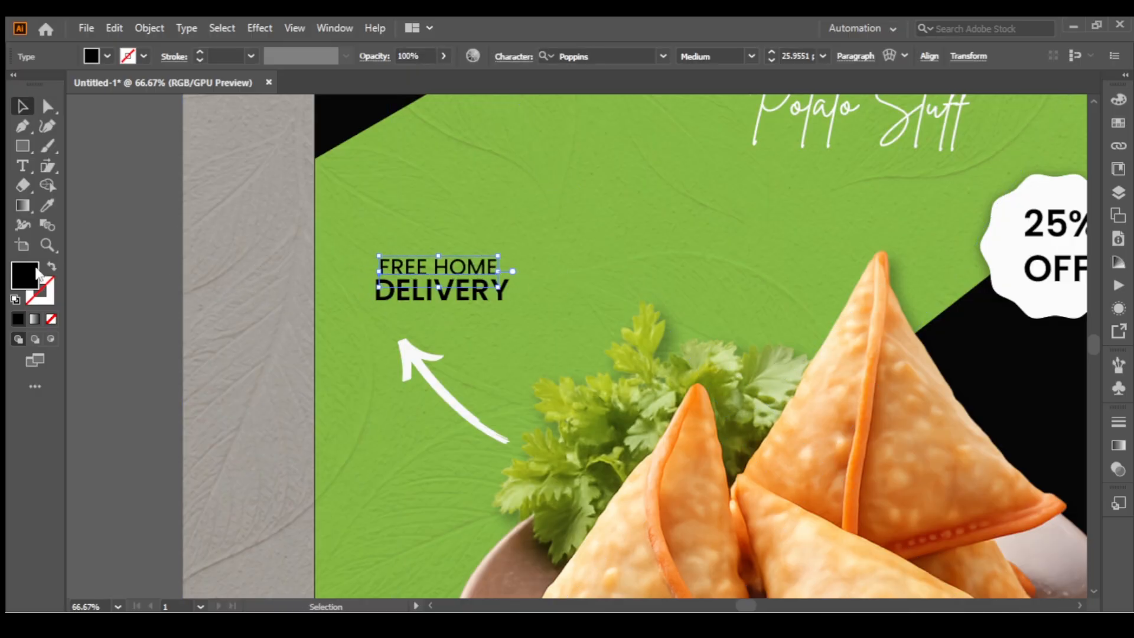
double_click(25, 274)
click(380, 215)
click(770, 217)
click(139, 246)
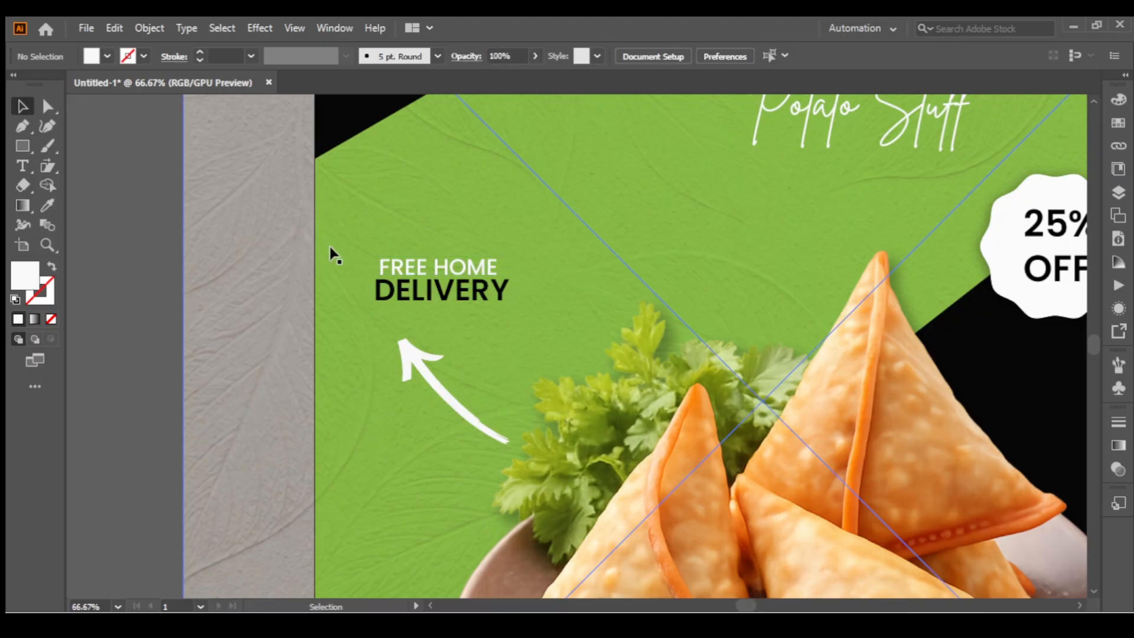
- Move both delivery text lines down close to the arrowhead and adjust the gap above "DELIVERY"
click(411, 271)
shift+click(421, 294)
drag(428, 292, 426, 315)
click(155, 278)
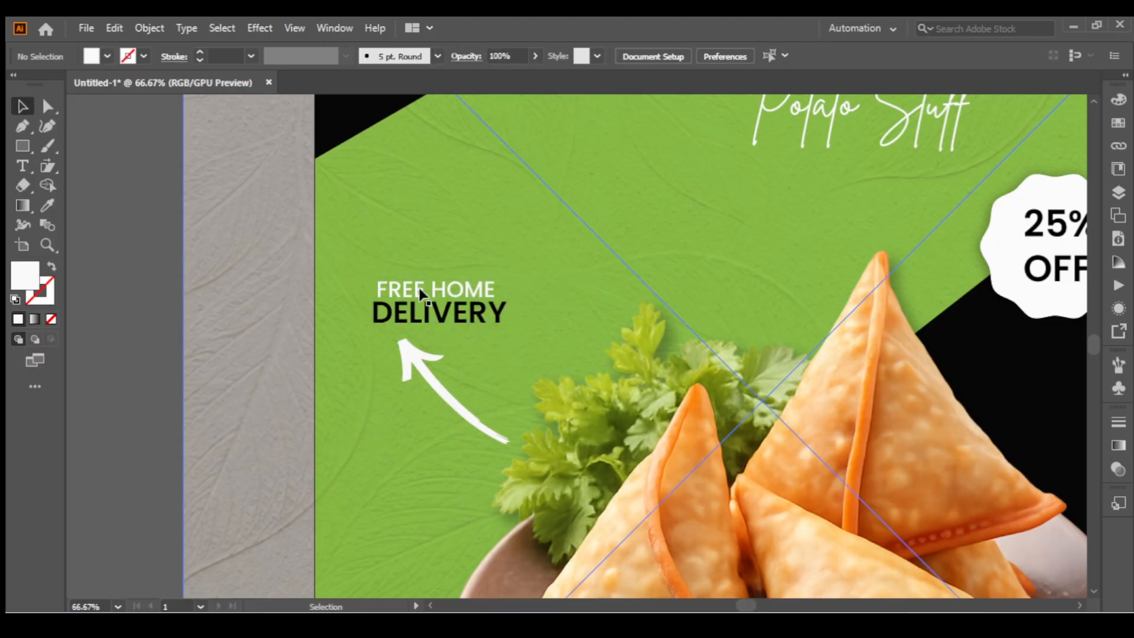
click(421, 291)
click(159, 246)
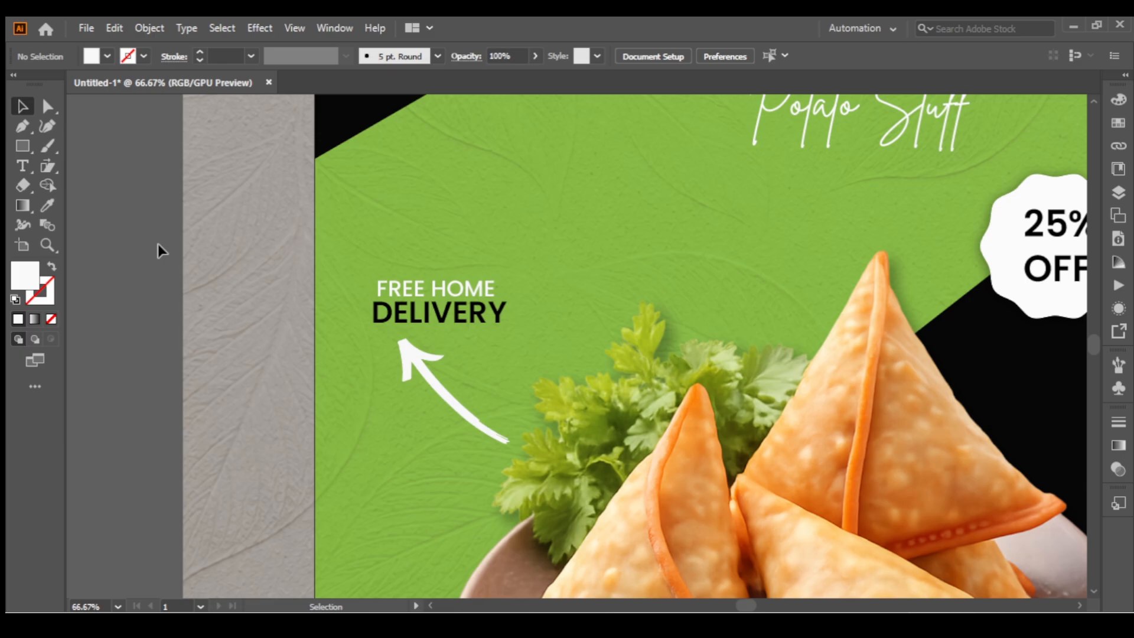
- Duplicate the white arrow onto the black area below the "25% OFF" badge and reflect the copy across the vertical axis
key(ctrl+minus)
key(ctrl+minus)
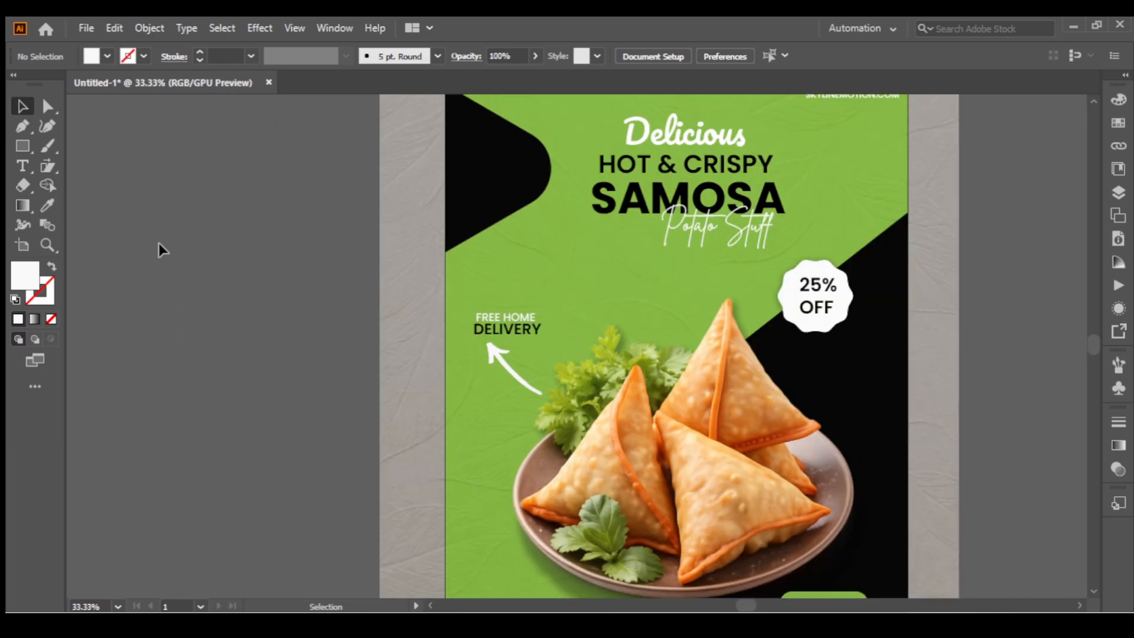
drag(507, 373, 788, 373)
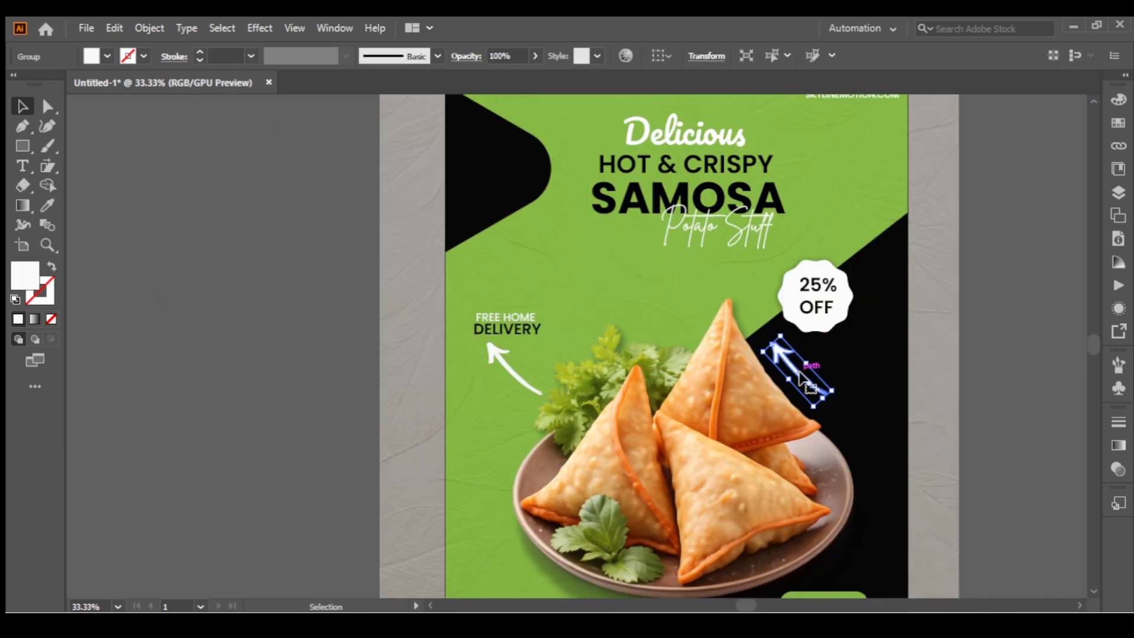
right_click(798, 371)
mouse_move(836, 269)
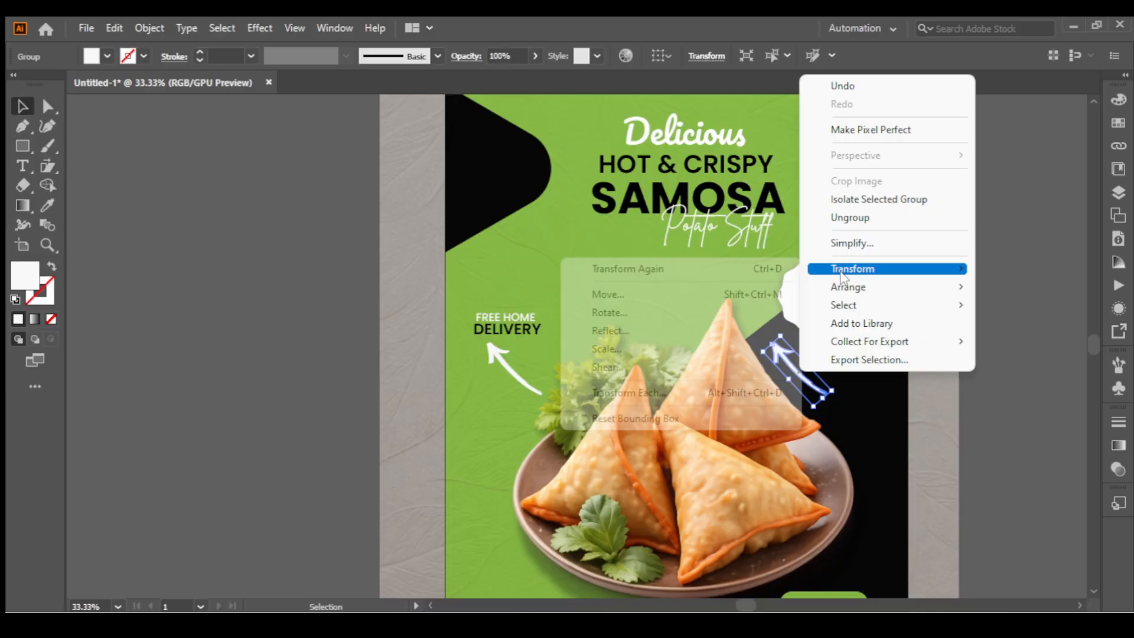
click(650, 332)
click(473, 256)
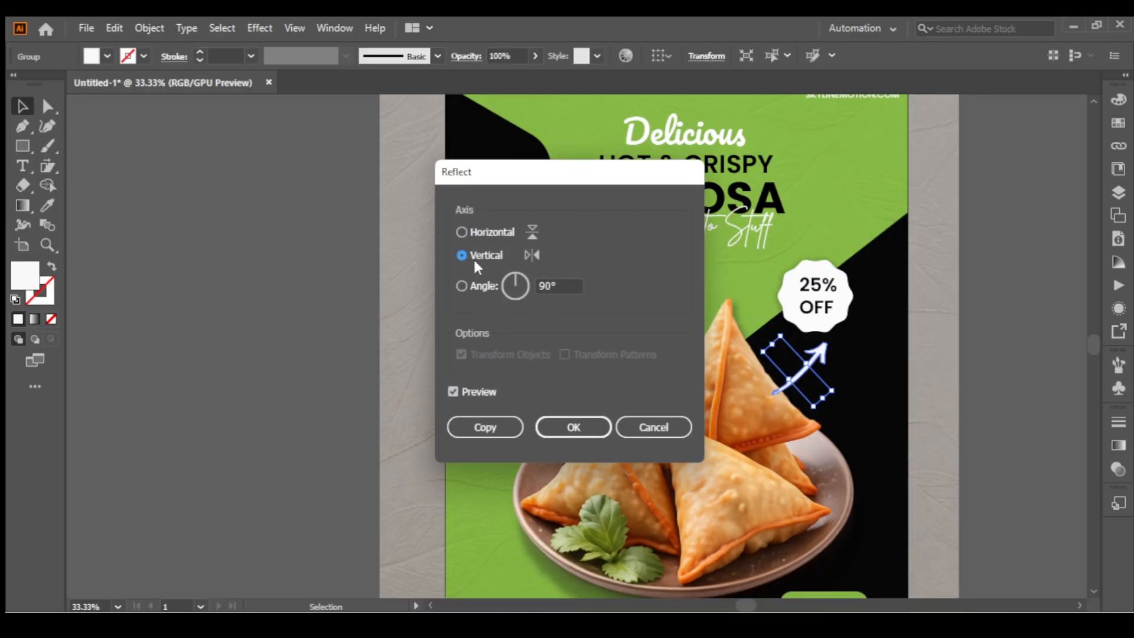
click(570, 426)
click(625, 367)
- Scale the reflected arrow down slightly so that it points from the samosas to the discount badge
click(797, 378)
drag(838, 354, 819, 353)
click(975, 324)
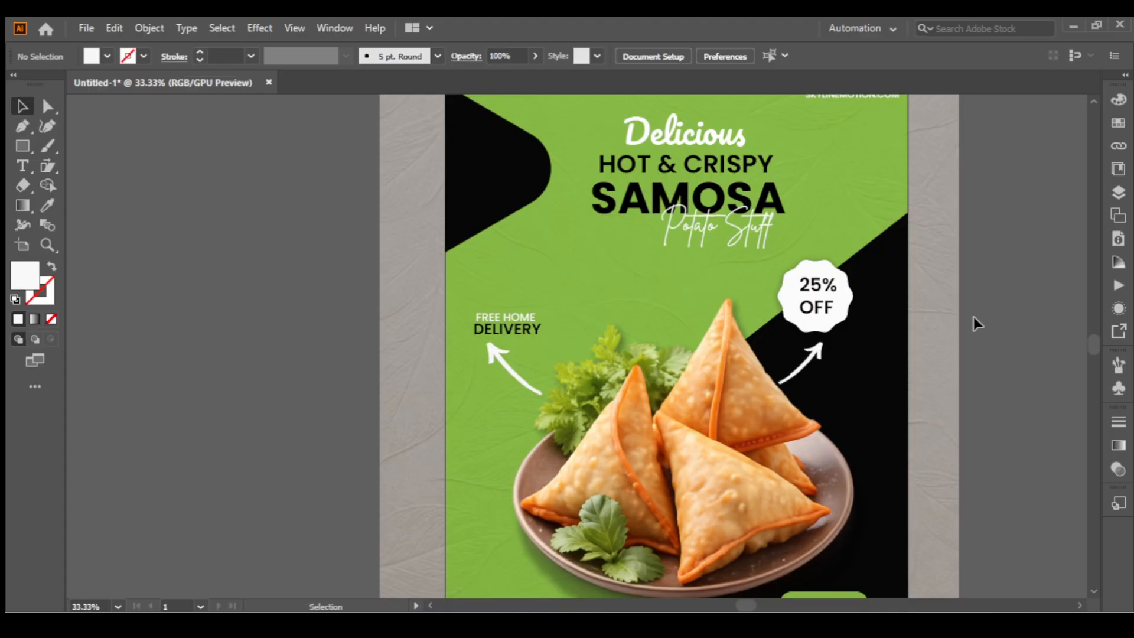
- Place the "logo" image from the "samosa poster" folder as a linked file on the black rounded triangle
key(ctrl+minus)
key(ctrl+minus)
drag(889, 331, 844, 308)
key(ctrl+plus)
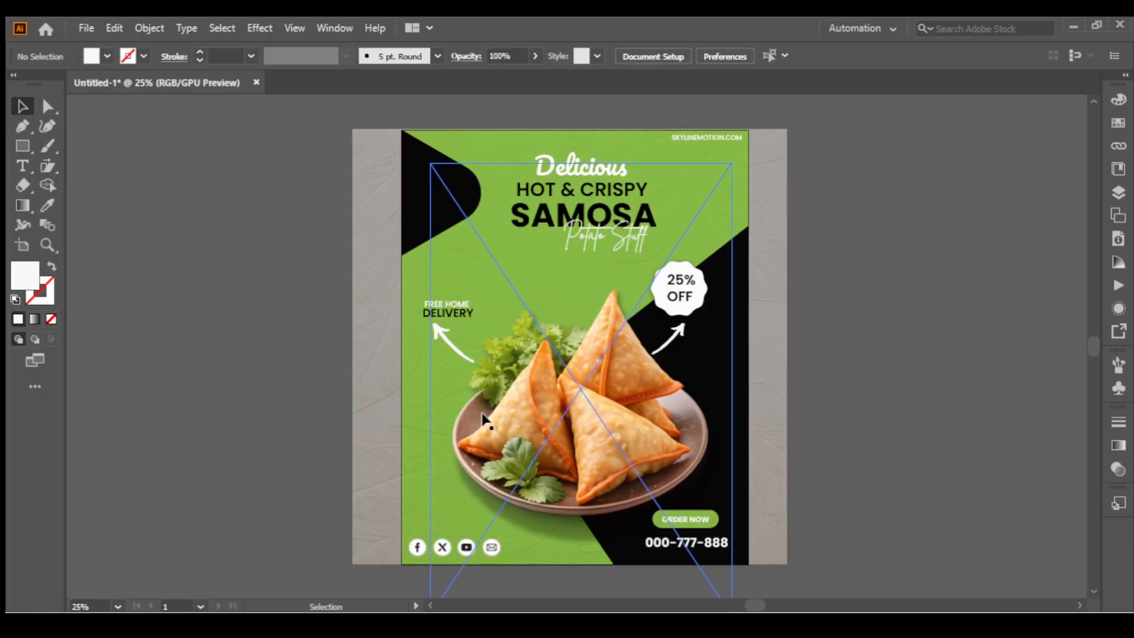
click(87, 28)
click(109, 303)
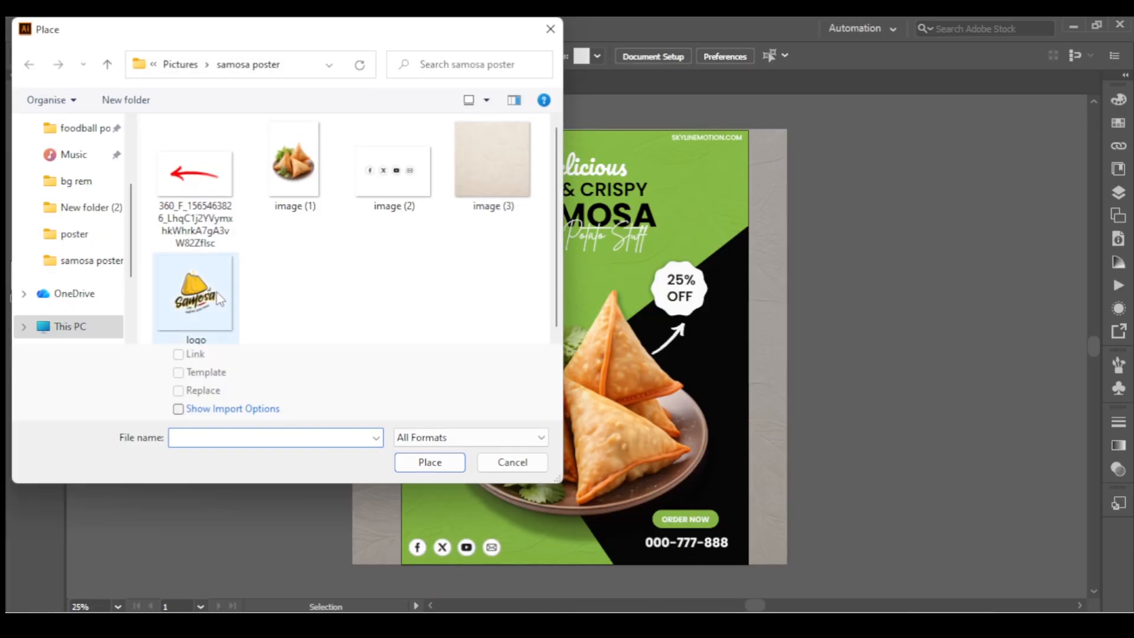
double_click(218, 298)
click(444, 204)
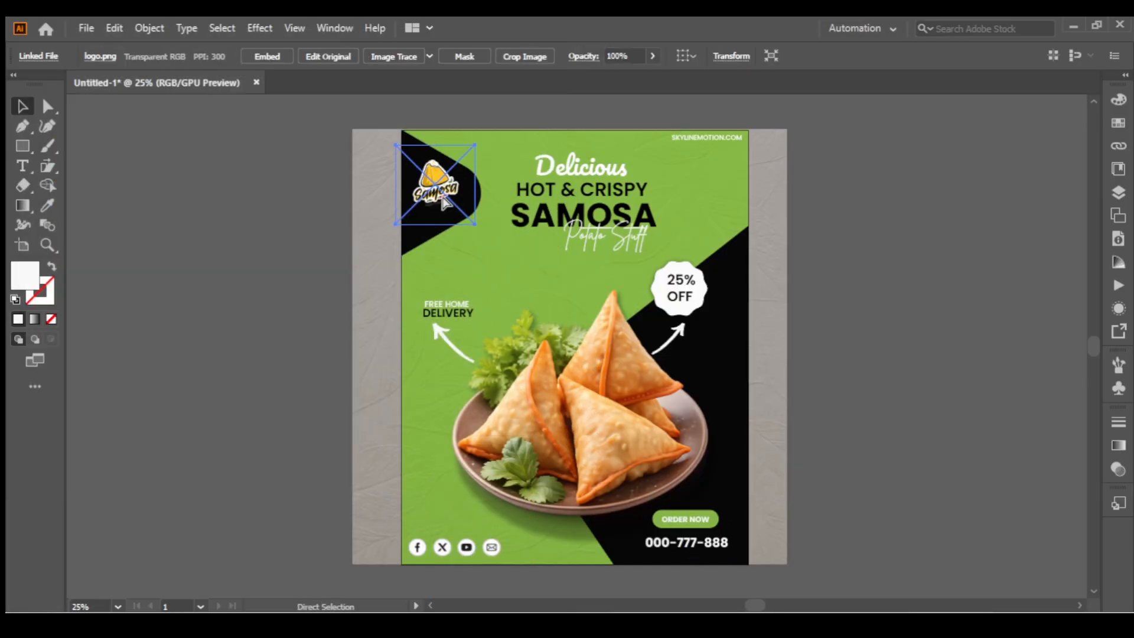
- Enlarge the samosa logo and position it inside the black rounded triangle
key(ctrl+plus)
key(ctrl+plus)
drag(583, 340, 583, 366)
drag(577, 267, 577, 250)
click(292, 236)
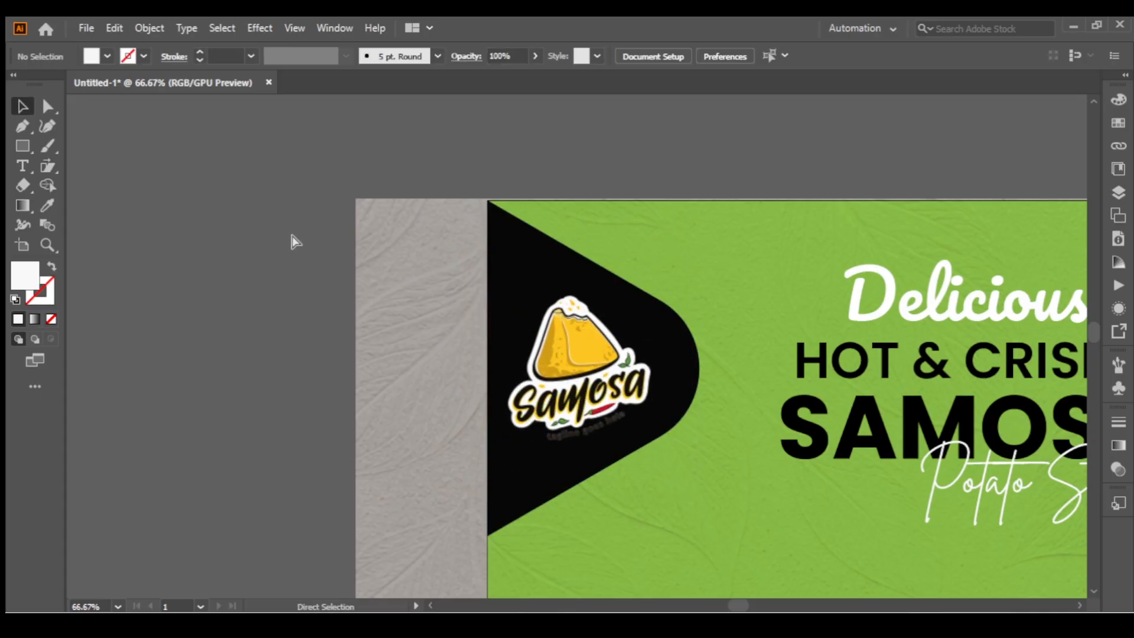
- Draw a white rectangle covering the artboard and use it as a clipping mask to crop all artwork to the poster
key(ctrl+minus)
key(ctrl+minus)
key(ctrl+minus)
drag(350, 276, 270, 140)
drag(336, 282, 322, 265)
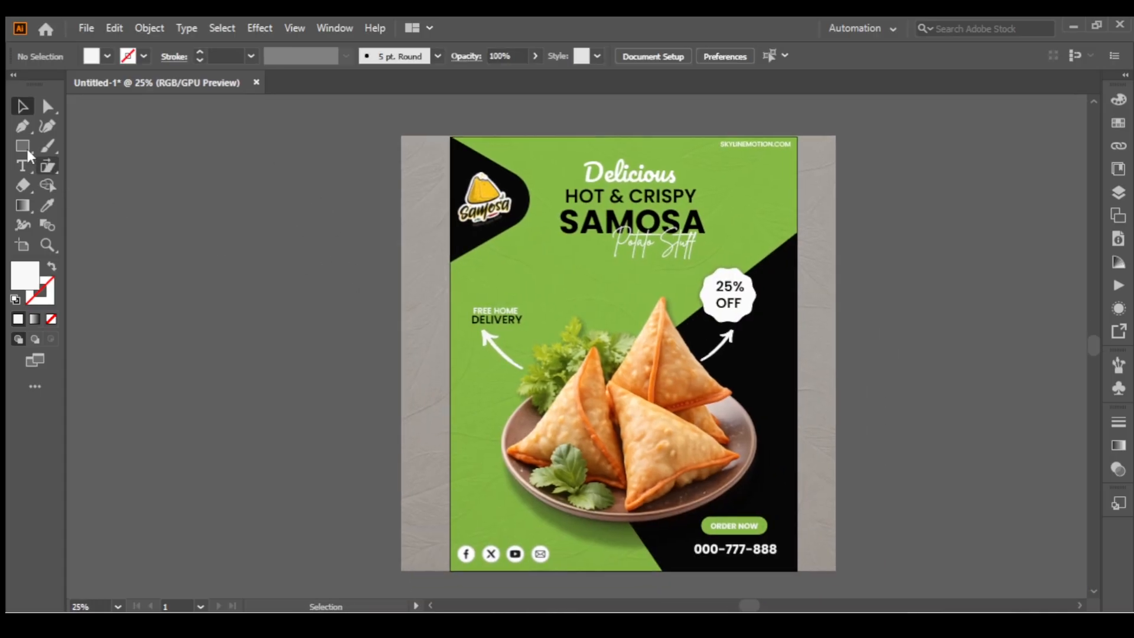
mouse_move(451, 136)
mouse_down()
mouse_move(541, 213)
mouse_move(597, 309)
mouse_move(797, 571)
mouse_up()
key(v)
key(ctrl+a)
right_click(671, 253)
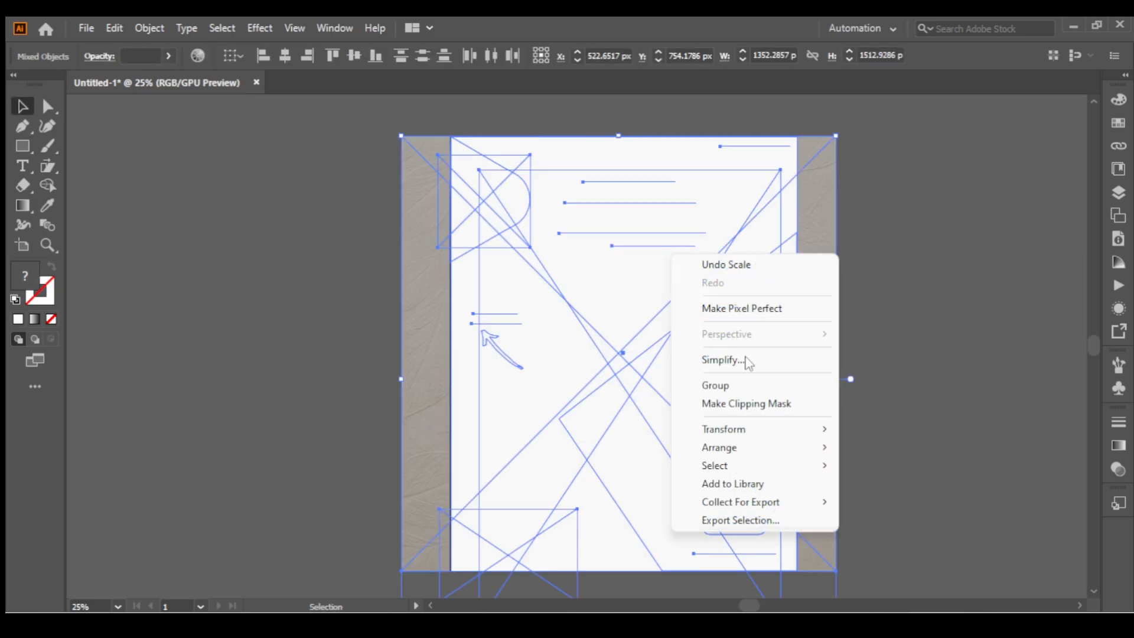
click(739, 400)
click(883, 302)
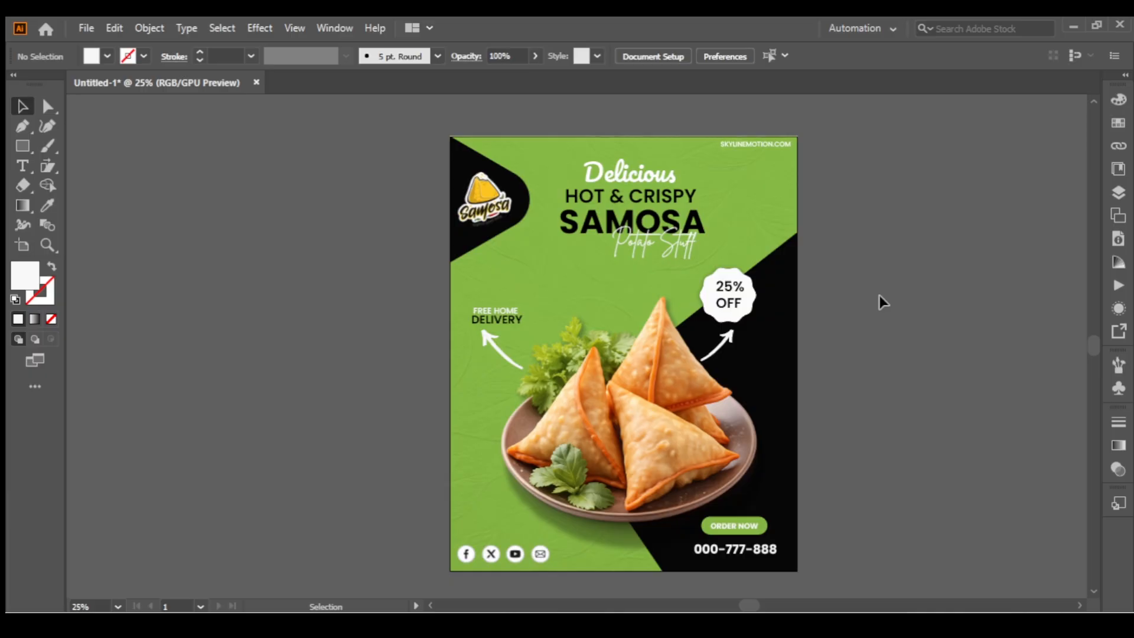